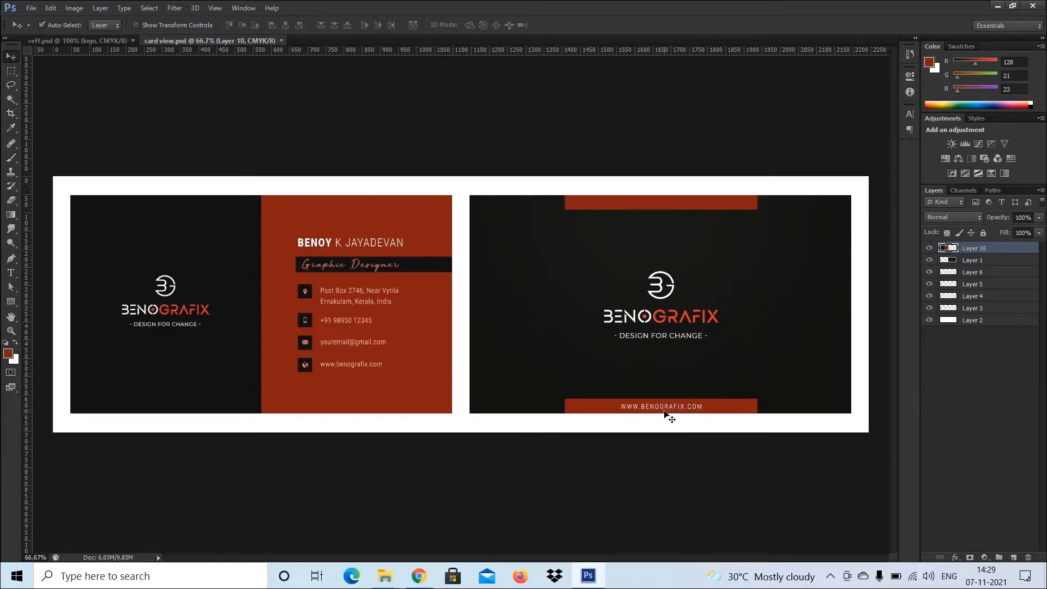
Start a new document with a width of 3.5 inches, a height of 2 inches and a resolution of 300 pixels/inch
click(592, 156)
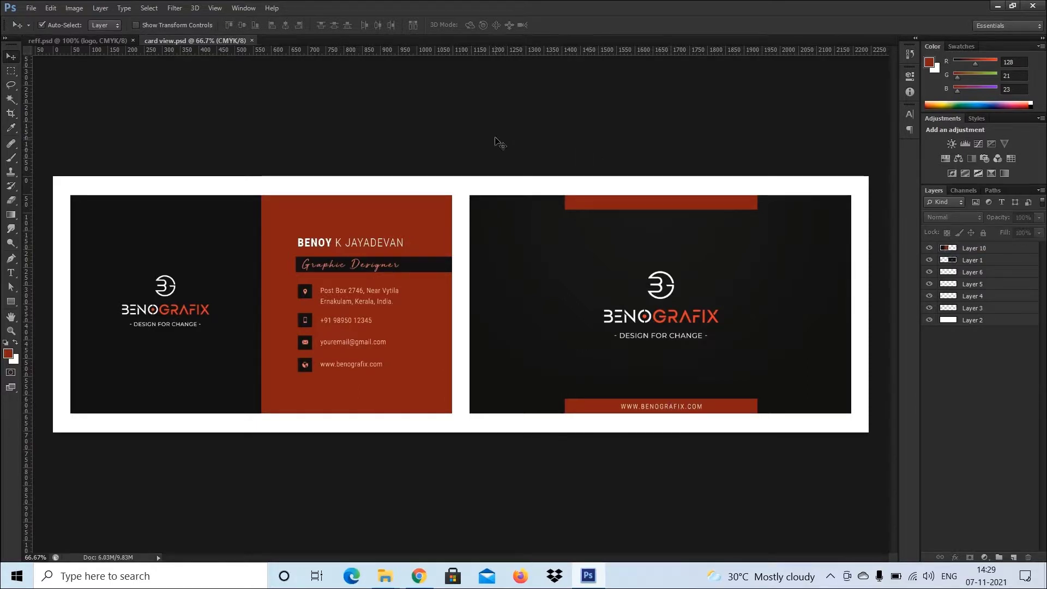
click(31, 8)
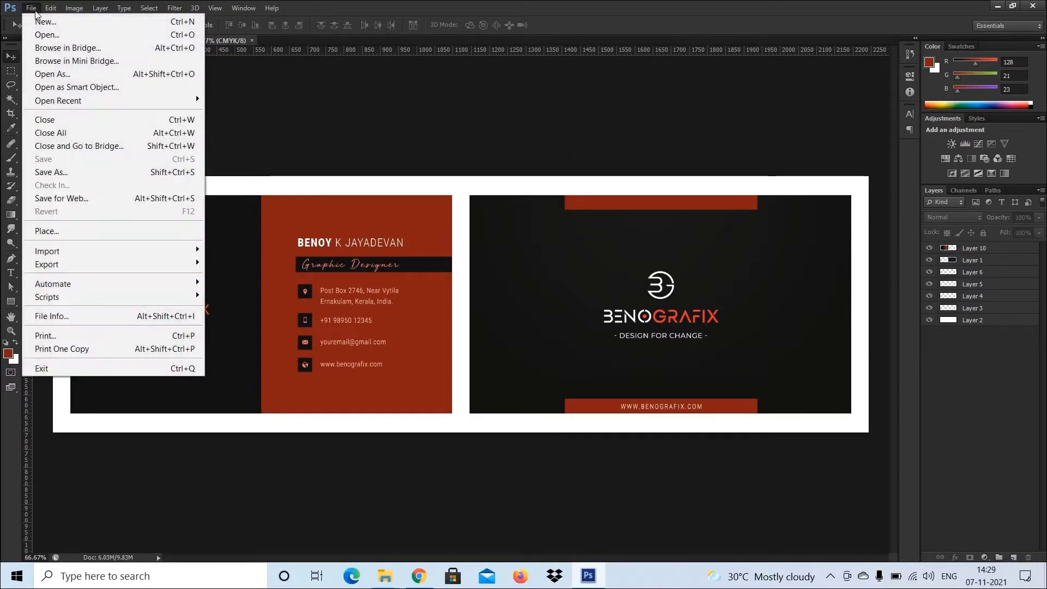
click(43, 22)
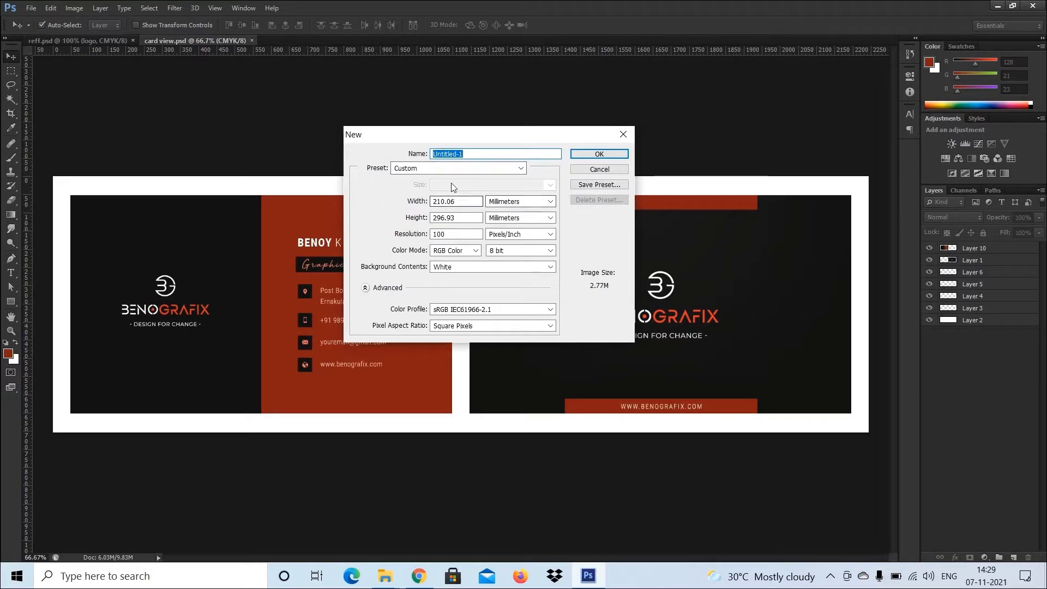
click(507, 202)
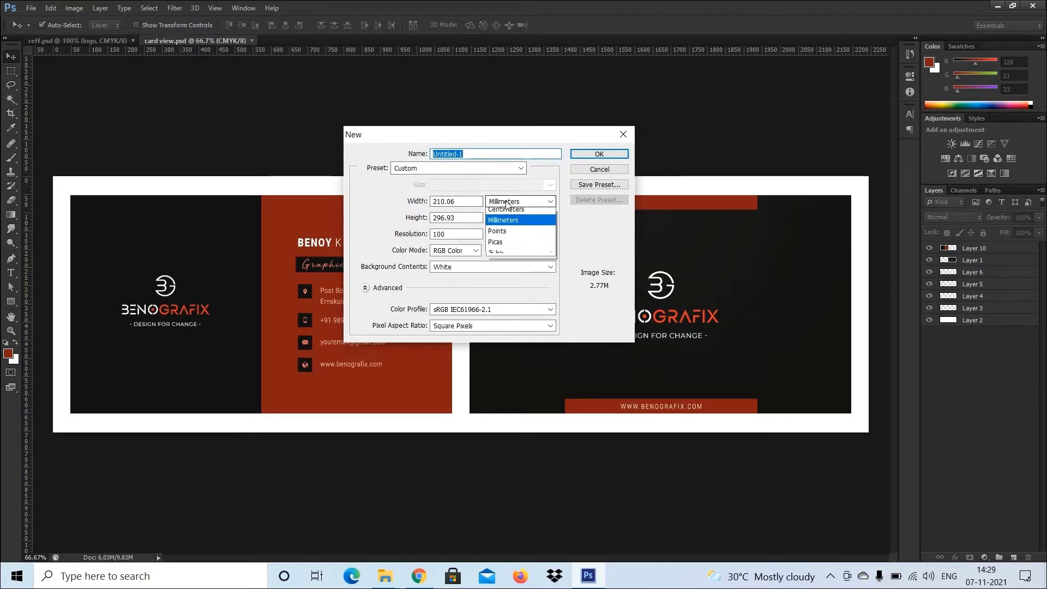
click(502, 224)
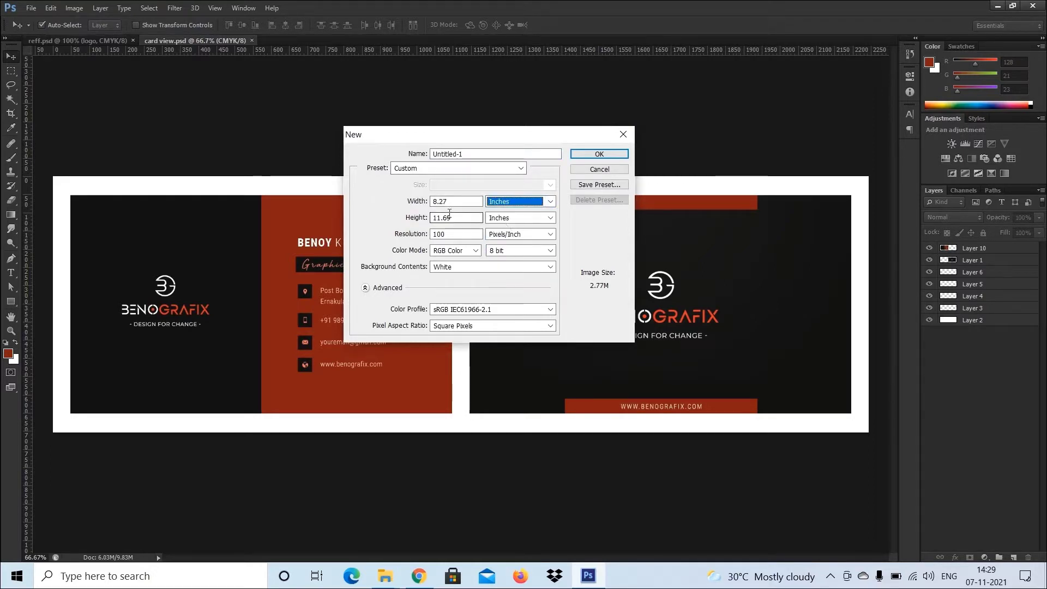
double_click(453, 201)
text(3.5)
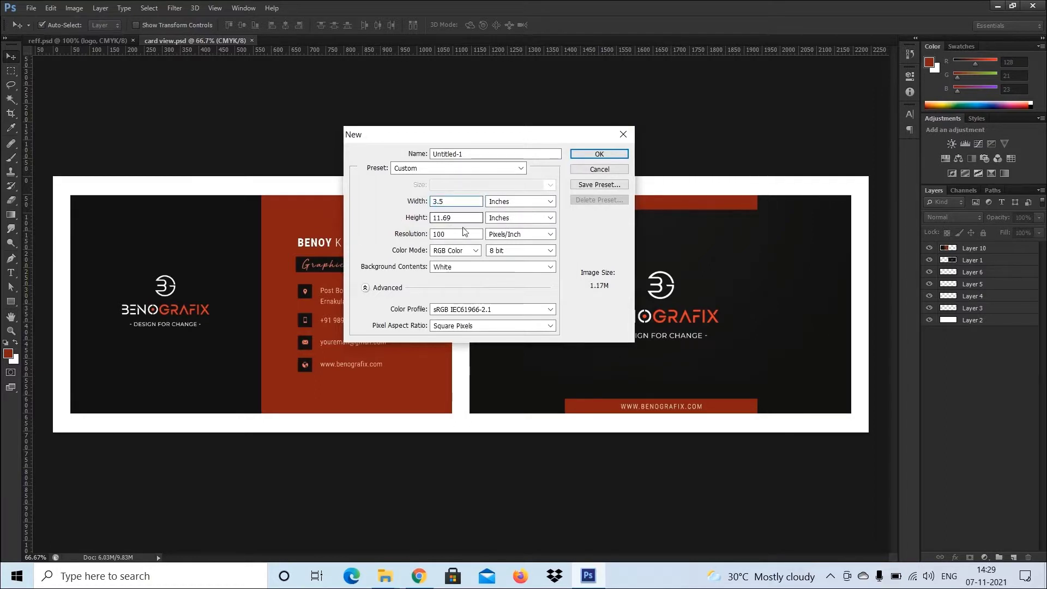
key(Tab)
text(2)
key(Tab)
text(300)
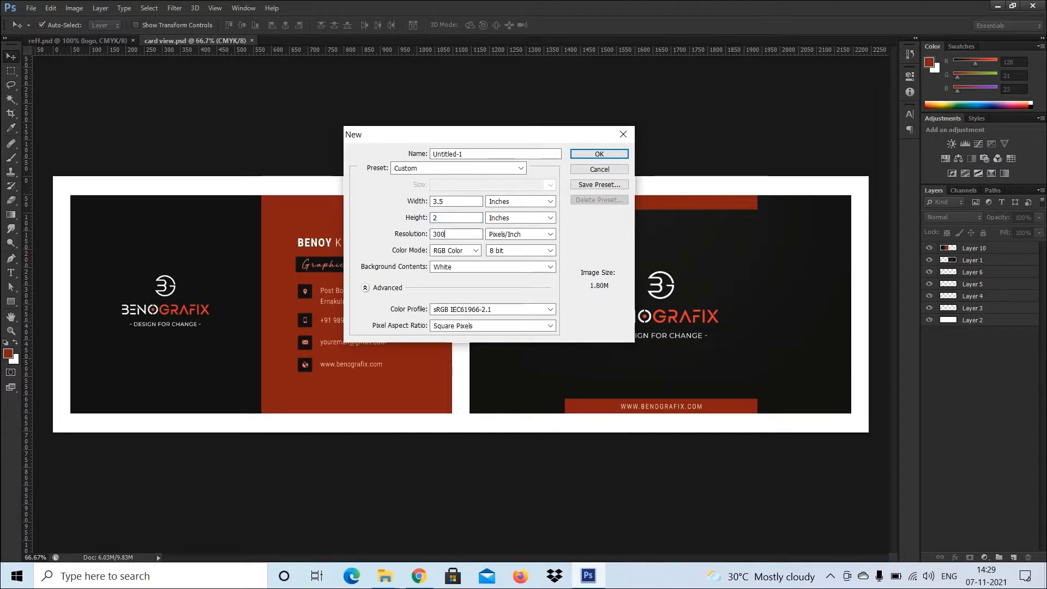
Set the new document's color mode to CMYK Color and create it
click(448, 250)
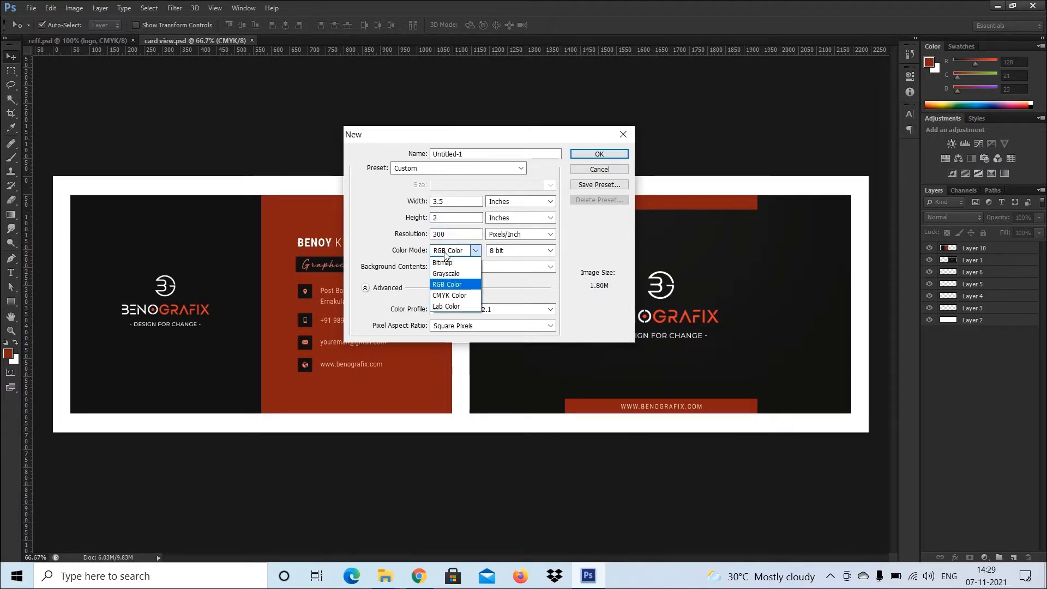
click(461, 295)
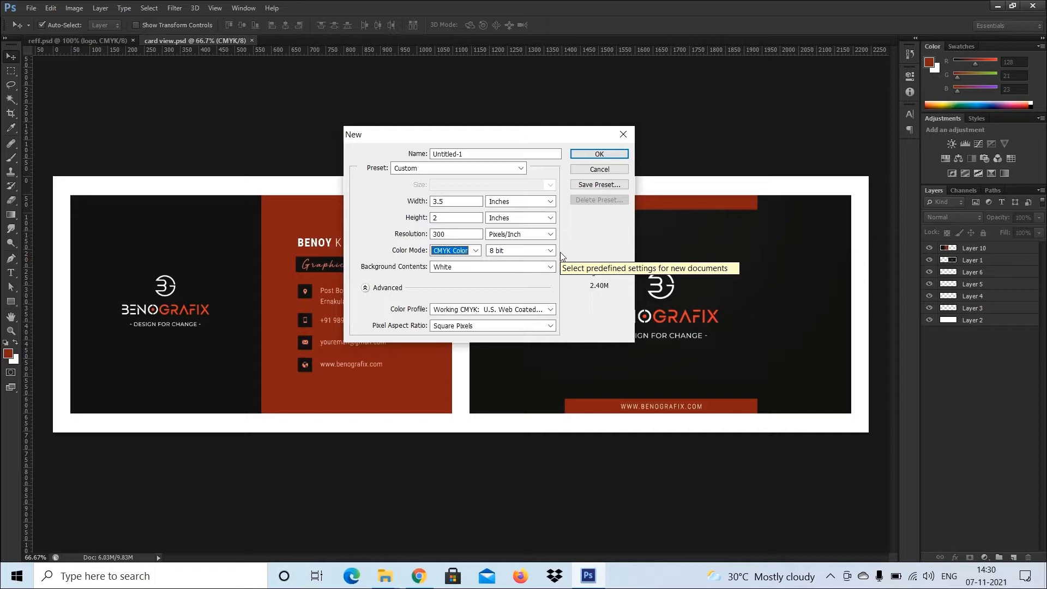
click(590, 156)
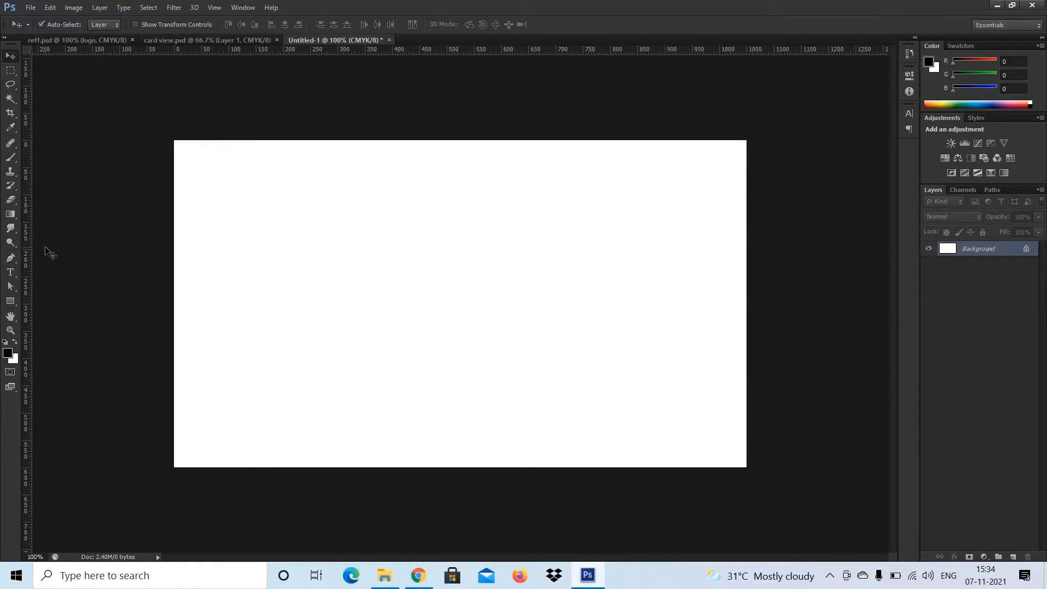
Place a vertical and a horizontal guide through the centre of the blank canvas
drag(27, 247, 460, 243)
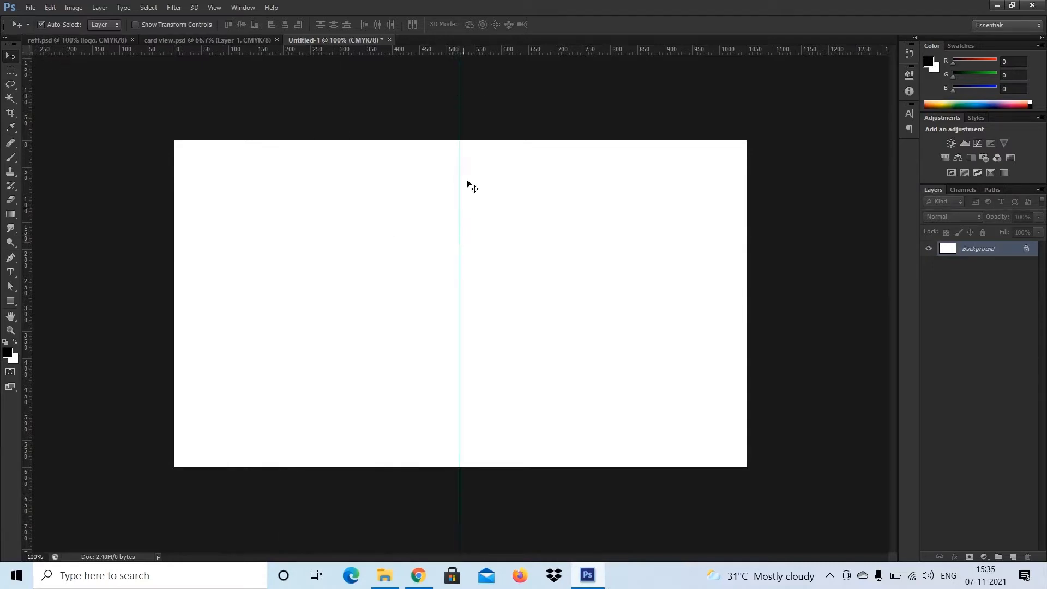
drag(420, 50, 434, 303)
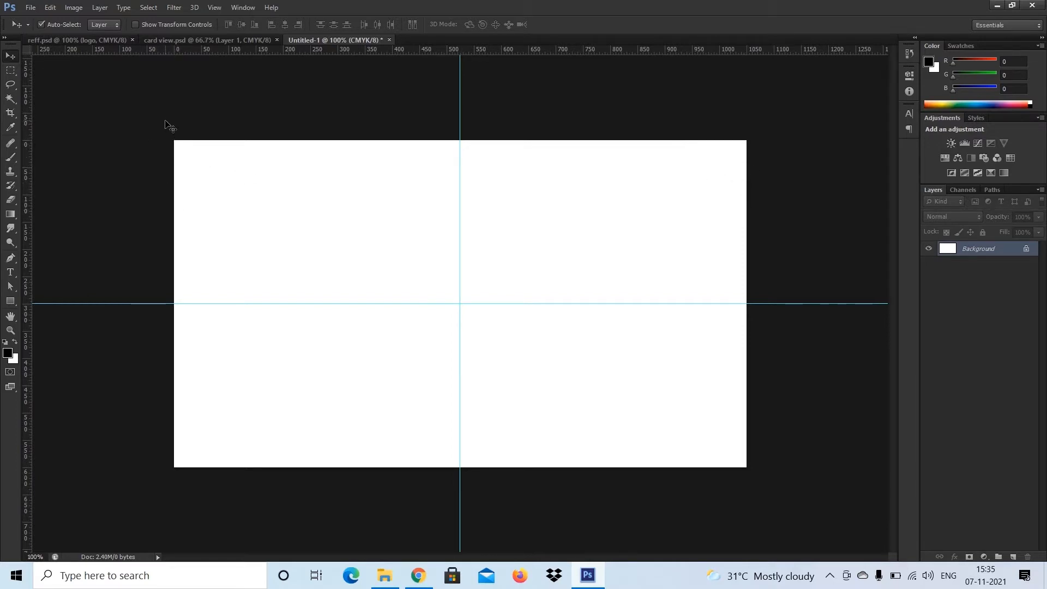
Save the document in the Visiting Card folder as a Photoshop file named BenoGrafix_VisitingCard
click(30, 7)
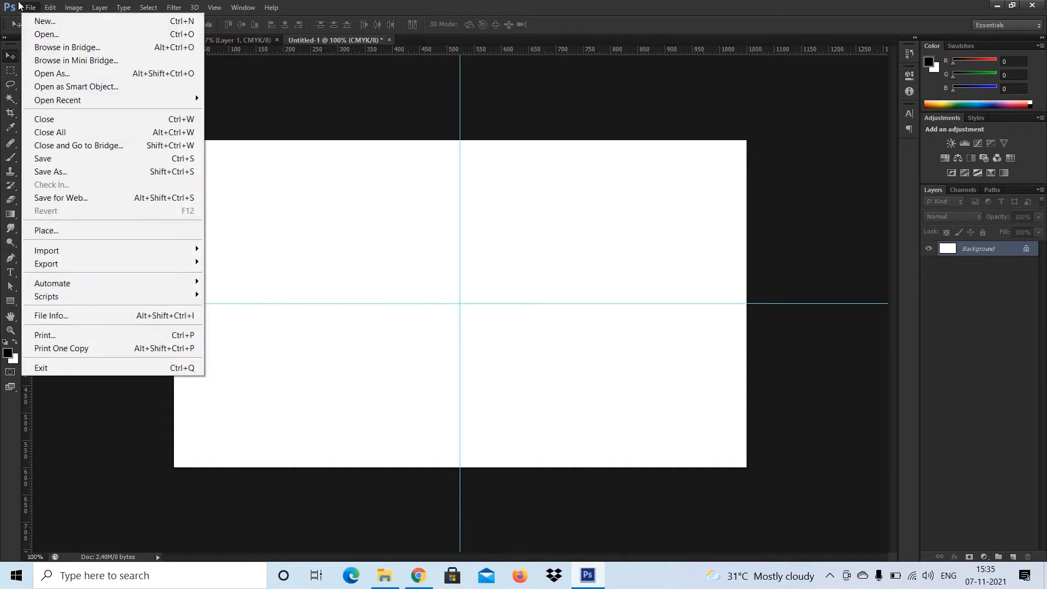
click(63, 159)
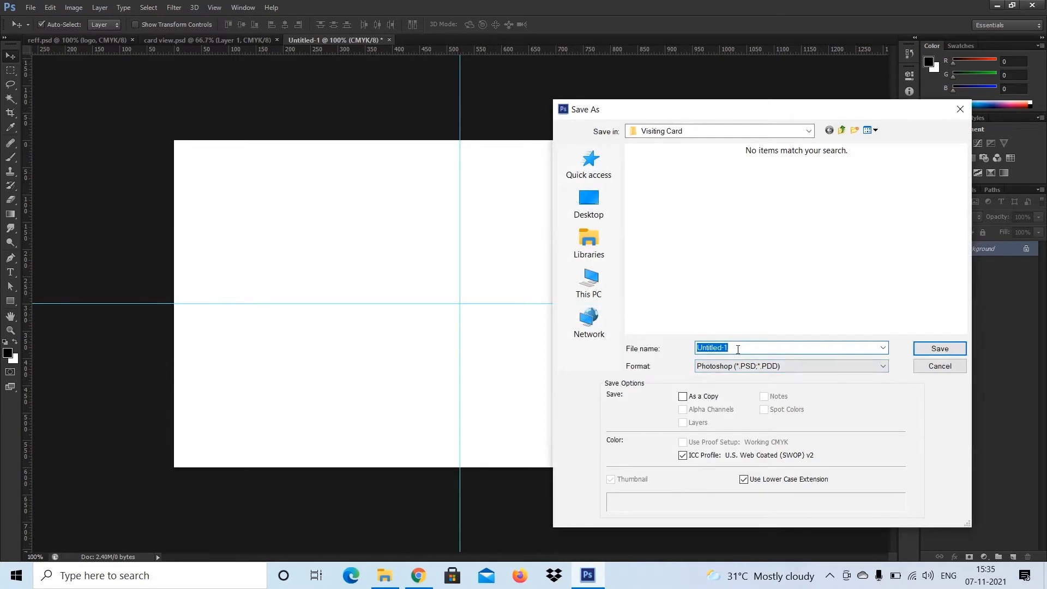
text(BenoGrafix_VisitingCard)
click(950, 349)
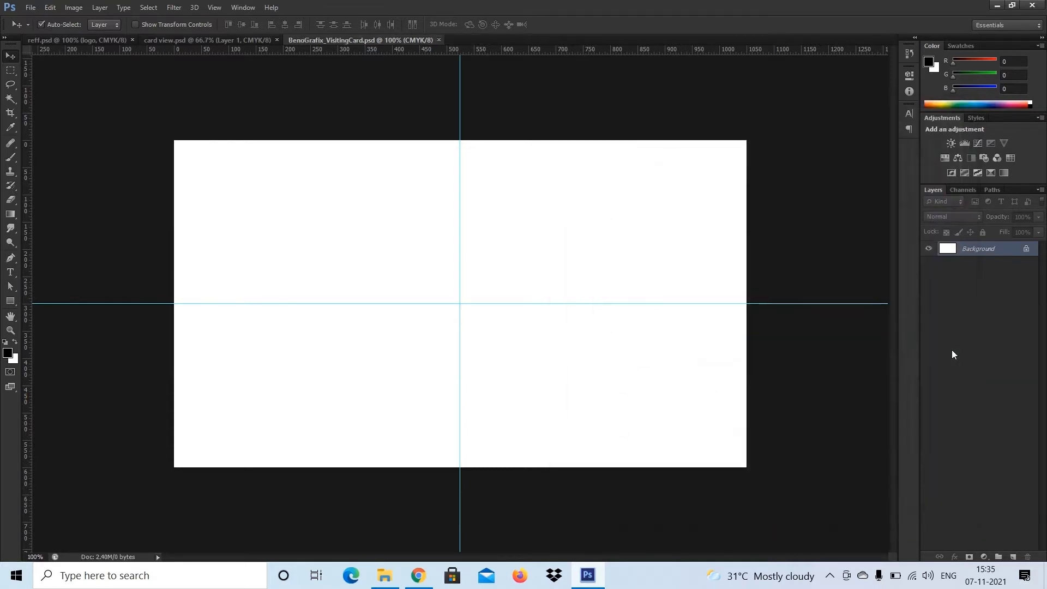
Draw a black rectangle shape of about 1060 by 608 px that covers the whole canvas
click(10, 301)
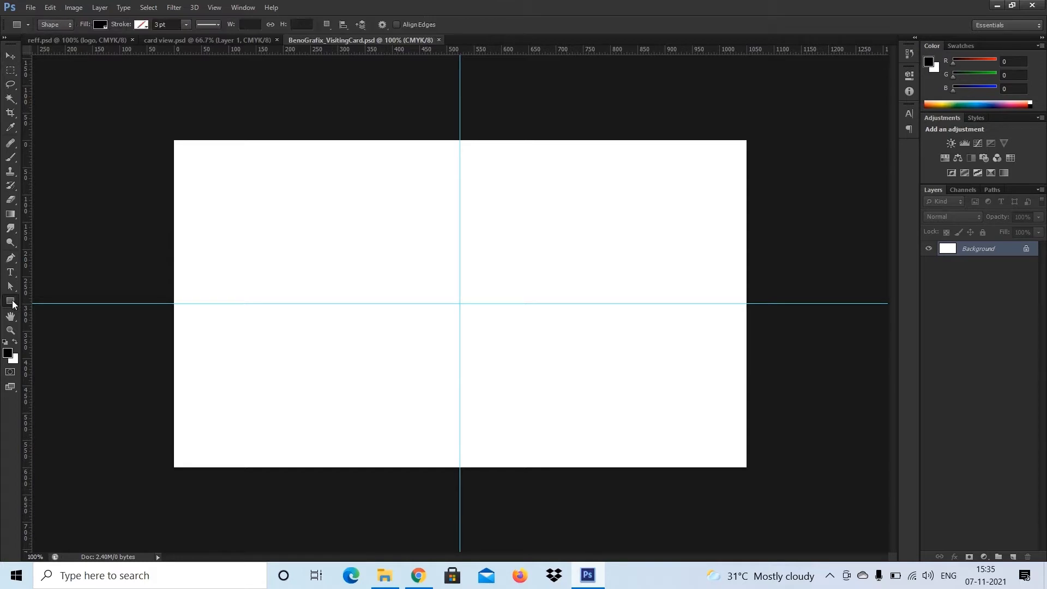
right_click(13, 303)
click(51, 301)
drag(172, 139, 748, 469)
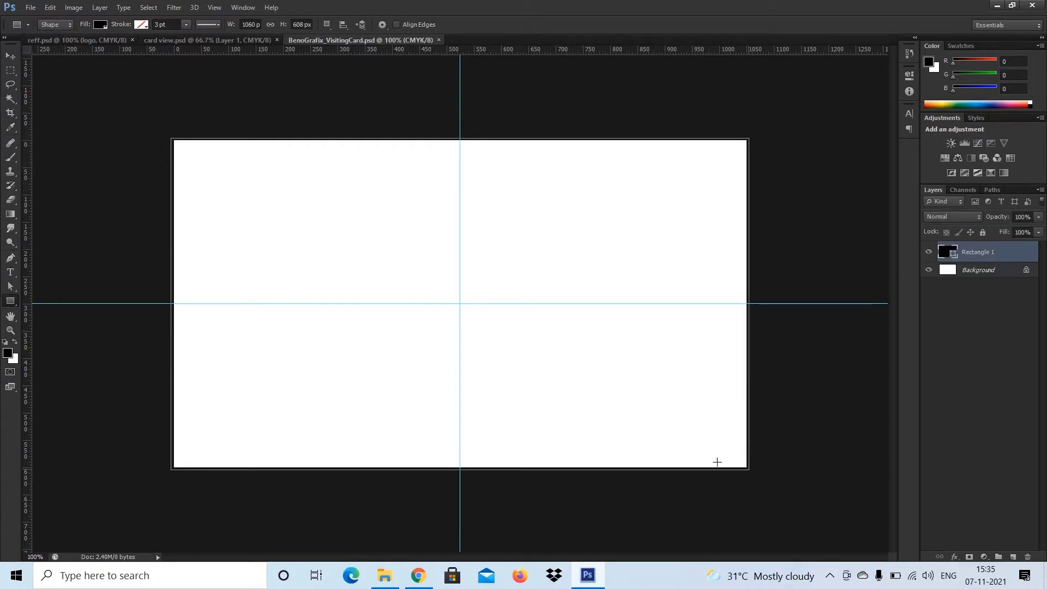
click(10, 56)
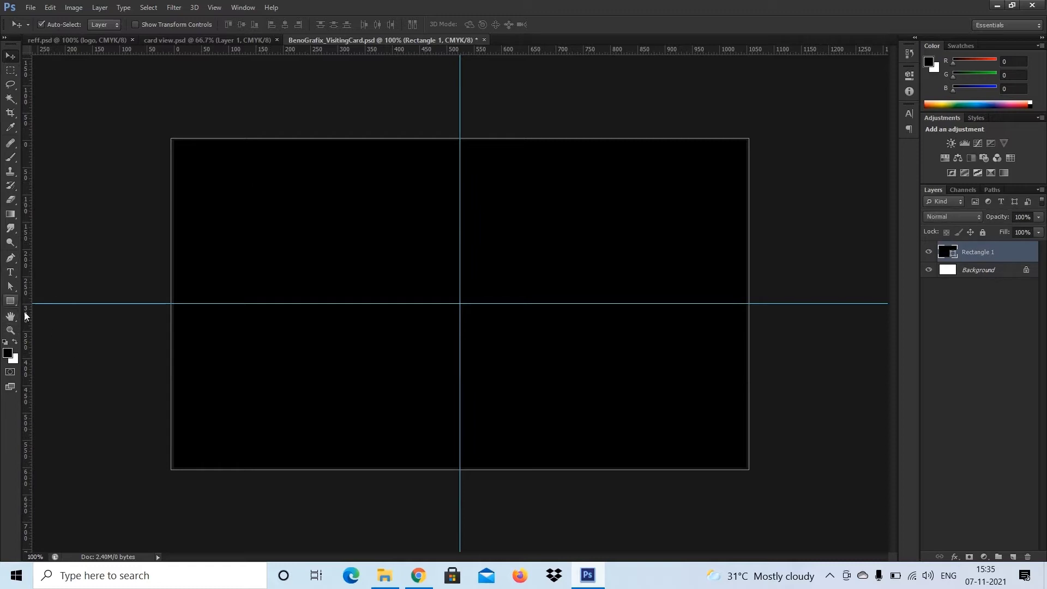
Change the full-canvas rectangle's fill to the near-black grey swatch and deselect the shape
click(11, 301)
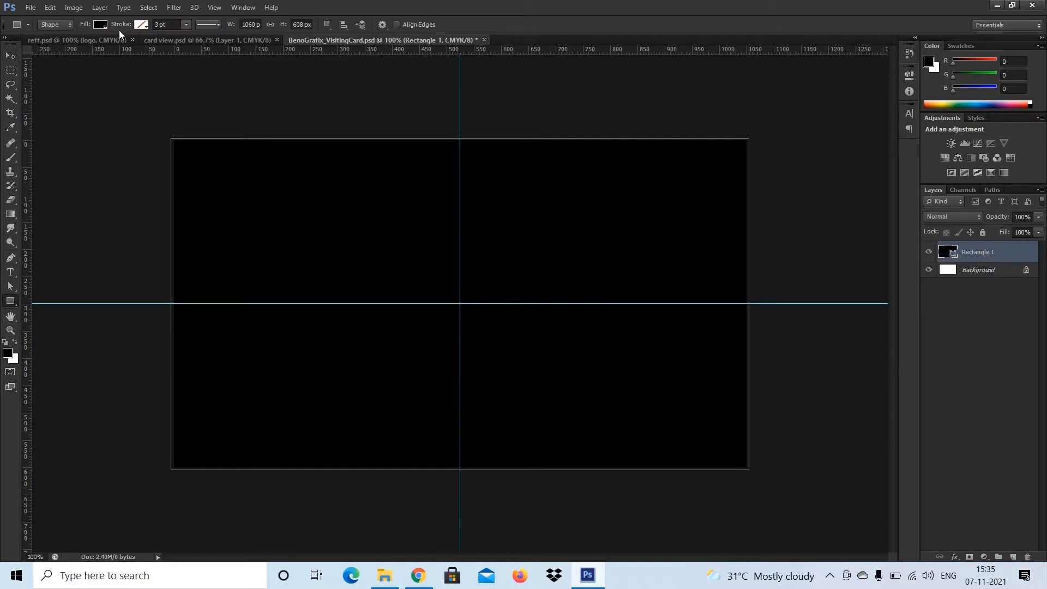
click(100, 25)
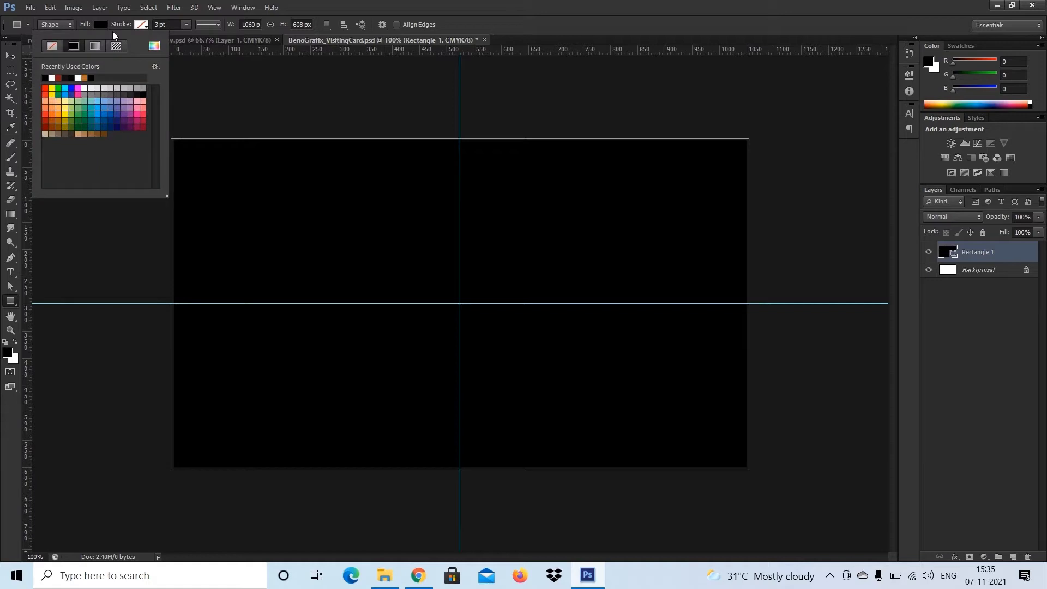
click(139, 95)
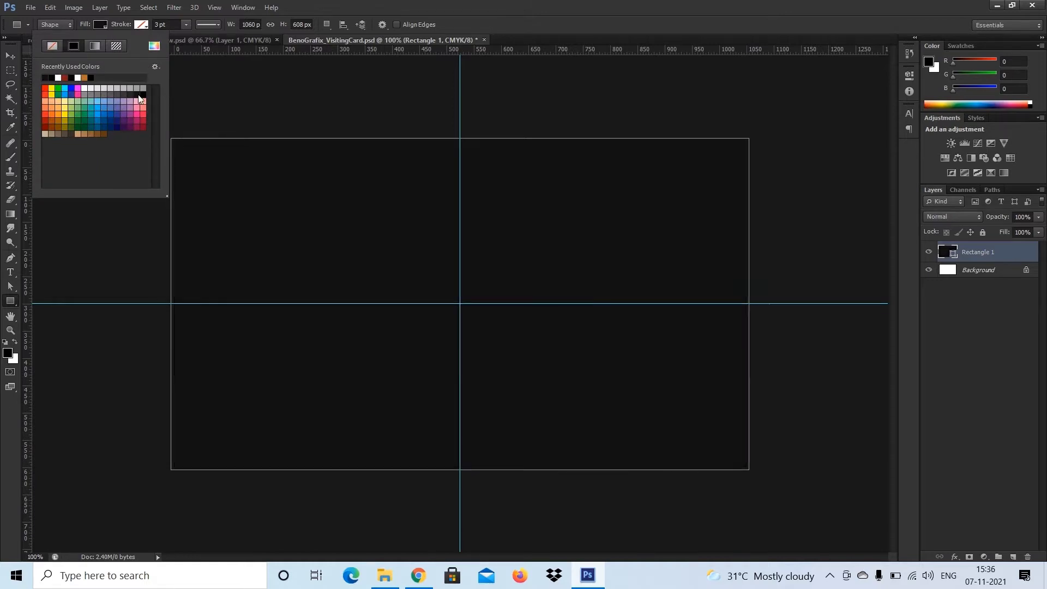
click(277, 136)
click(502, 226)
click(10, 55)
click(77, 116)
click(228, 199)
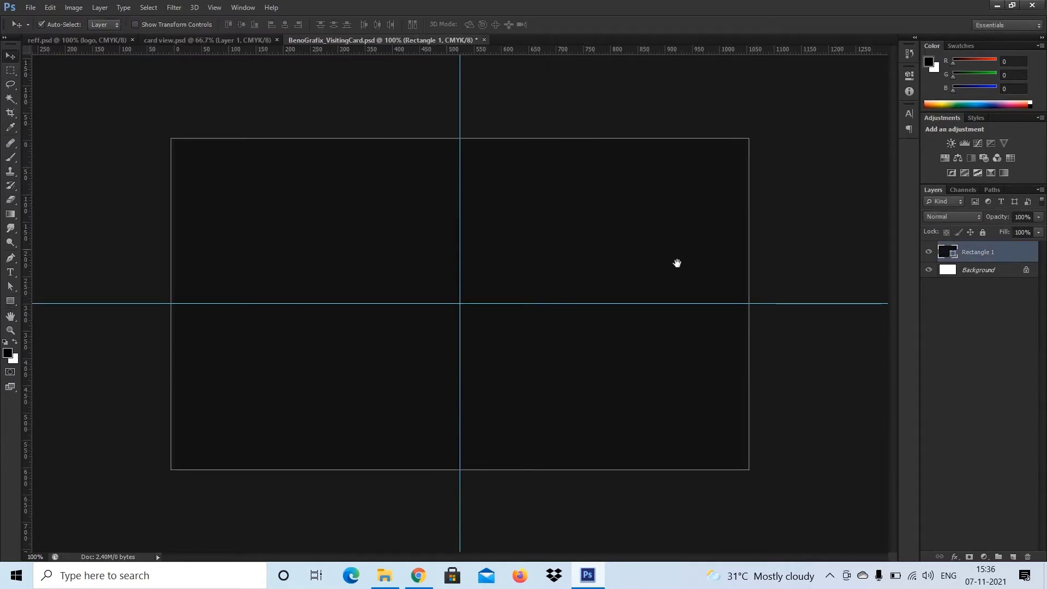
click(785, 202)
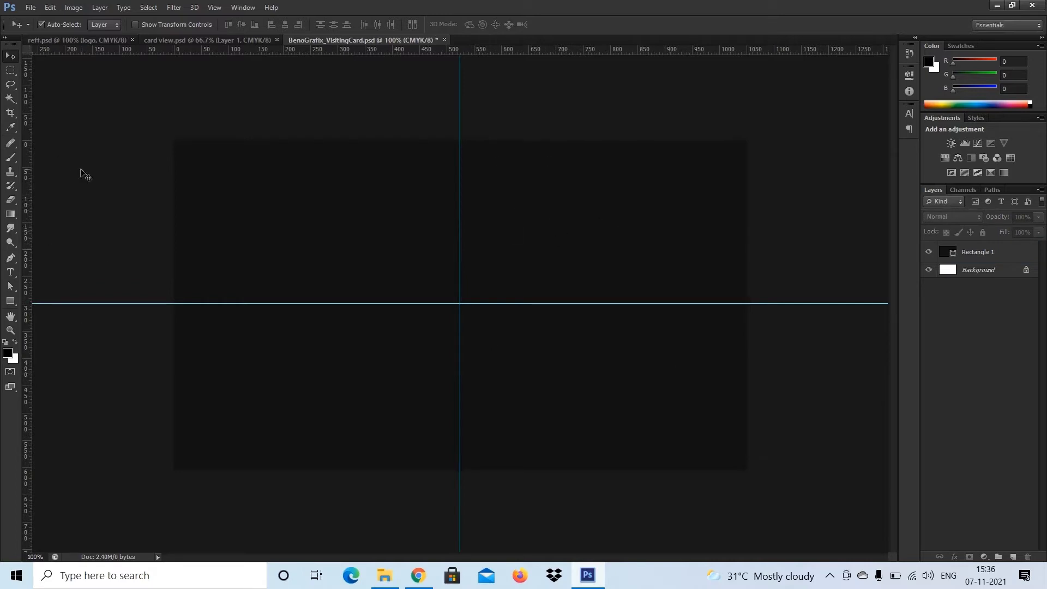
Draw a second rectangle shape over the right half of the card, starting at the vertical centre guide
click(10, 301)
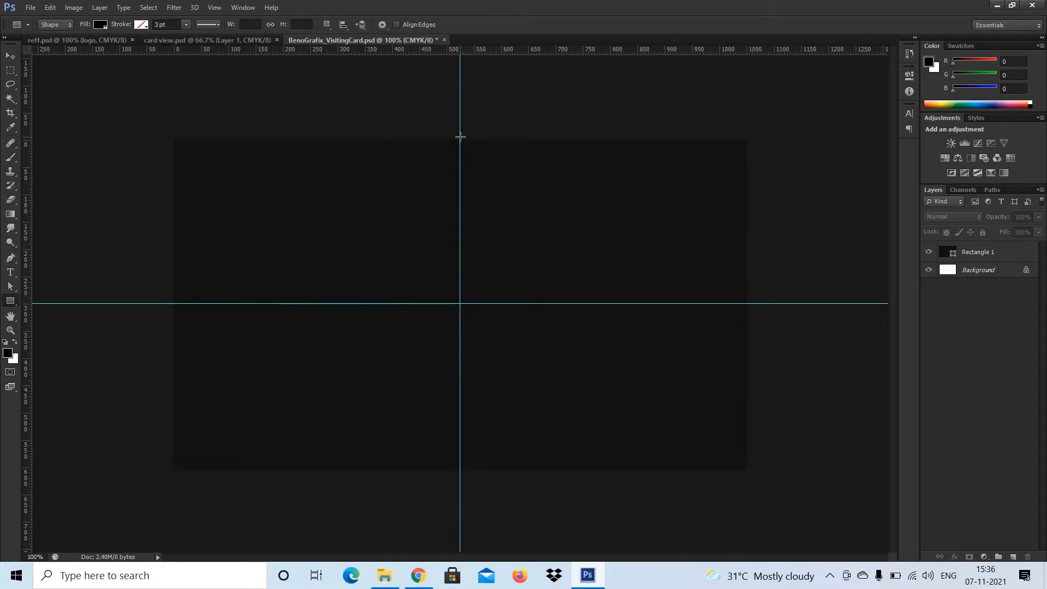
drag(460, 137, 750, 472)
click(13, 59)
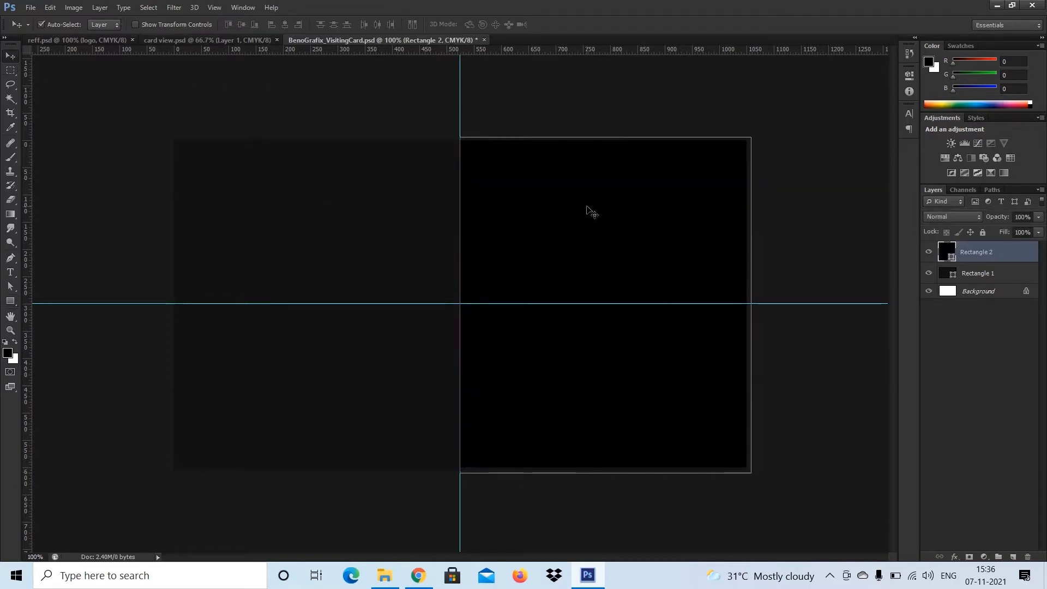
click(804, 290)
click(610, 225)
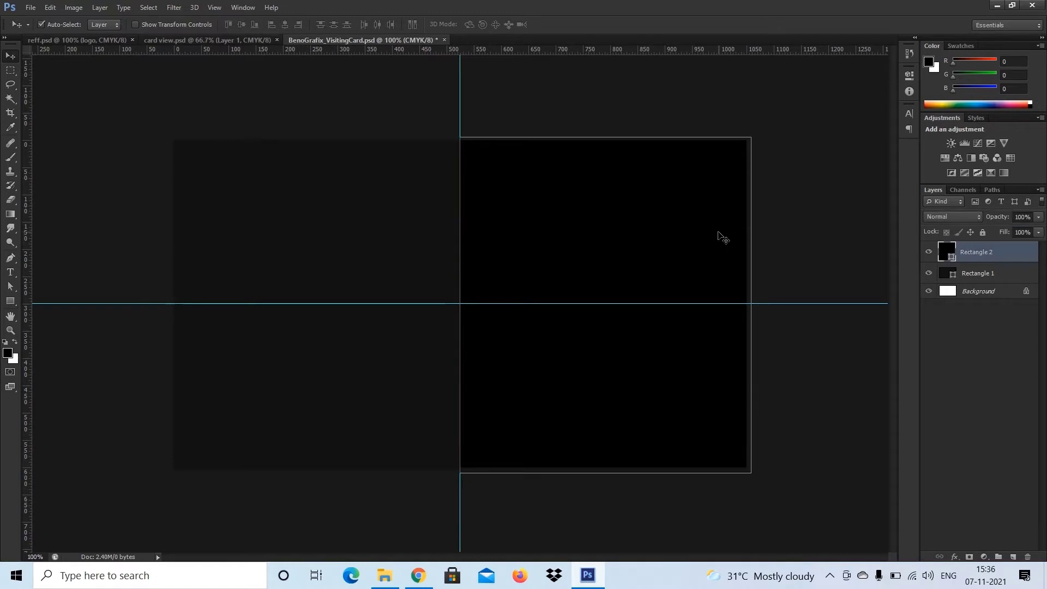
Sample the dark red of the contact panel in card view.psd as the foreground colour and look up its hex code
click(205, 41)
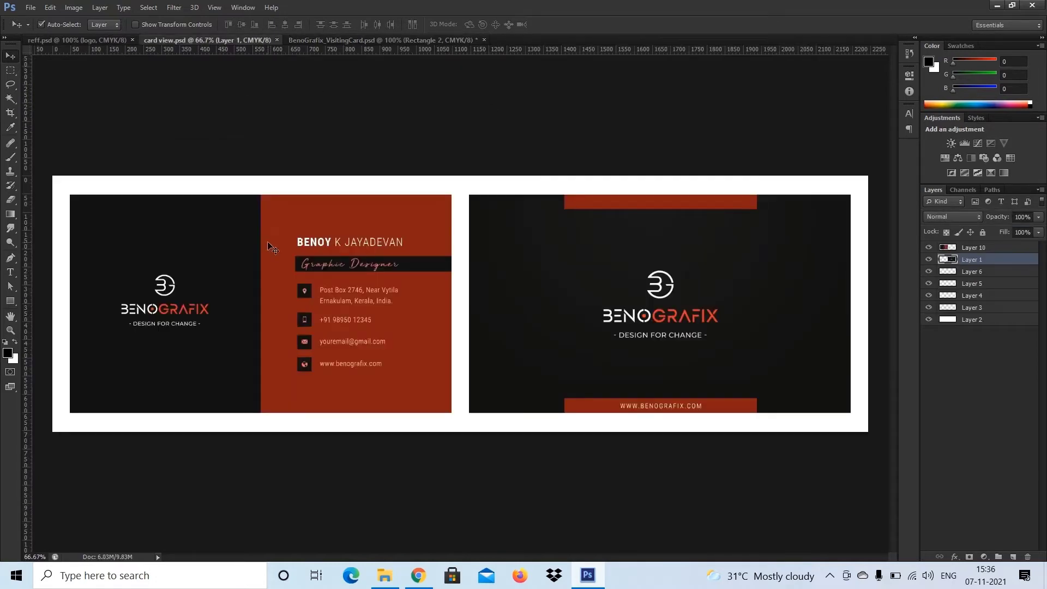
key(i)
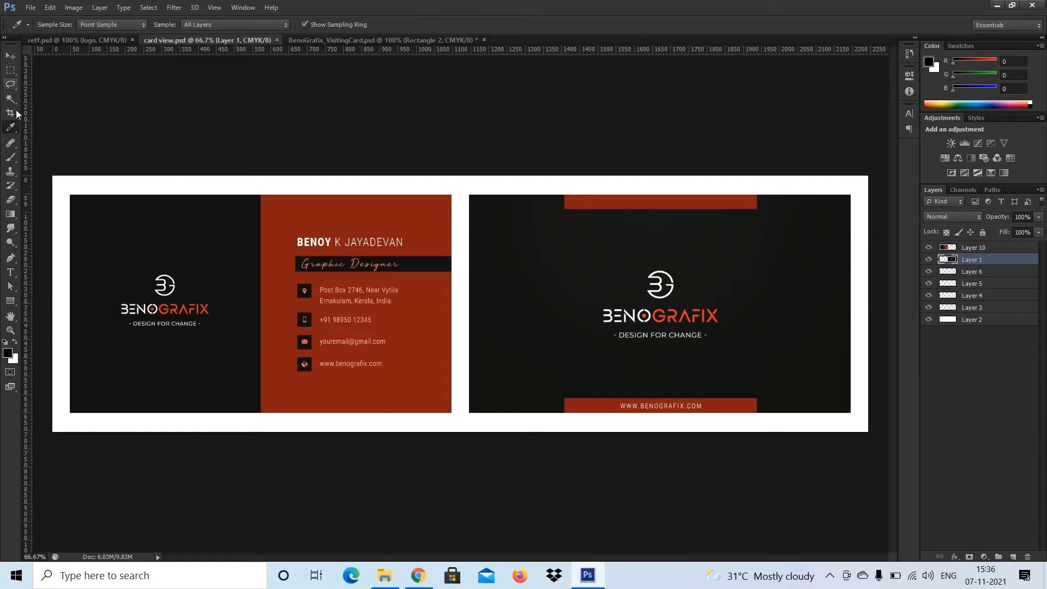
click(410, 212)
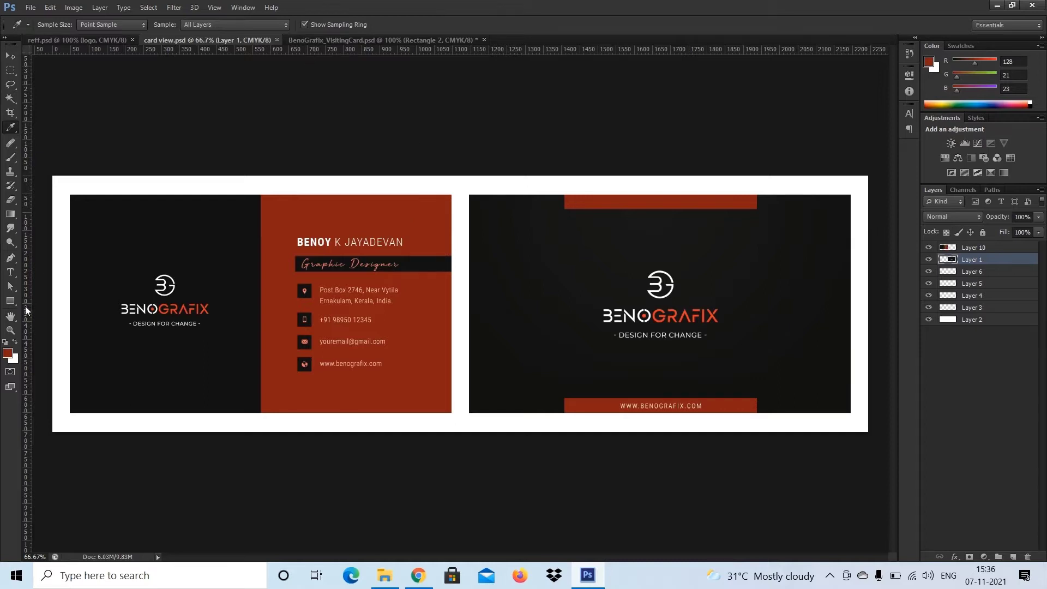
click(9, 354)
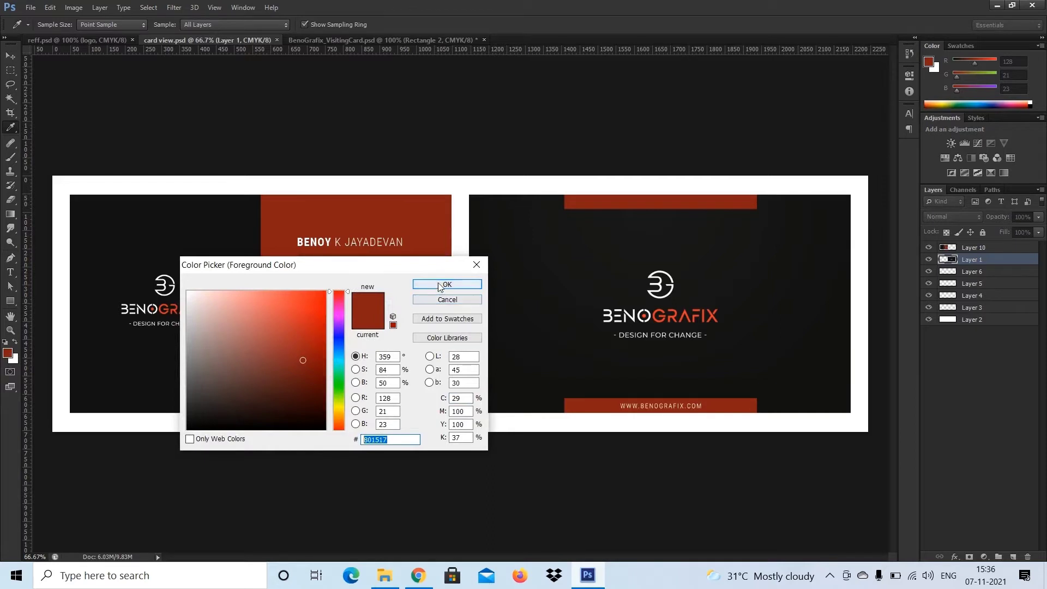
click(426, 299)
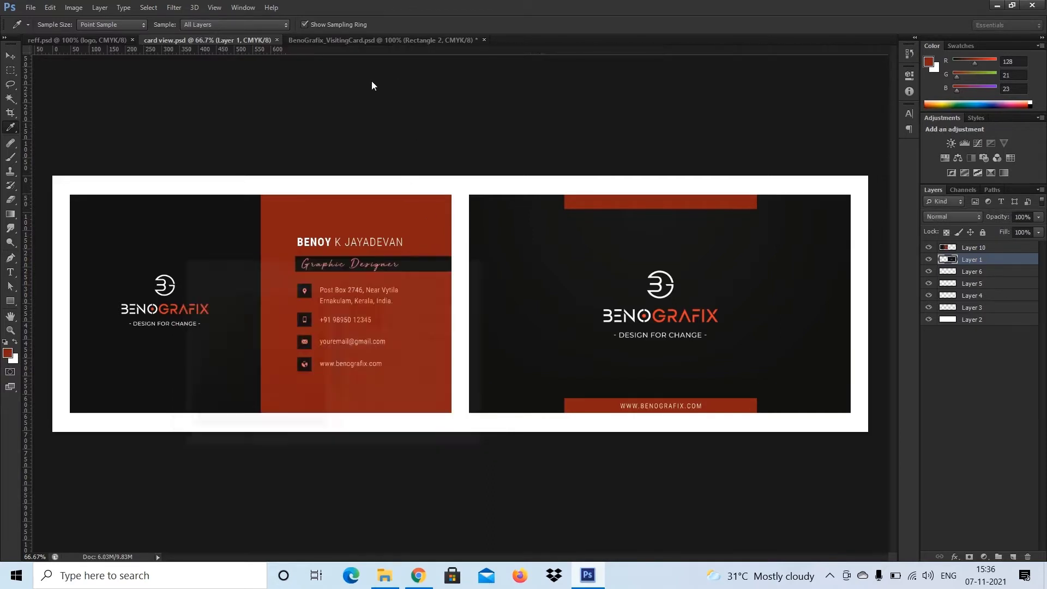
Return to the visiting card document and set the right-half rectangle's fill colour to hex 801517
click(344, 42)
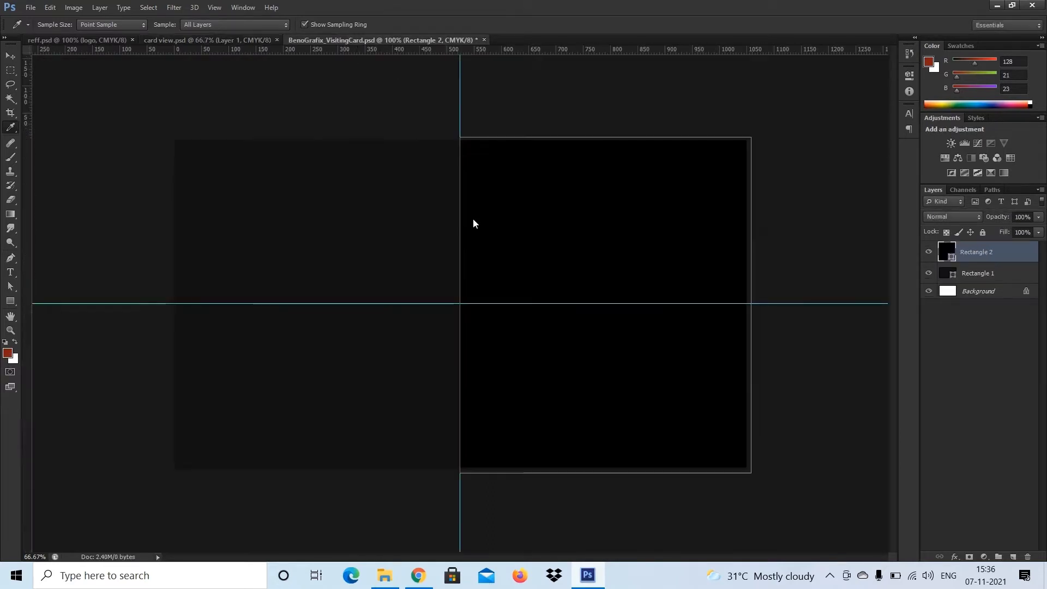
double_click(946, 251)
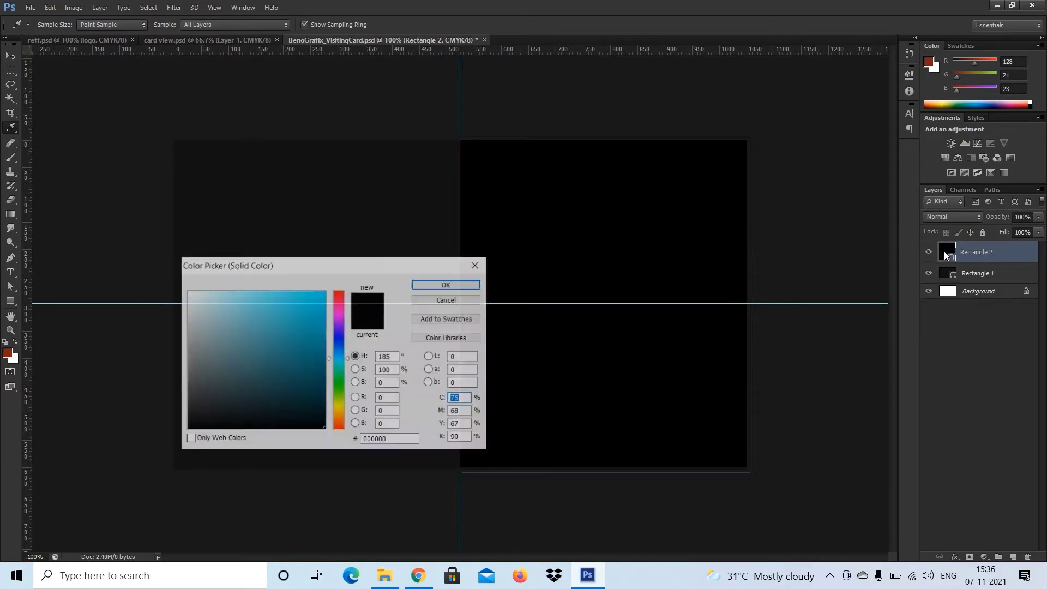
click(362, 439)
text(801517)
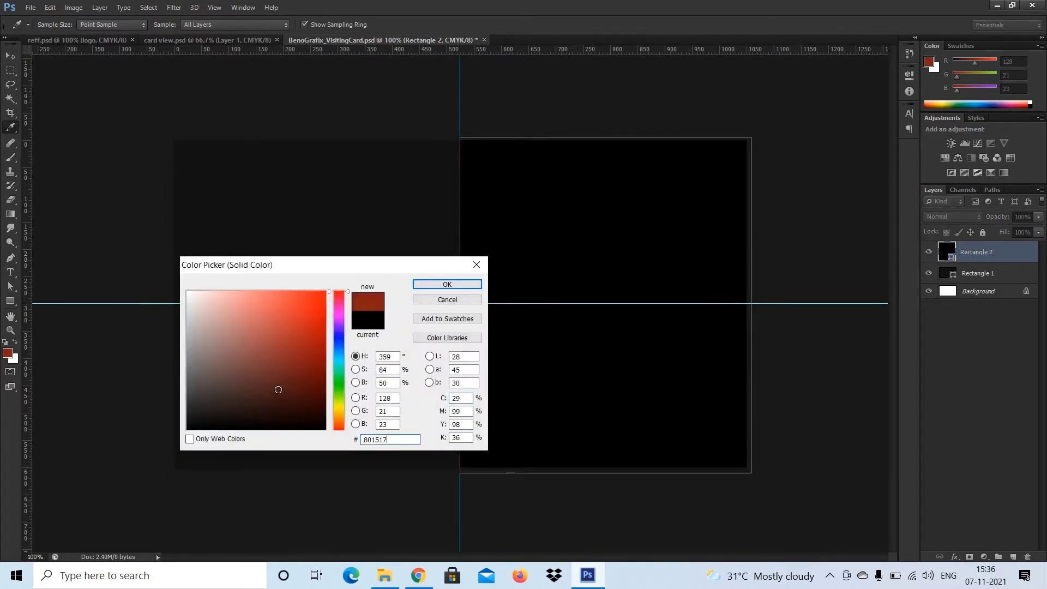
click(437, 283)
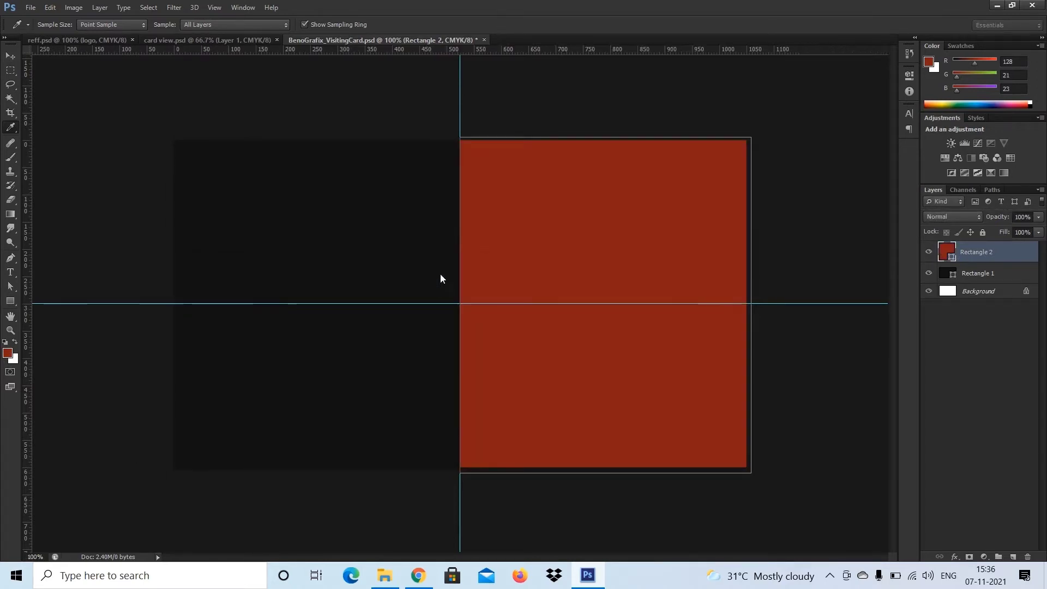
Copy the logo and all four text layers from reff.psd into the visiting card document
click(12, 57)
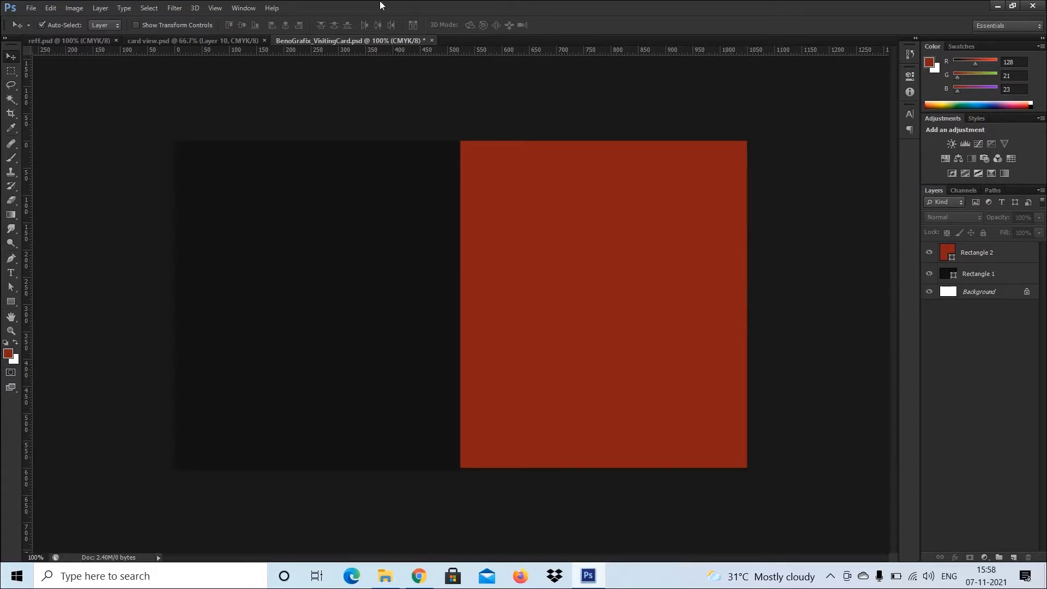
click(180, 40)
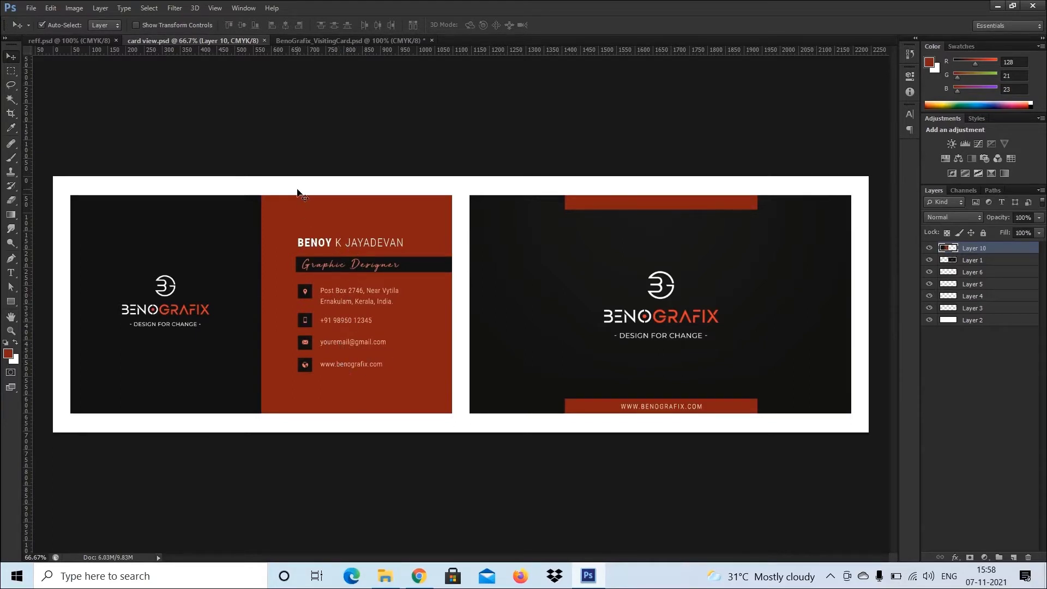
click(76, 41)
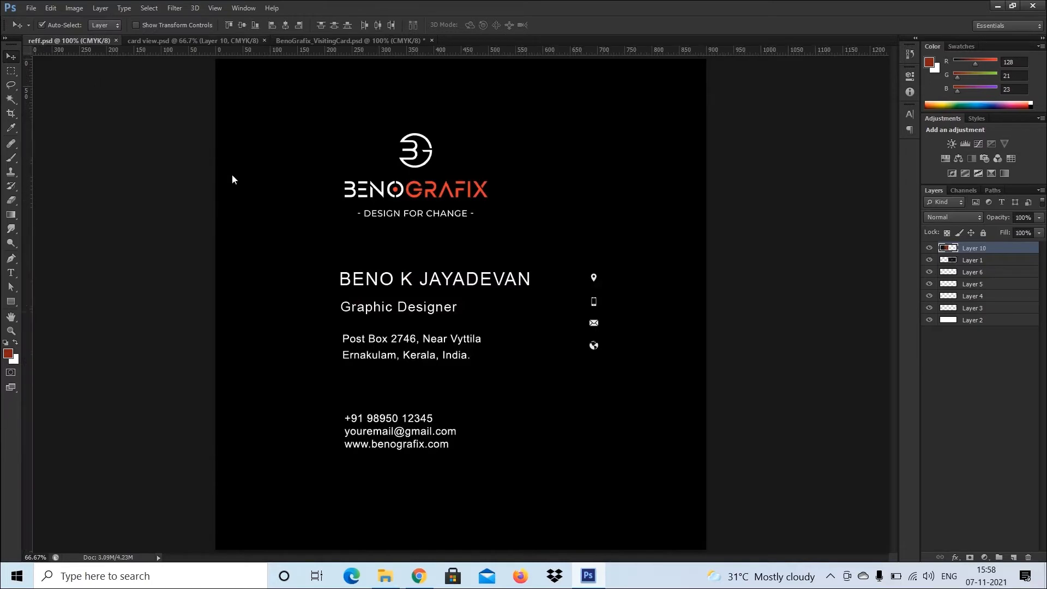
drag(386, 279, 340, 265)
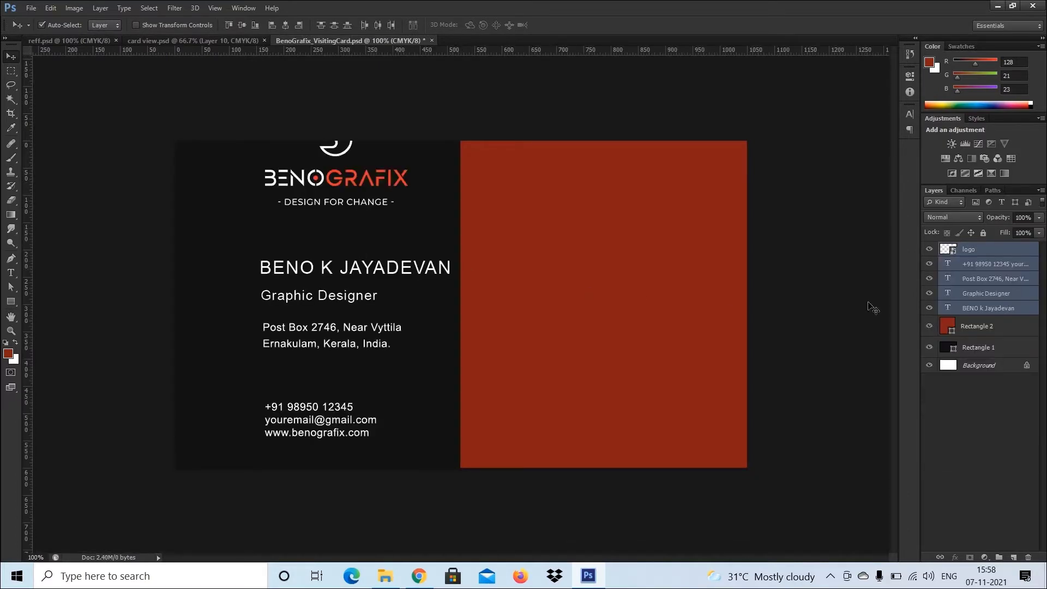
Move the four text layers together onto the red panel and the logo onto the middle of the dark panel
click(988, 266)
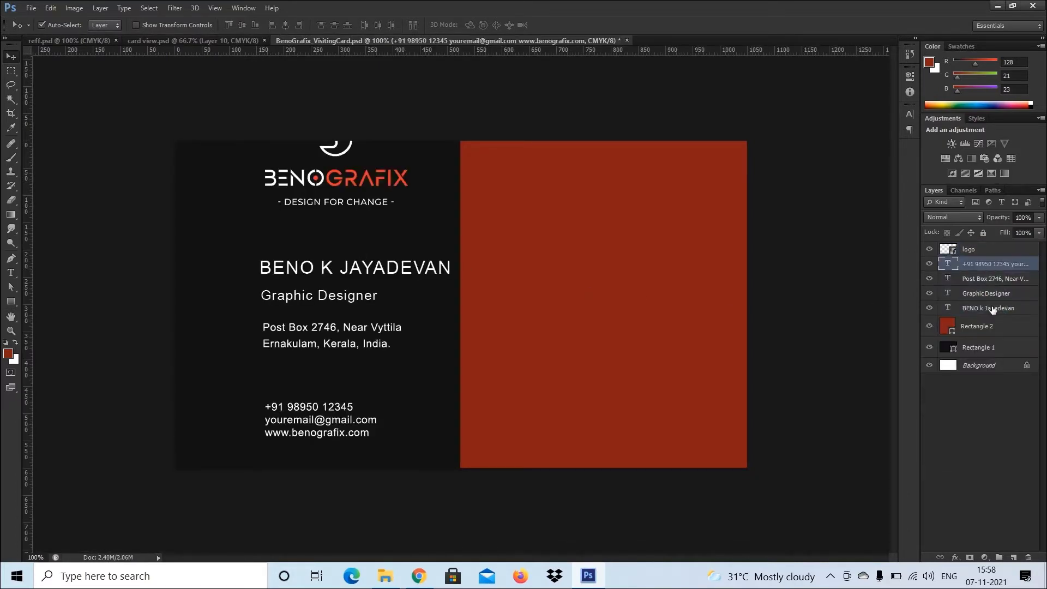
shift+click(992, 309)
drag(357, 267, 646, 221)
drag(345, 184, 322, 307)
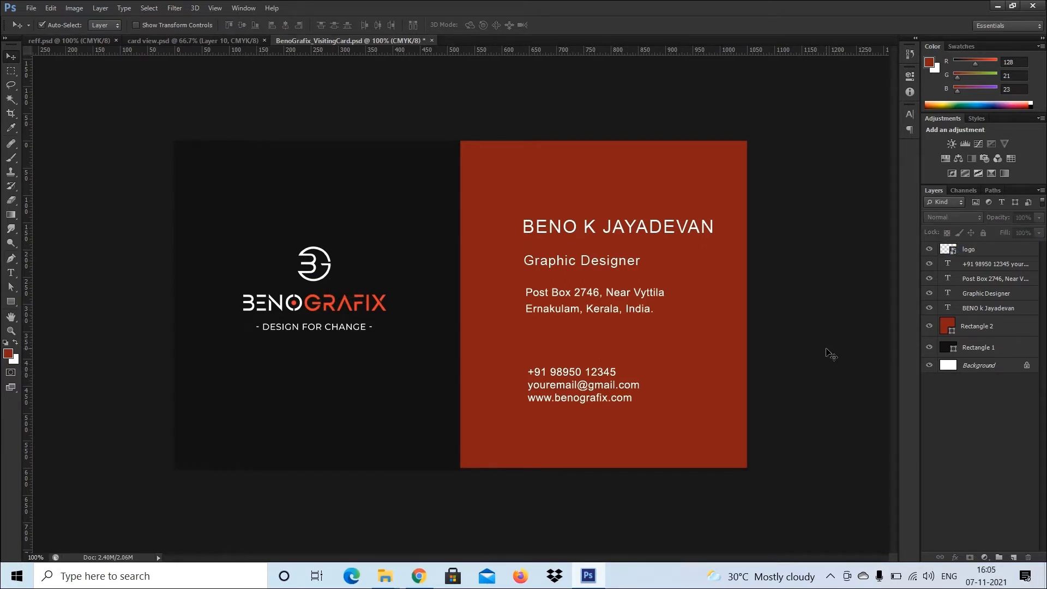
Centre the logo horizontally and vertically within a selection of the dark left half, deselect, and save the document
click(11, 71)
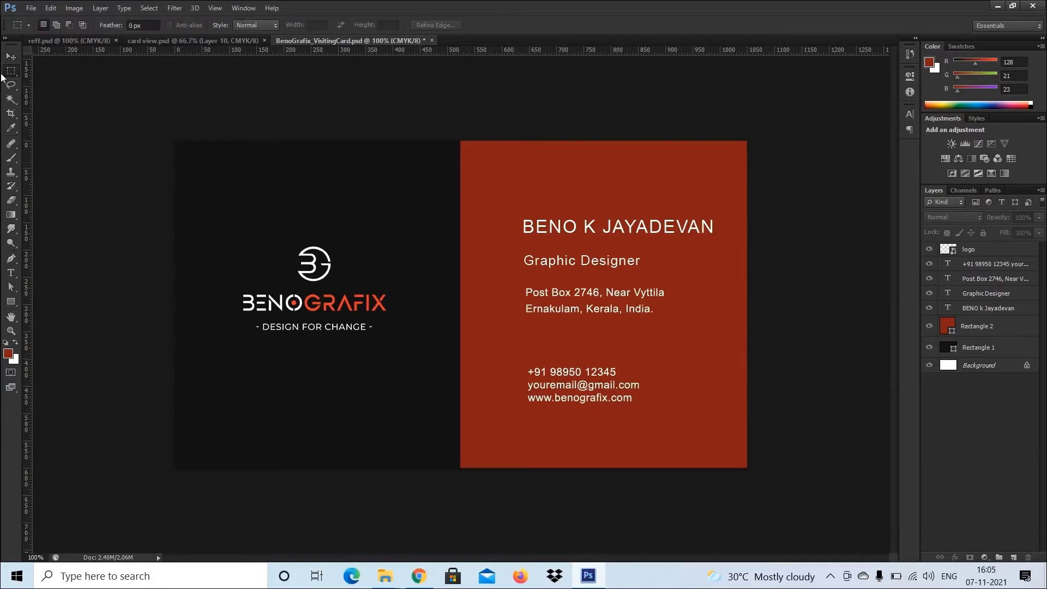
drag(174, 141, 464, 570)
key(ctrl+d)
click(977, 249)
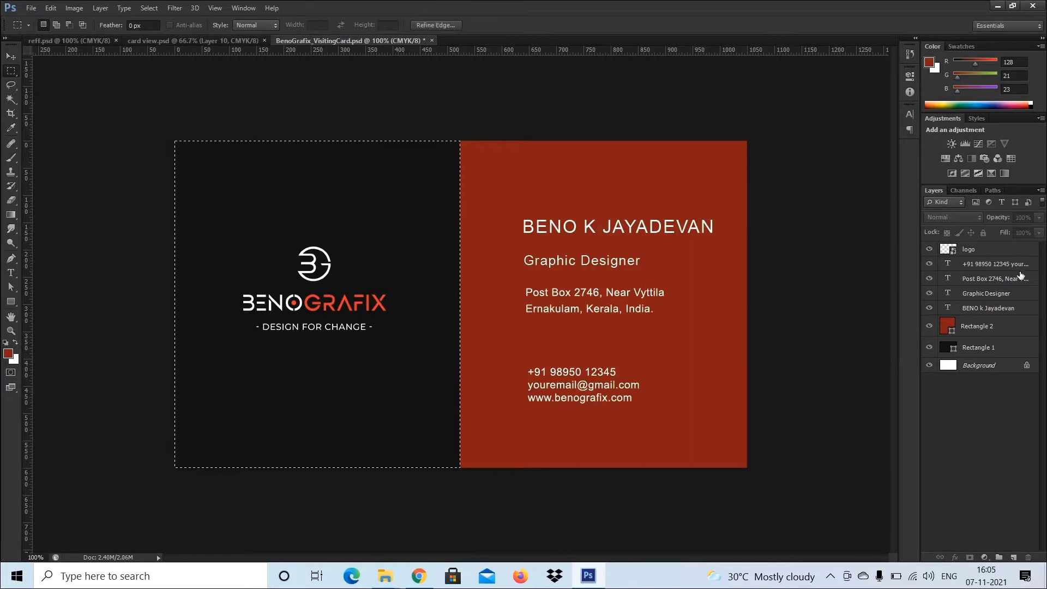
click(12, 56)
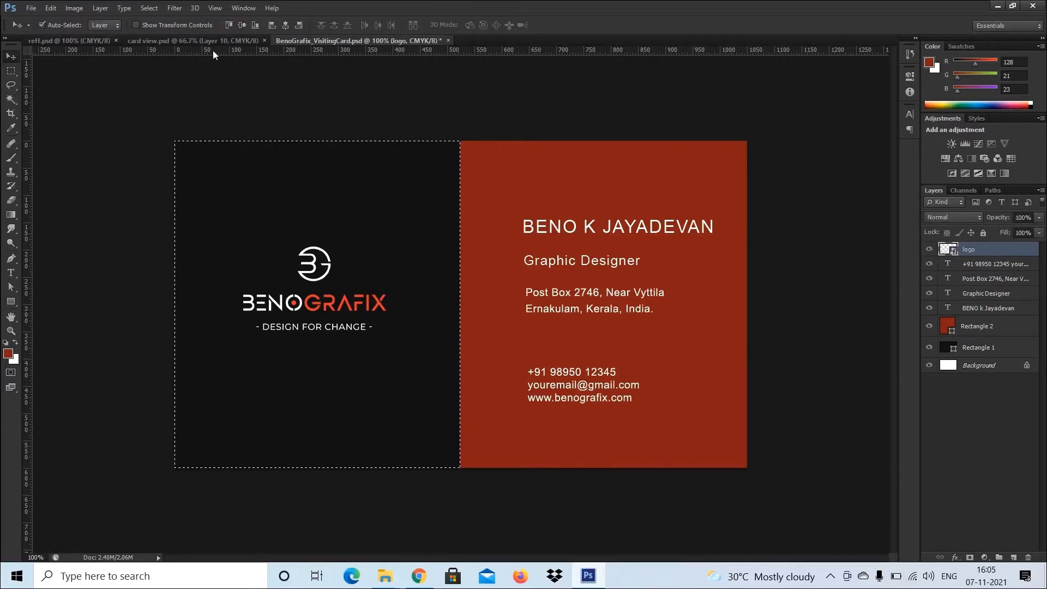
click(242, 25)
click(289, 24)
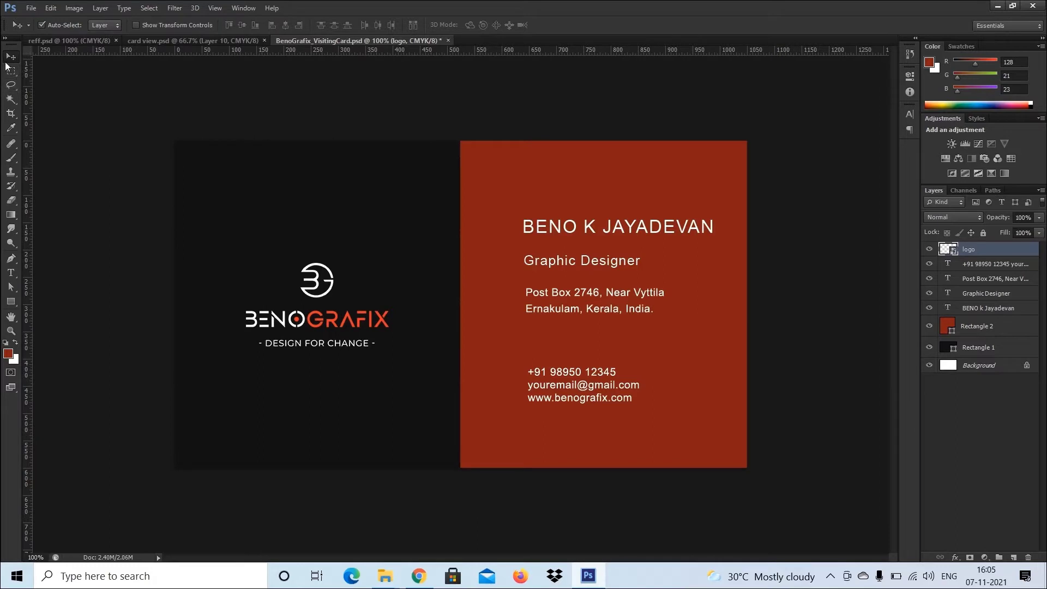
key(ctrl+s)
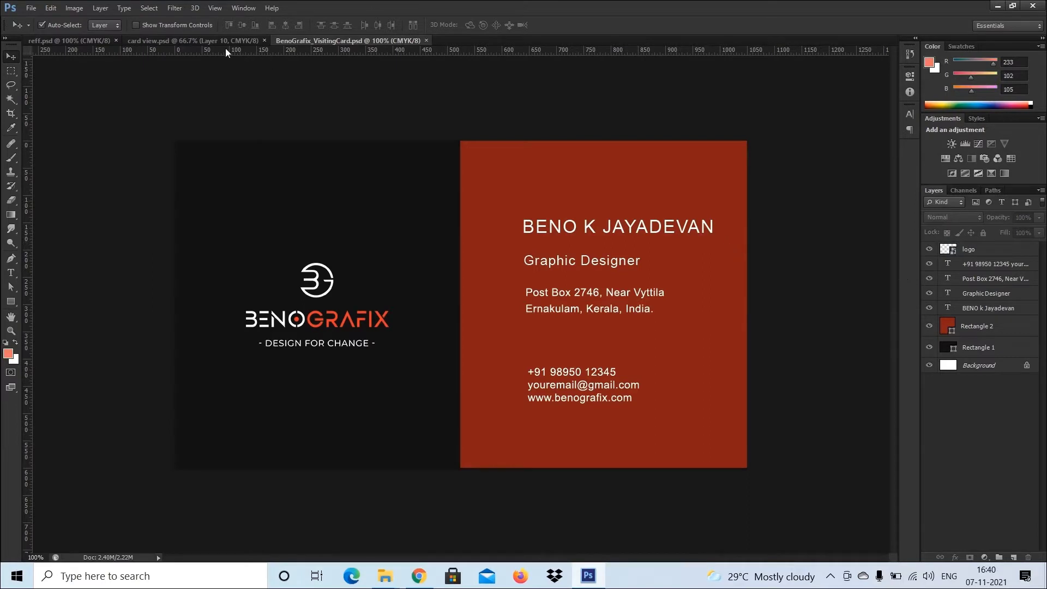
Compare with card view.psd, and draw a rectangle about 437 x 52 px over the job title, reaching the card's right edge
click(208, 41)
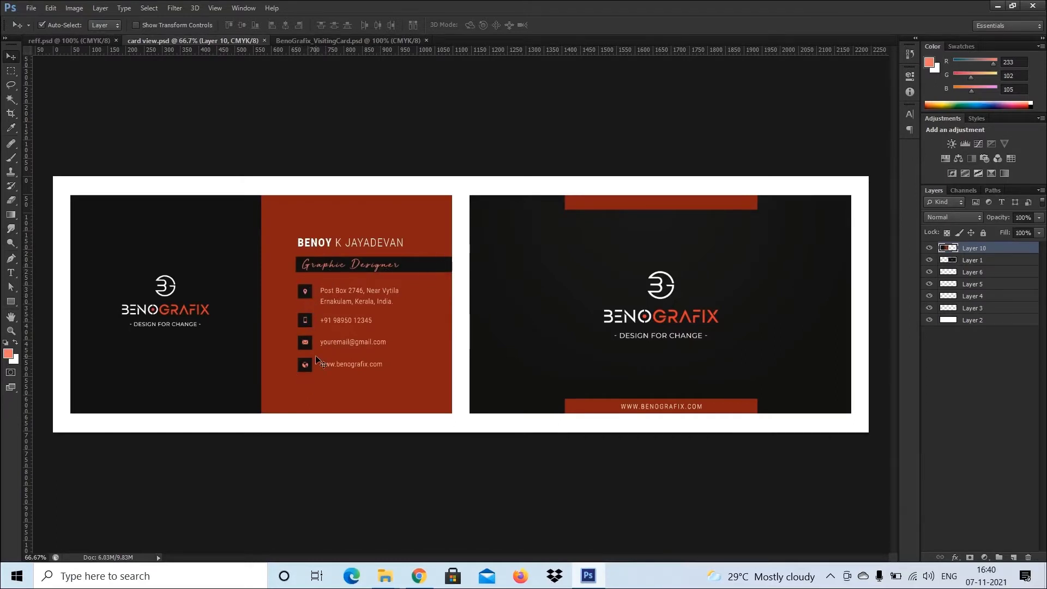
click(290, 39)
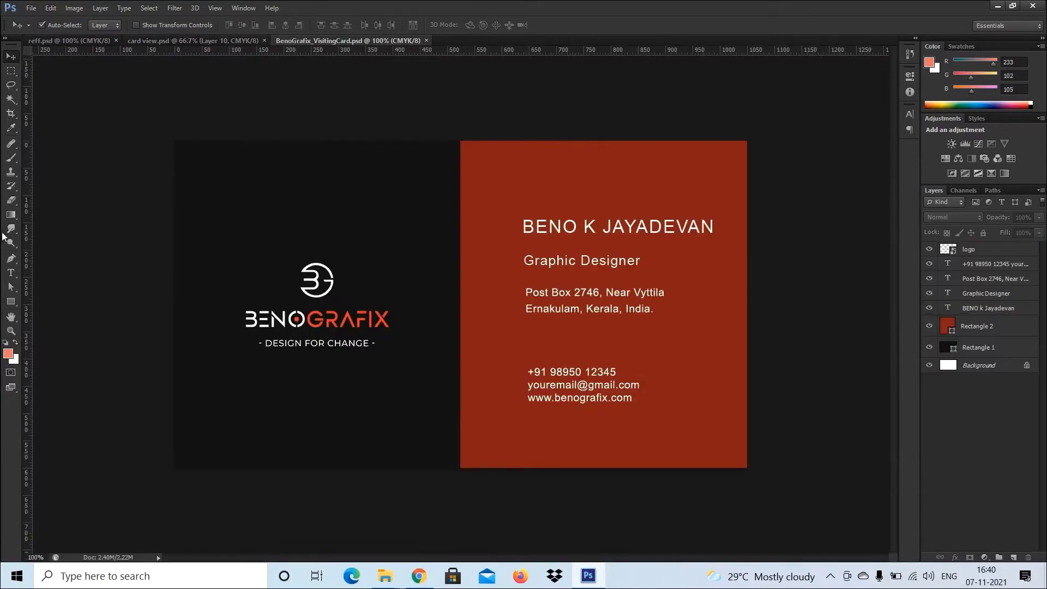
click(12, 302)
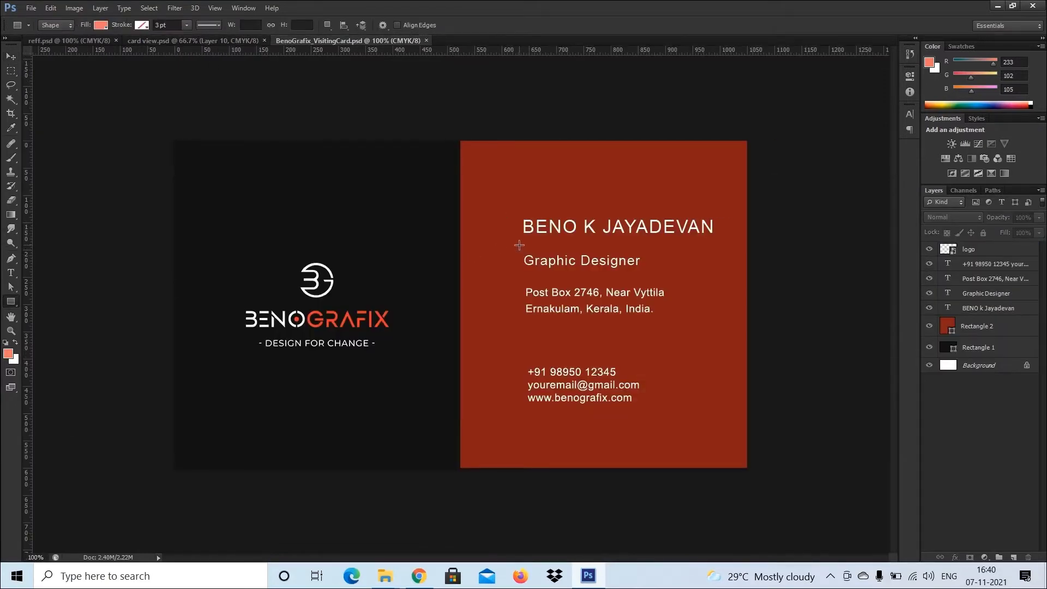
drag(509, 246, 748, 274)
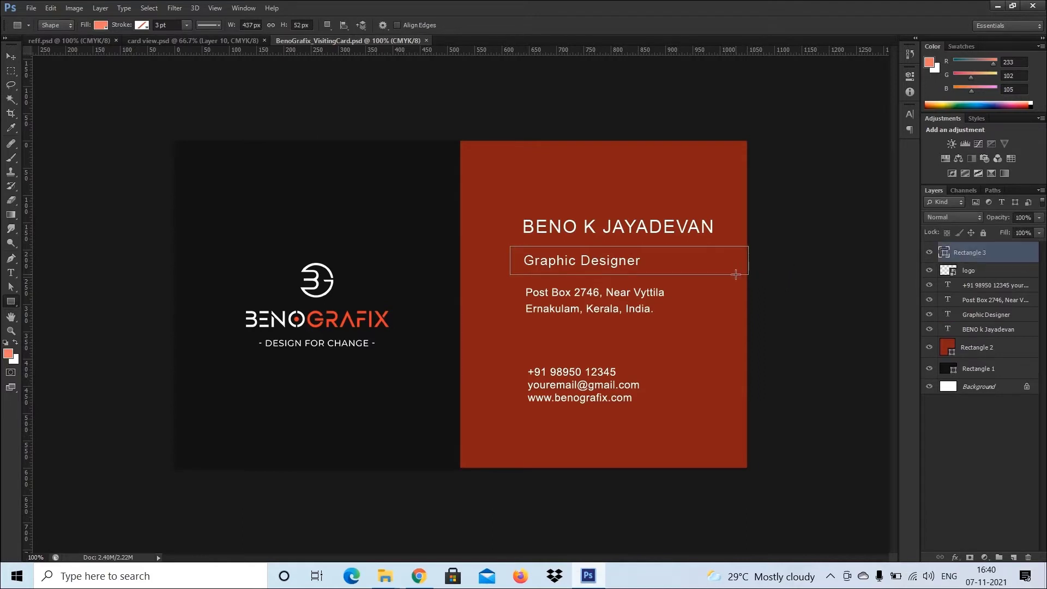
Fill the job title bar with the near-black sampled from the dark panel and place its layer beneath the text layers
click(10, 58)
double_click(944, 256)
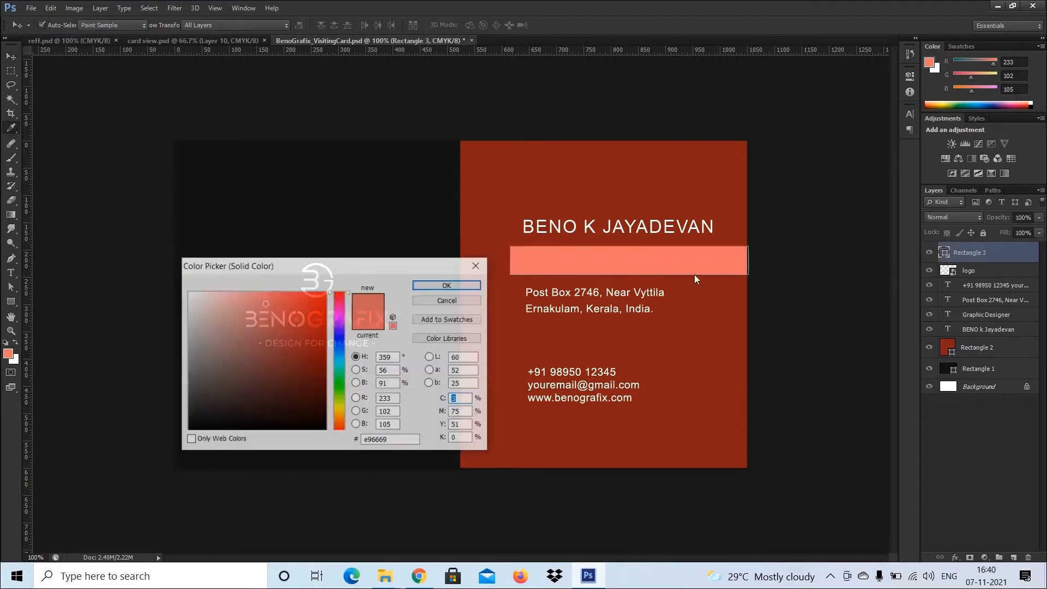
click(436, 203)
click(472, 287)
drag(973, 255, 981, 337)
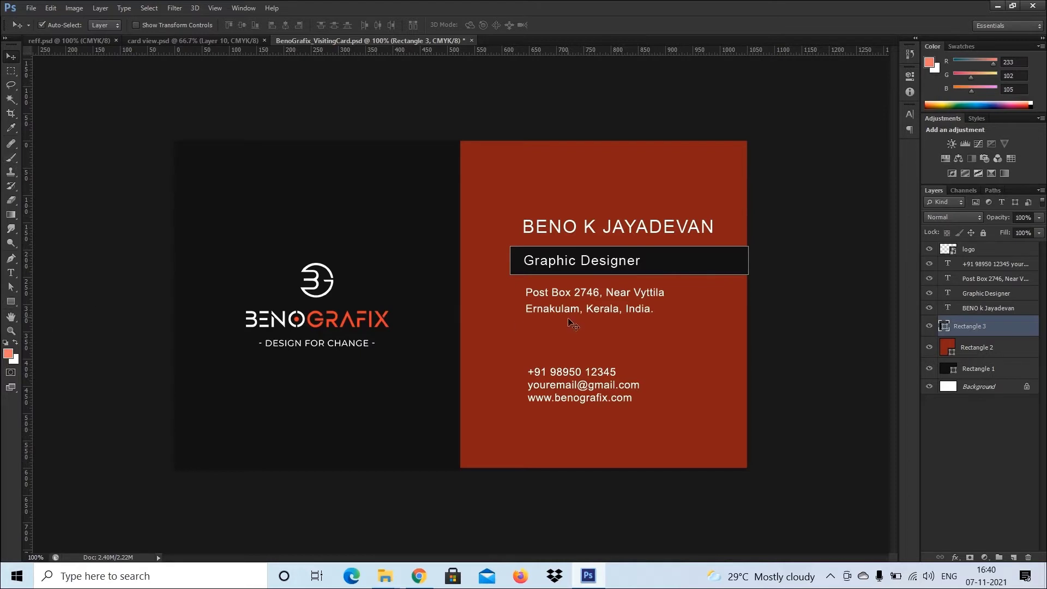
Shift the address and contact text blocks to the right, leaving room for an icon column beside them
drag(564, 295, 598, 310)
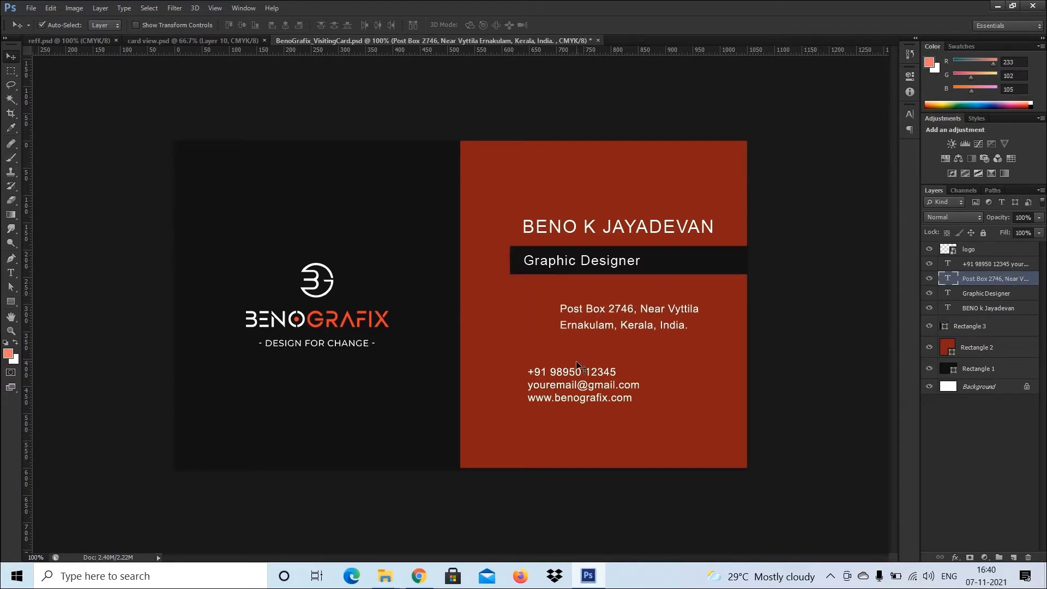
click(589, 375)
drag(590, 375, 623, 359)
Draw a square about 39 x 39 px under the left end of the title bar and fill it with the dark panel's near-black
click(11, 302)
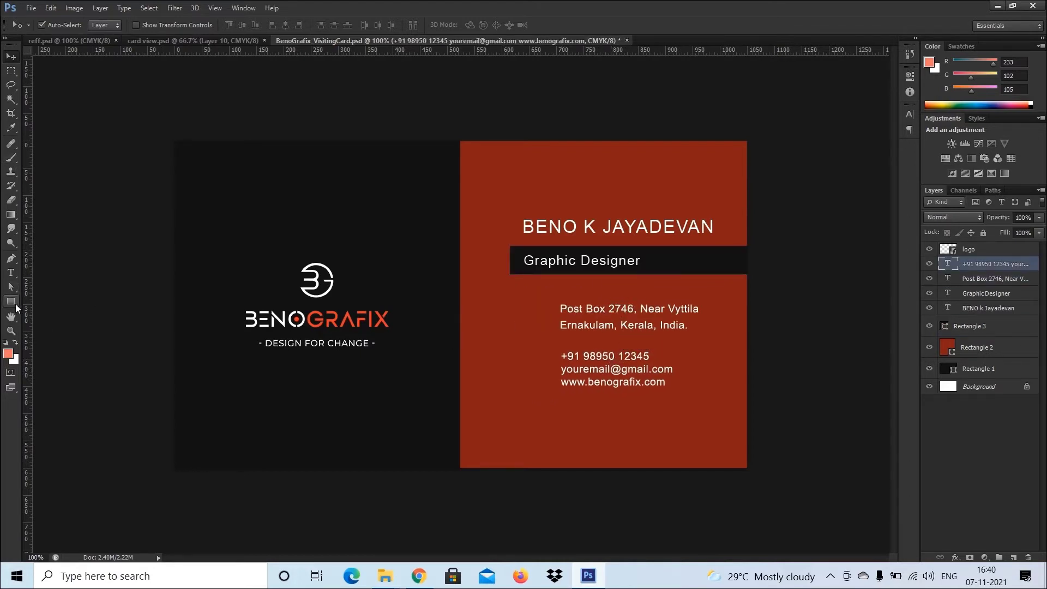
drag(512, 289, 533, 311)
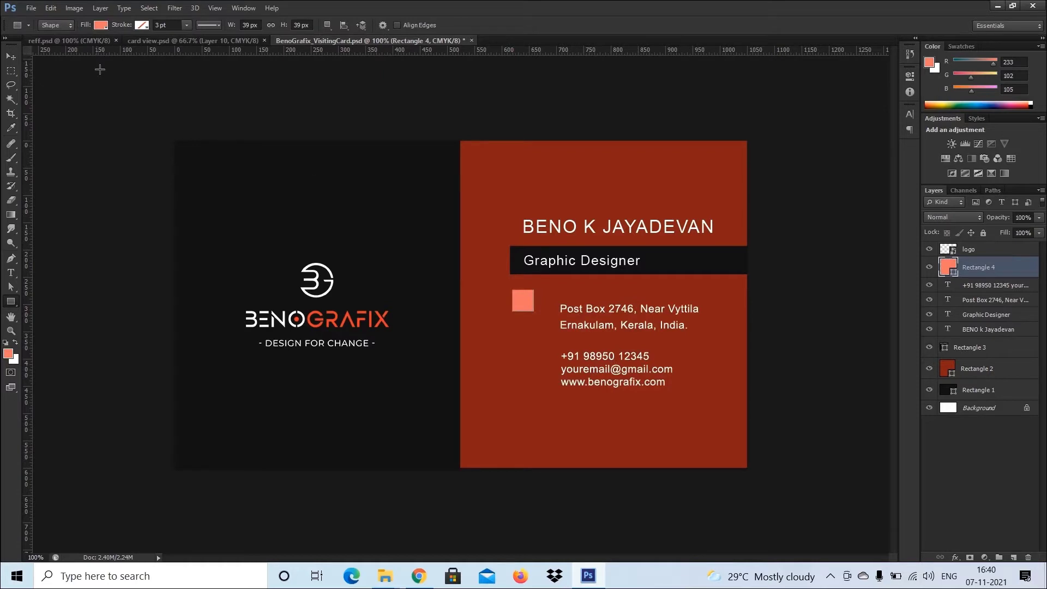
click(11, 57)
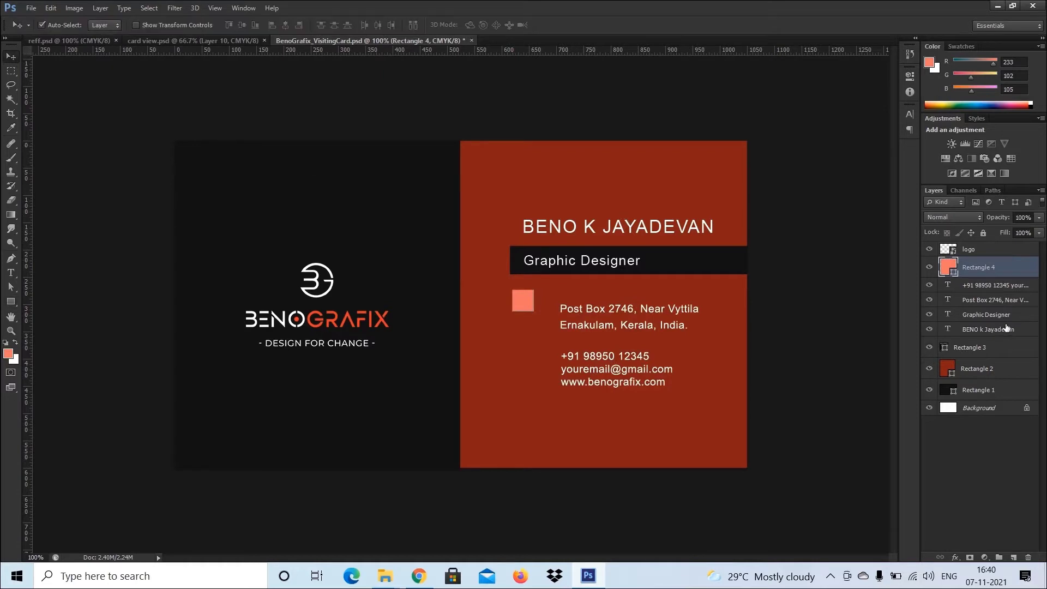
double_click(946, 267)
click(427, 218)
click(465, 283)
Duplicate the icon square three times down the column and move the address text beside the first square
drag(522, 304, 522, 335)
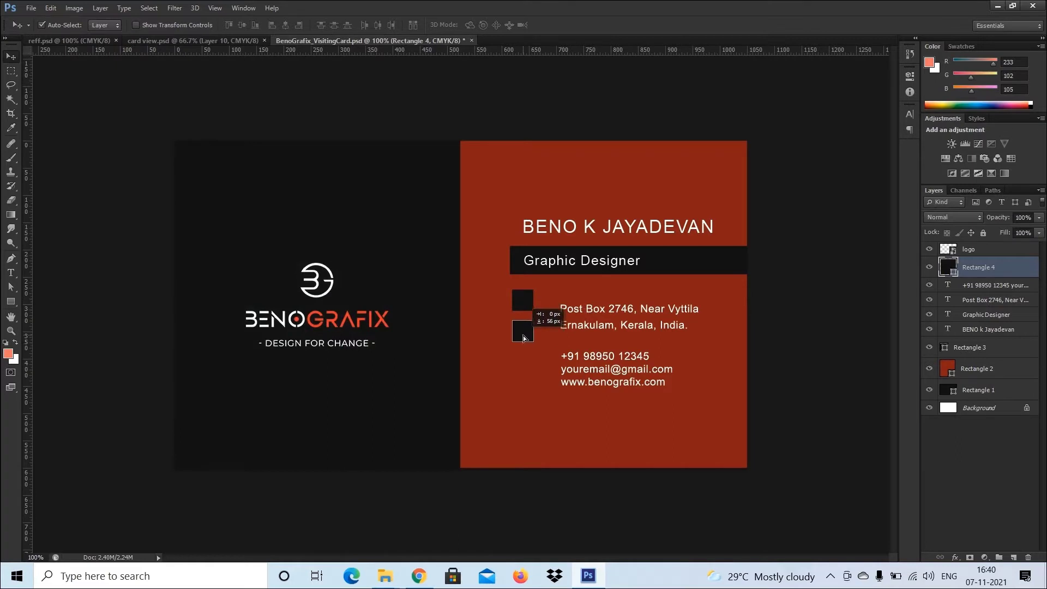
drag(522, 335, 524, 384)
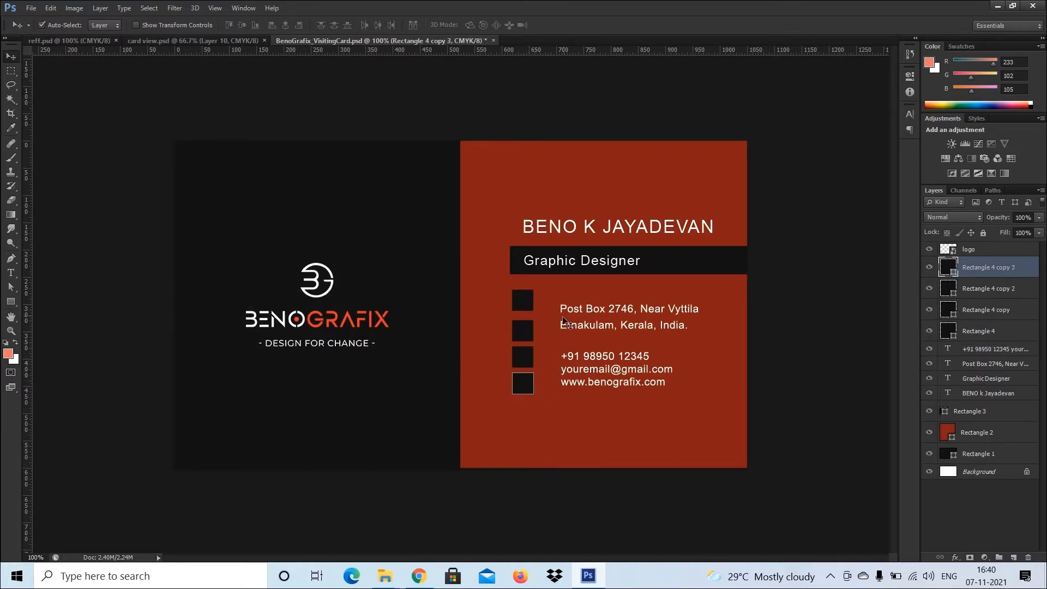
drag(578, 315, 561, 302)
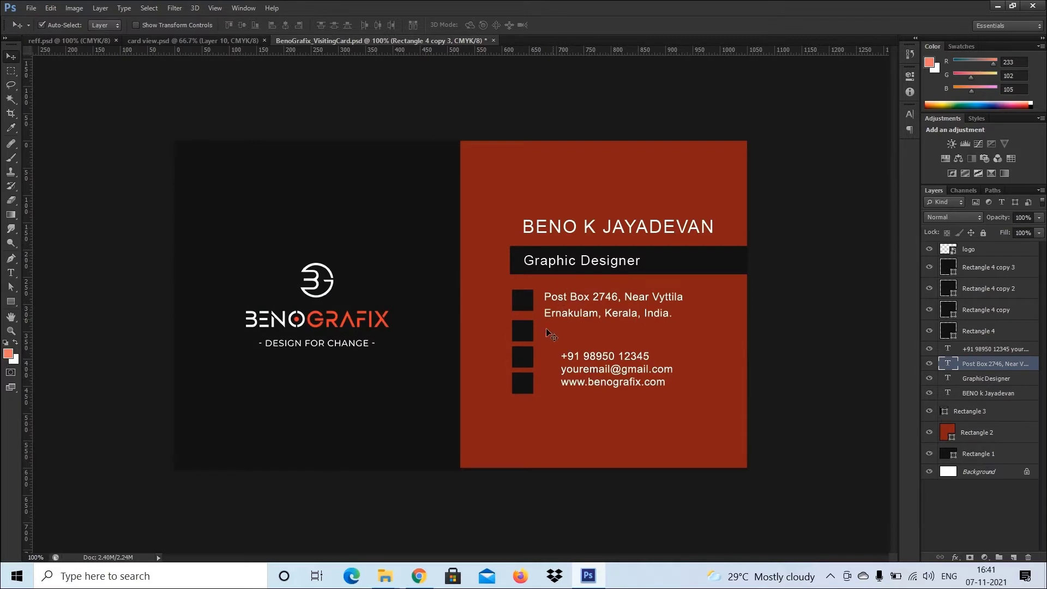
Nudge the lower three icon squares down together by about 20 px
click(531, 337)
shift+click(518, 354)
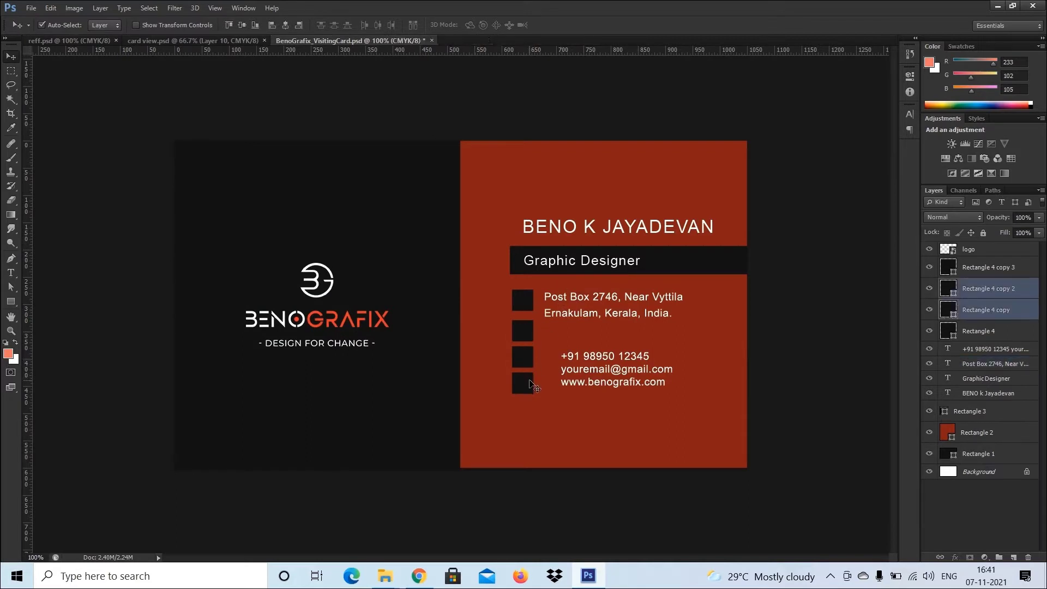
shift+click(523, 383)
key(Down)
key(Down)
key(Down)
key(Down)
key(Down)
key(Down)
key(Down)
key(Down)
key(Down)
key(Down)
key(Down)
key(Down)
key(Down)
key(Down)
key(Down)
key(Down)
key(Down)
key(Down)
key(Down)
key(Down)
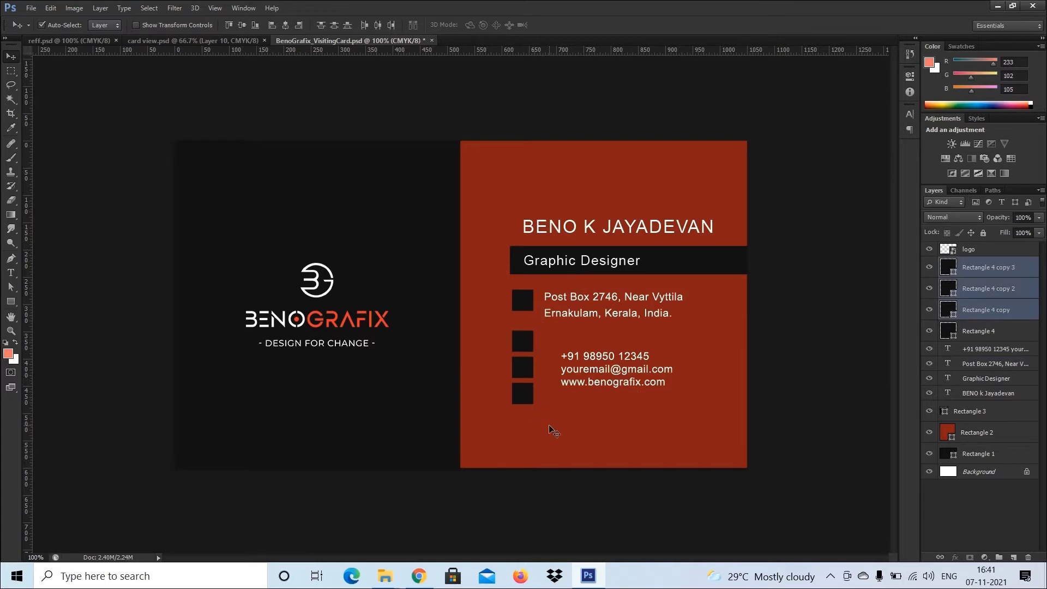
Nudge the bottom icon square down by about 10 px
click(526, 401)
key(Down)
key(Down)
key(Down)
key(Down)
key(Down)
key(Down)
key(Down)
key(Down)
key(Down)
key(Down)
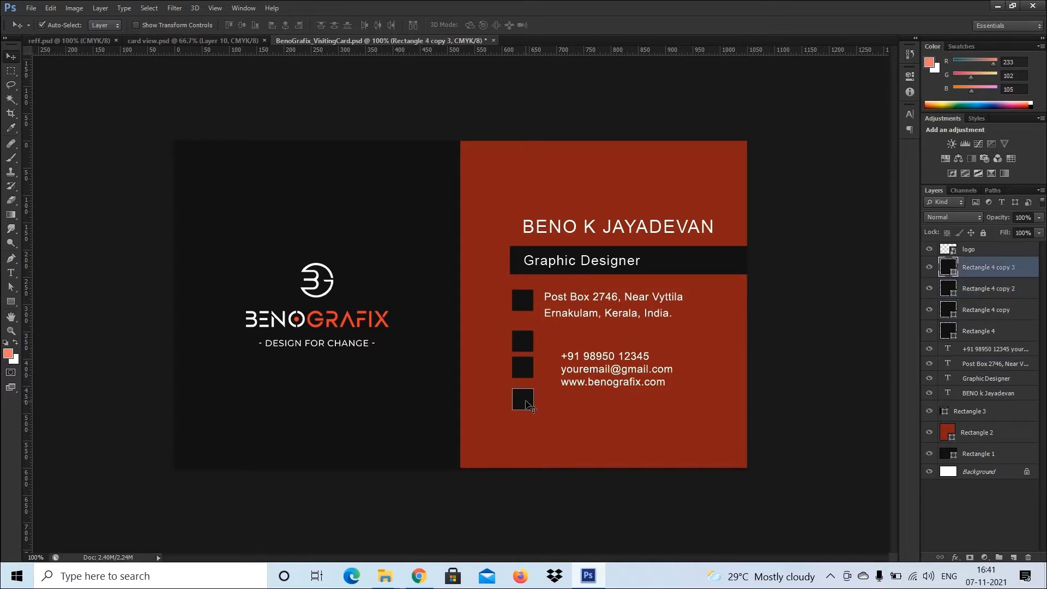
Nudge the lower three icon squares slightly down and distribute them evenly by their vertical centres
click(520, 366)
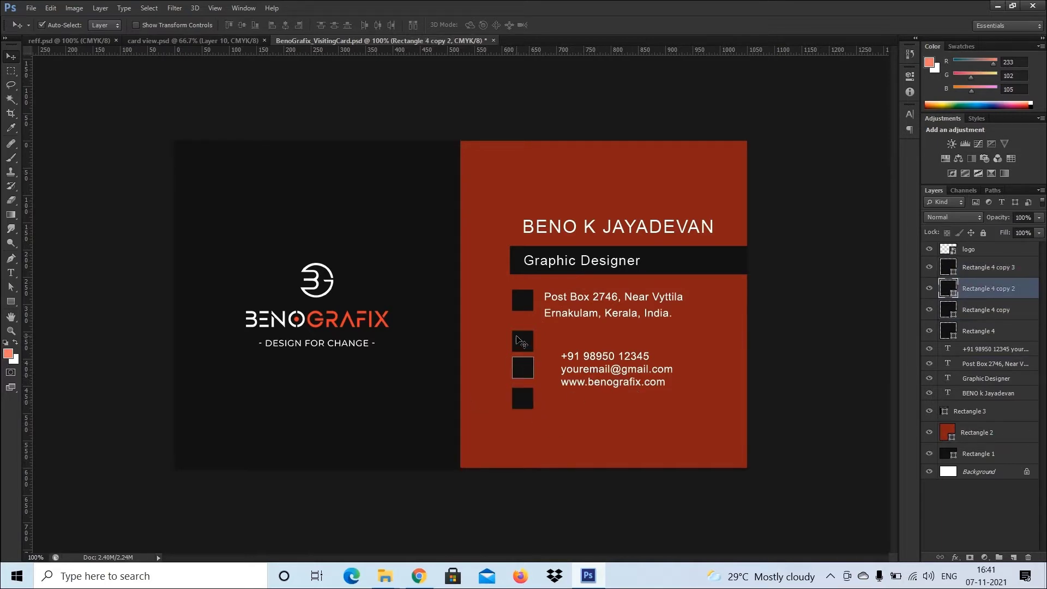
shift+click(521, 343)
shift+click(529, 403)
key(Down)
key(Down)
key(Down)
key(Down)
key(Down)
key(Down)
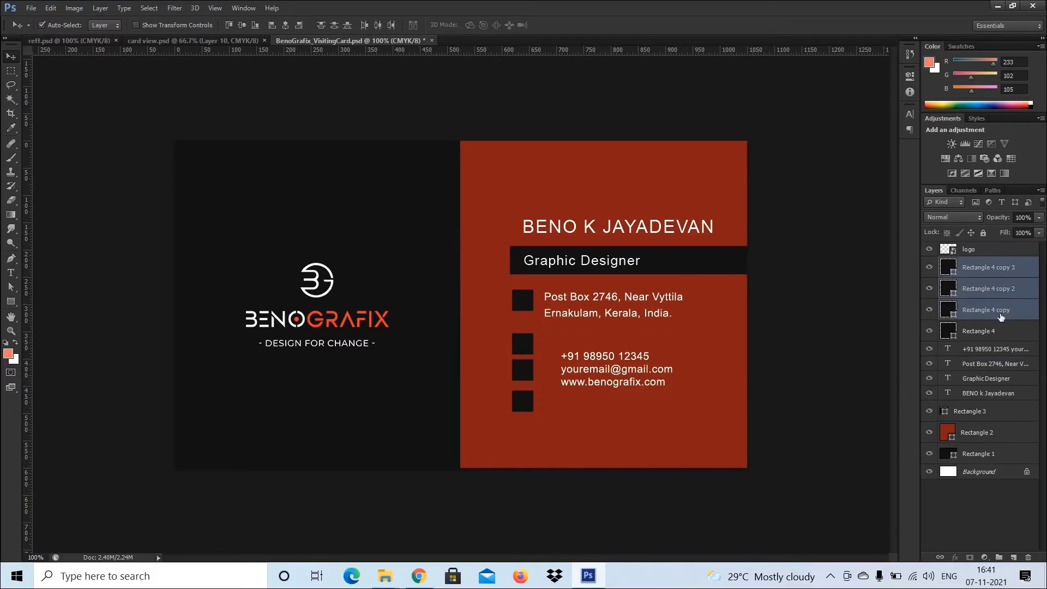
click(335, 26)
key(Down)
key(Down)
key(Down)
key(Down)
key(Up)
key(Up)
key(Up)
key(Up)
click(611, 358)
click(799, 332)
Set the name, address and contact text layers to the Roboto Condensed font in the Light weight
click(631, 362)
shift+click(605, 304)
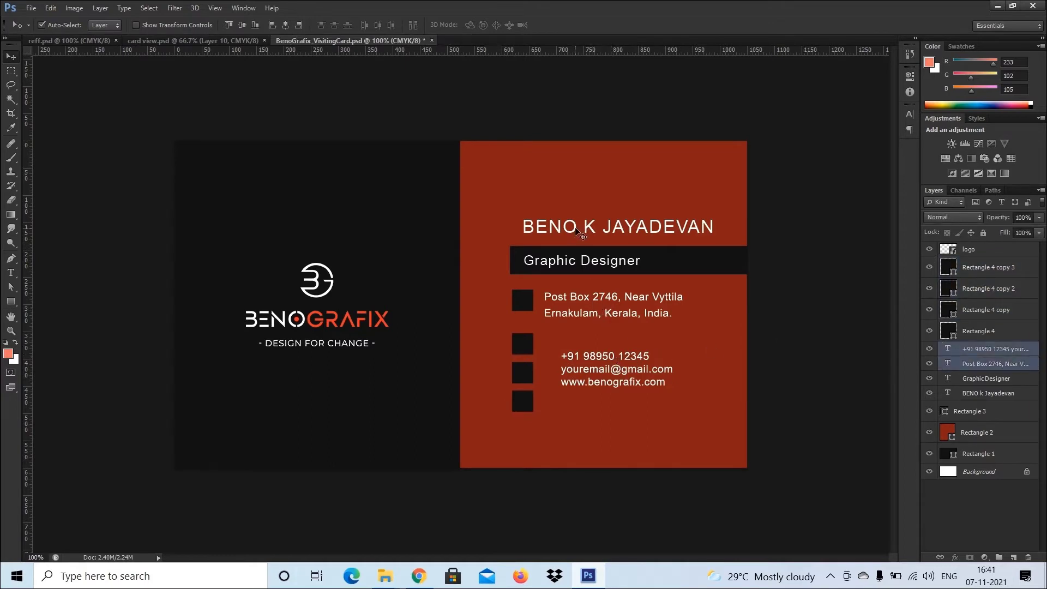
shift+click(577, 230)
click(11, 272)
click(90, 23)
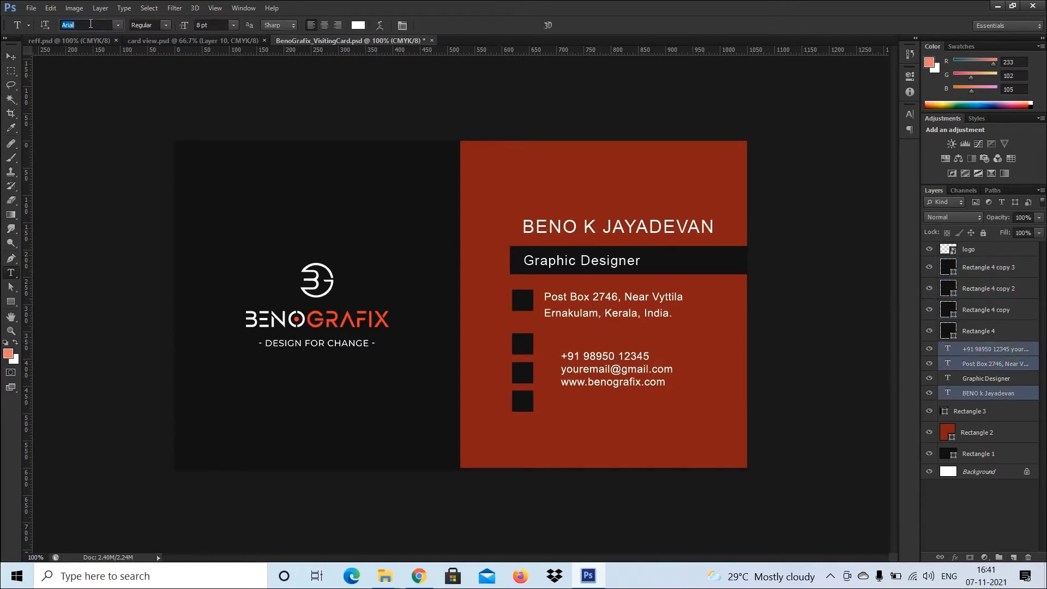
text(Roboto)
key(Return)
click(118, 25)
click(113, 46)
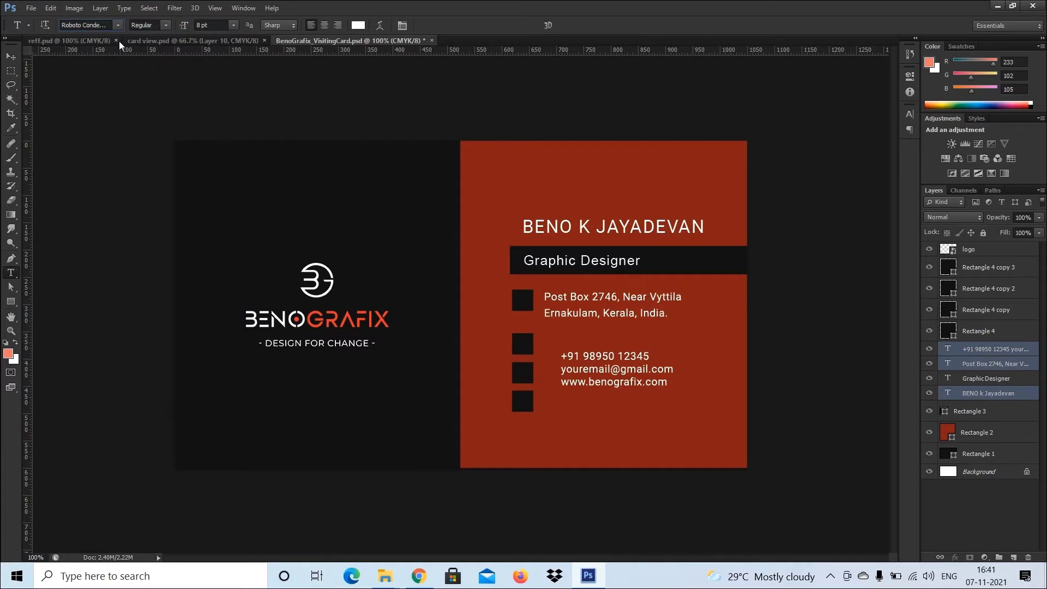
click(163, 25)
click(161, 42)
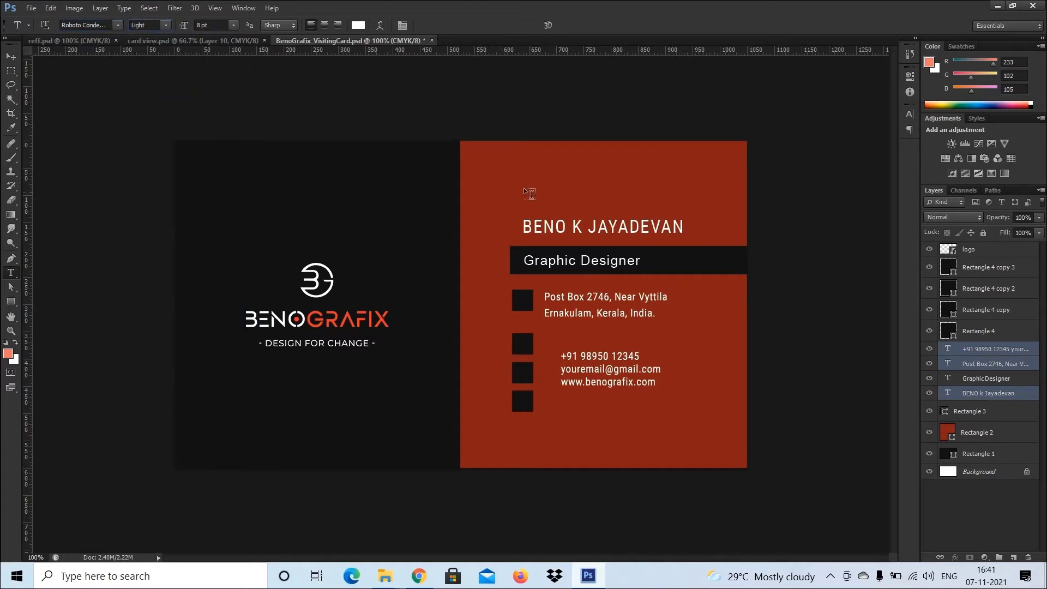
Set only the first name in the name line to the Bold weight
drag(566, 226, 512, 225)
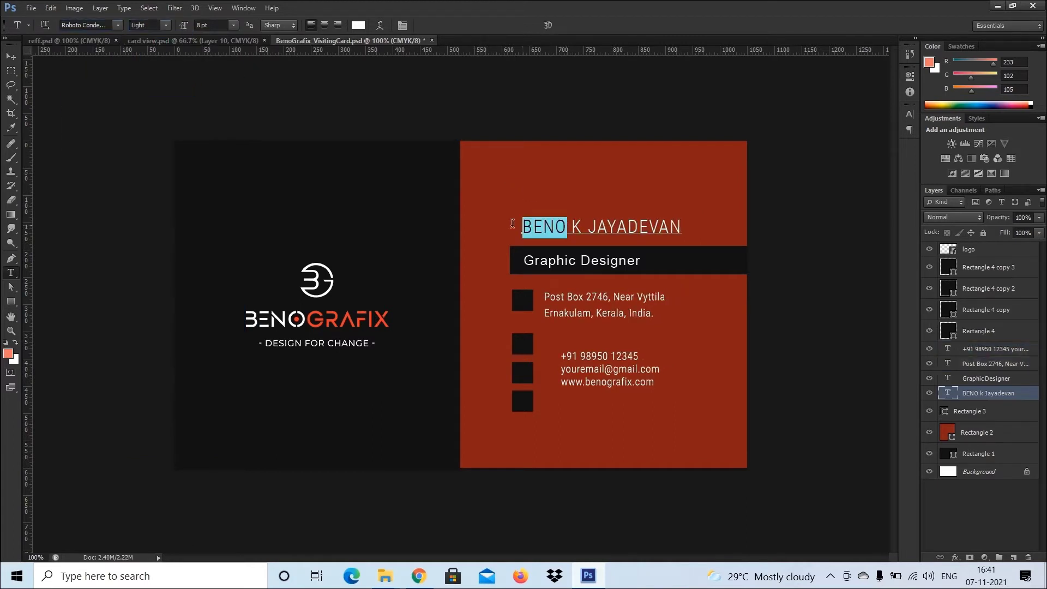
click(162, 25)
click(163, 76)
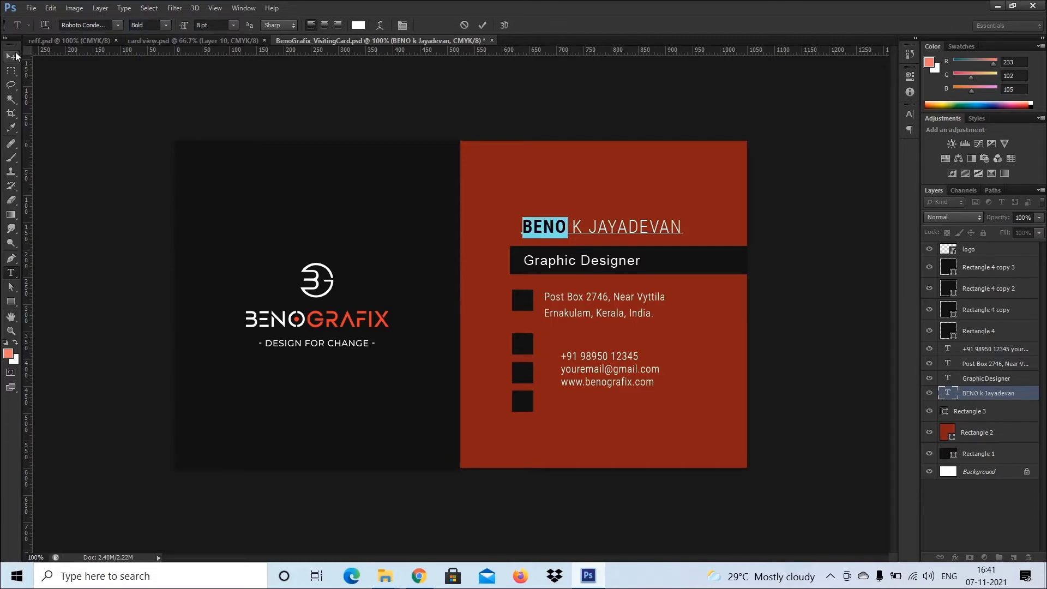
Commit the name edit and set the "Graphic Designer" title line to the Golden Plains script font
key(ctrl+Return)
click(581, 262)
click(11, 272)
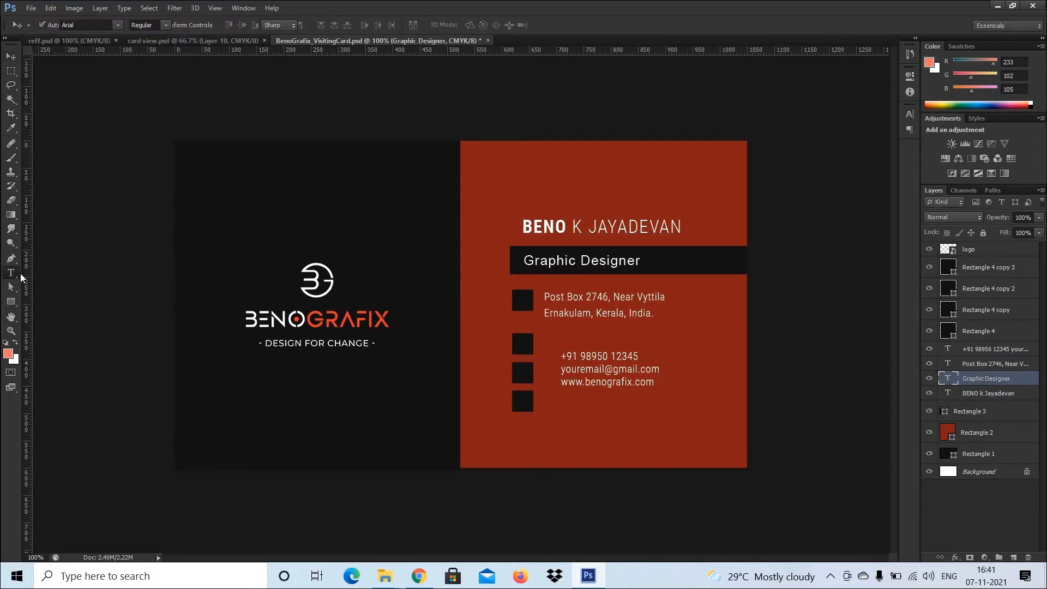
click(88, 26)
text(G)
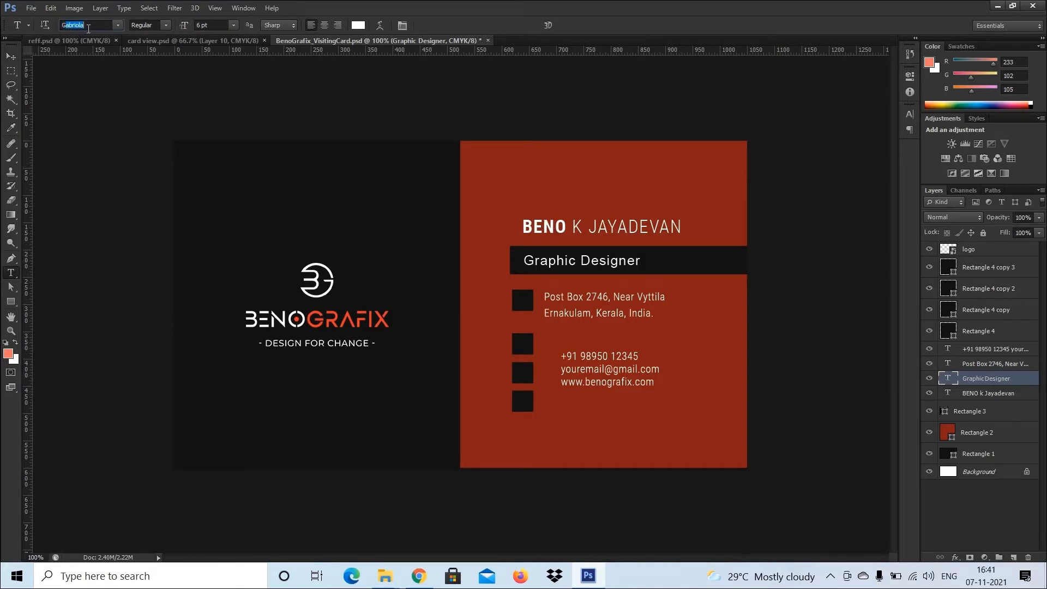
text(o)
key(Return)
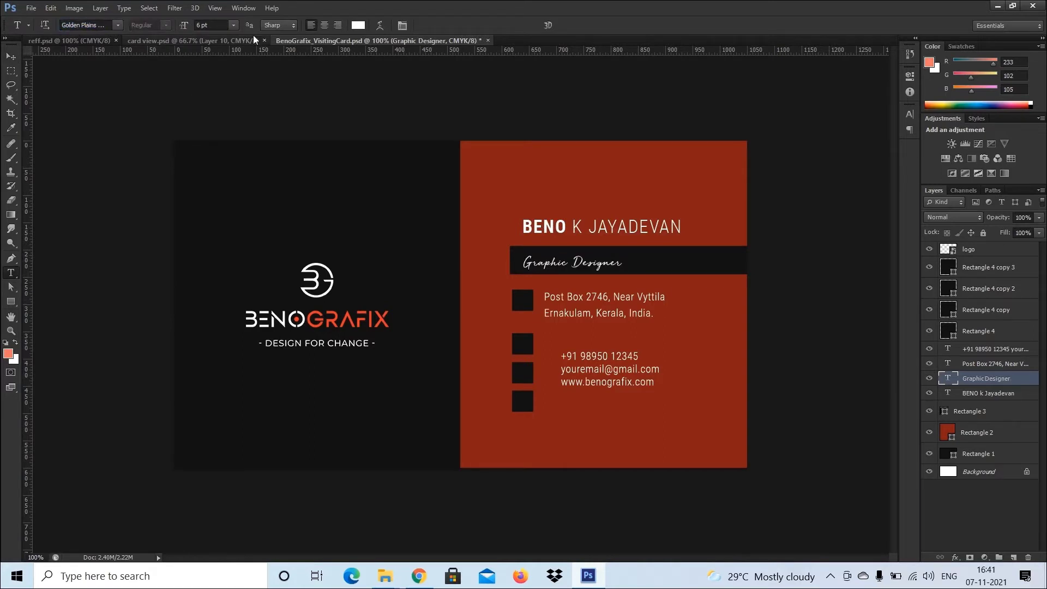
Set the "Graphic Designer" title to 9 pt and colour it salmon pink, dd6e71
click(212, 27)
text(9)
key(Return)
key(i)
click(505, 150)
click(257, 310)
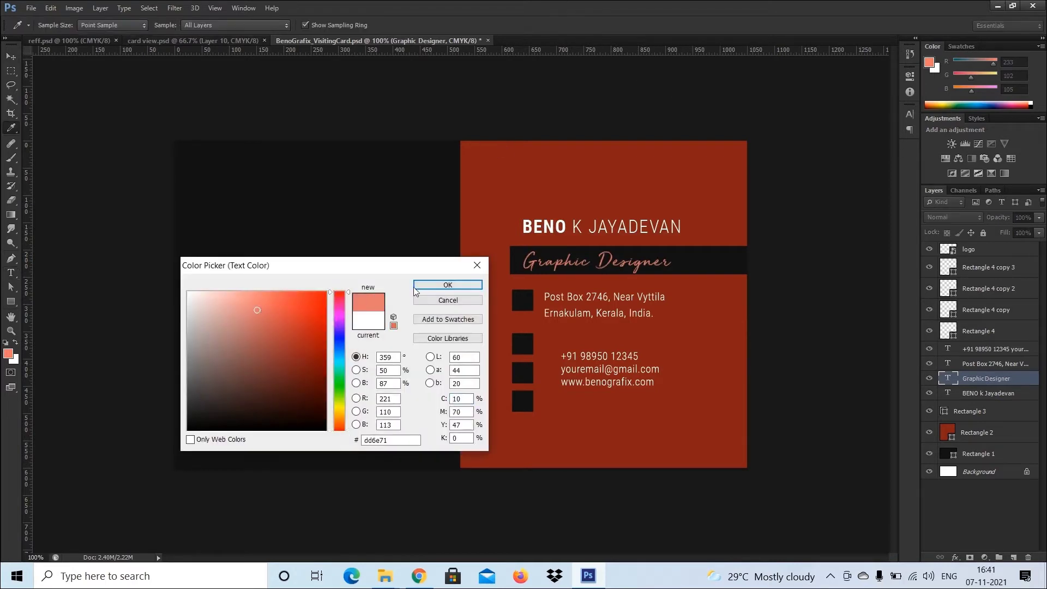
click(447, 284)
key(v)
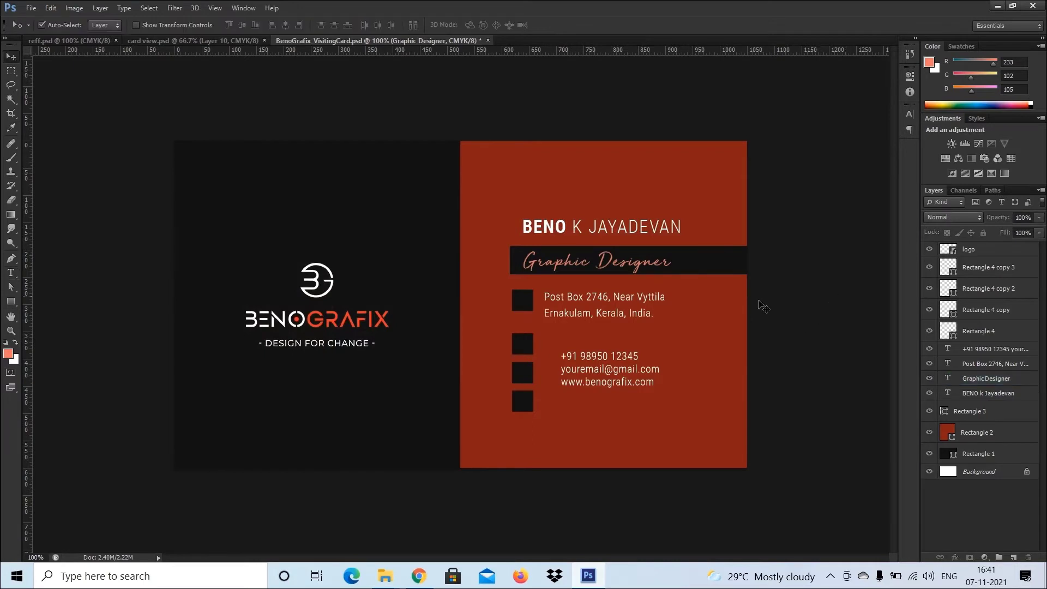
Move the contact text block beside the lower three icon squares and set its leading to 13 pt
click(610, 303)
drag(606, 360, 591, 345)
click(11, 273)
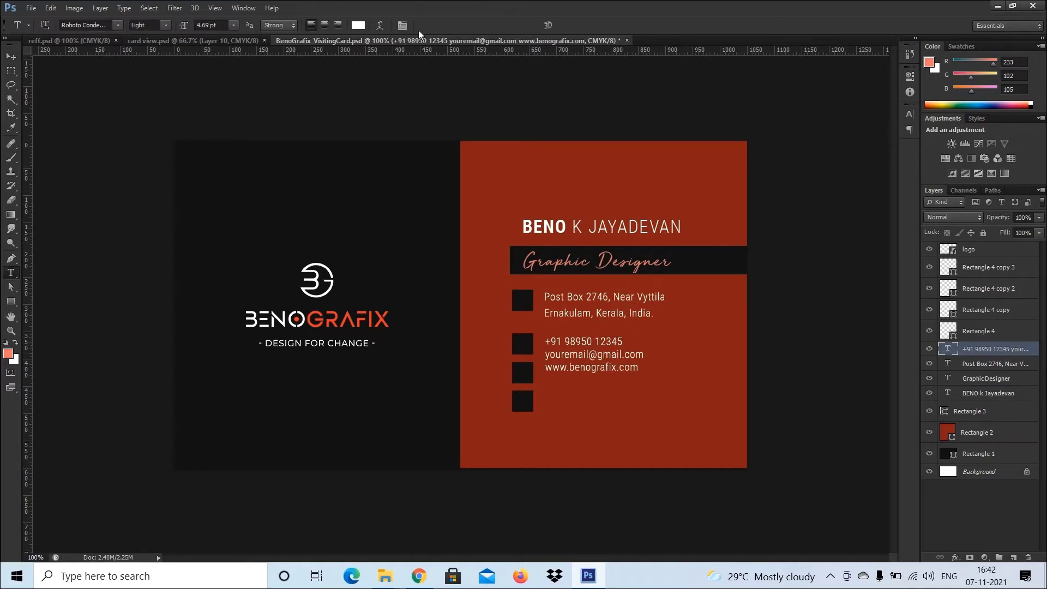
click(403, 26)
click(850, 150)
click(868, 137)
text(13)
key(Return)
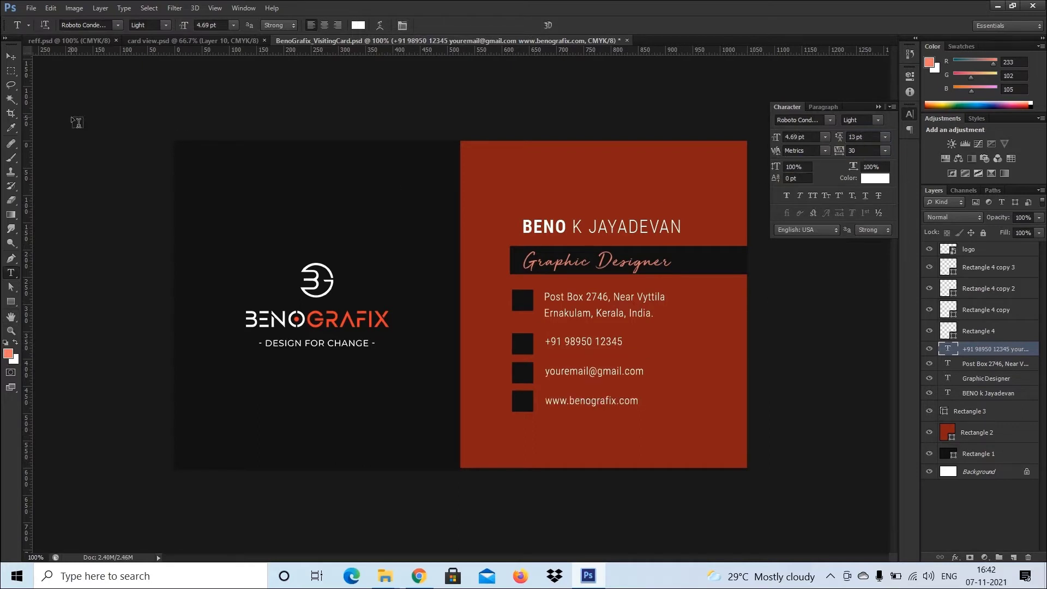
Nudge the contact text block slightly down against the icon squares
click(10, 56)
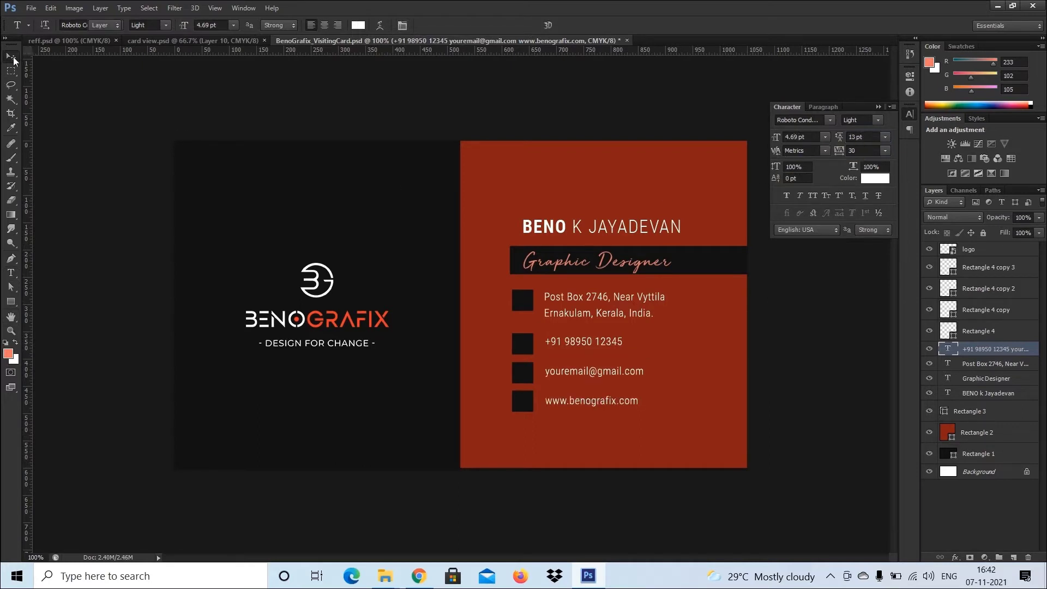
click(617, 323)
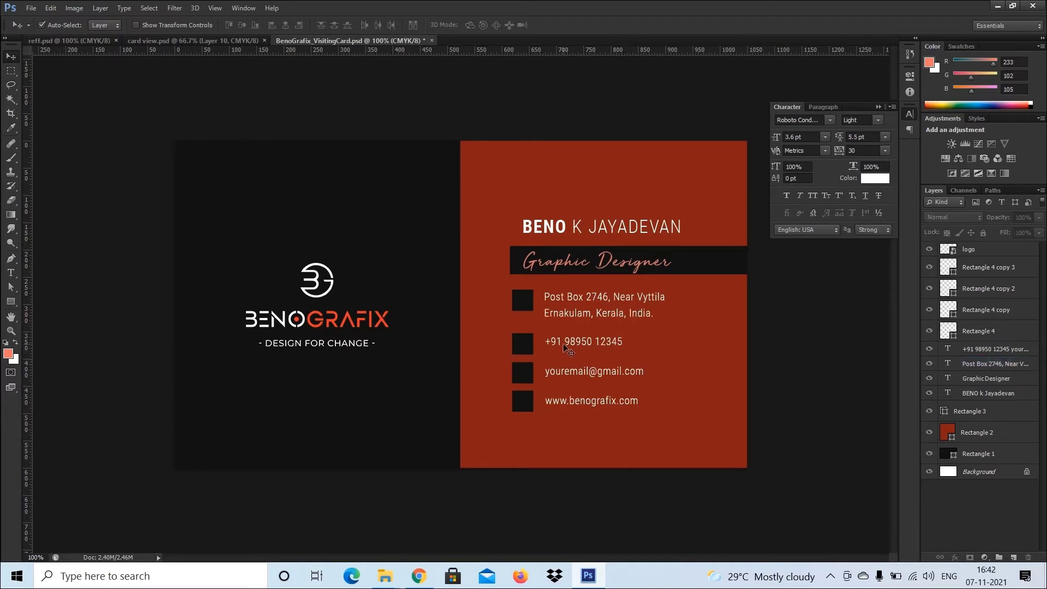
click(586, 340)
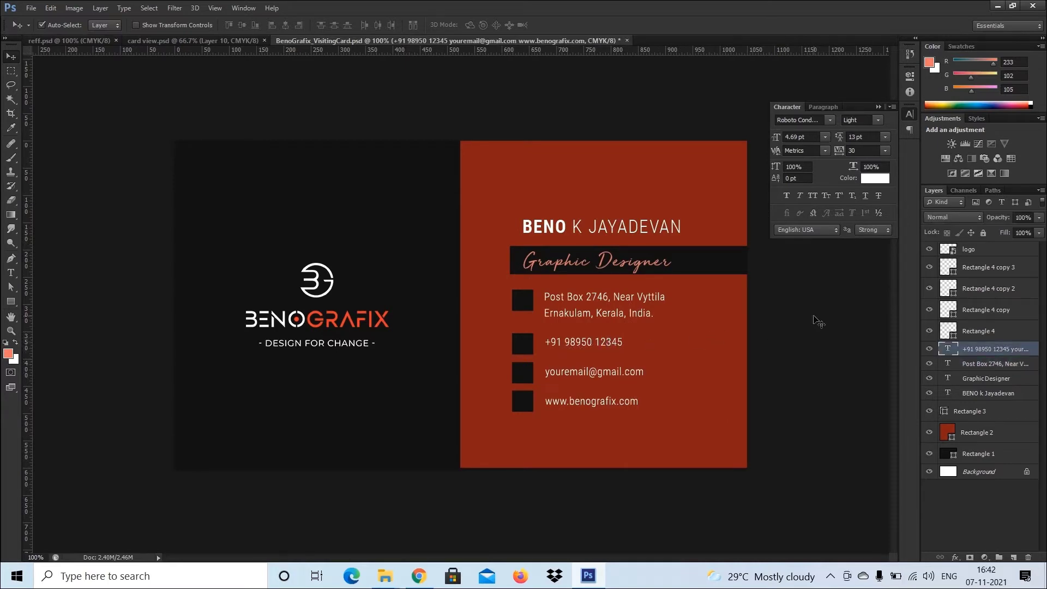
click(816, 322)
Nudge the name line slightly to the left and set its font size to 8.5 pt
click(645, 266)
click(651, 228)
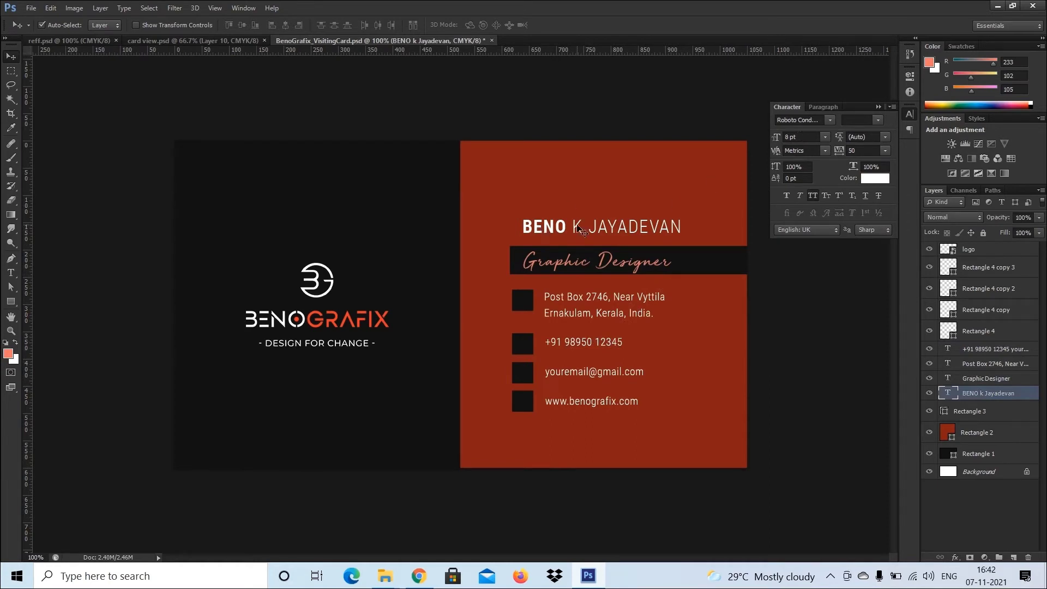
key(Left)
key(Left)
key(Left)
key(Left)
key(Left)
key(Left)
key(Left)
key(Left)
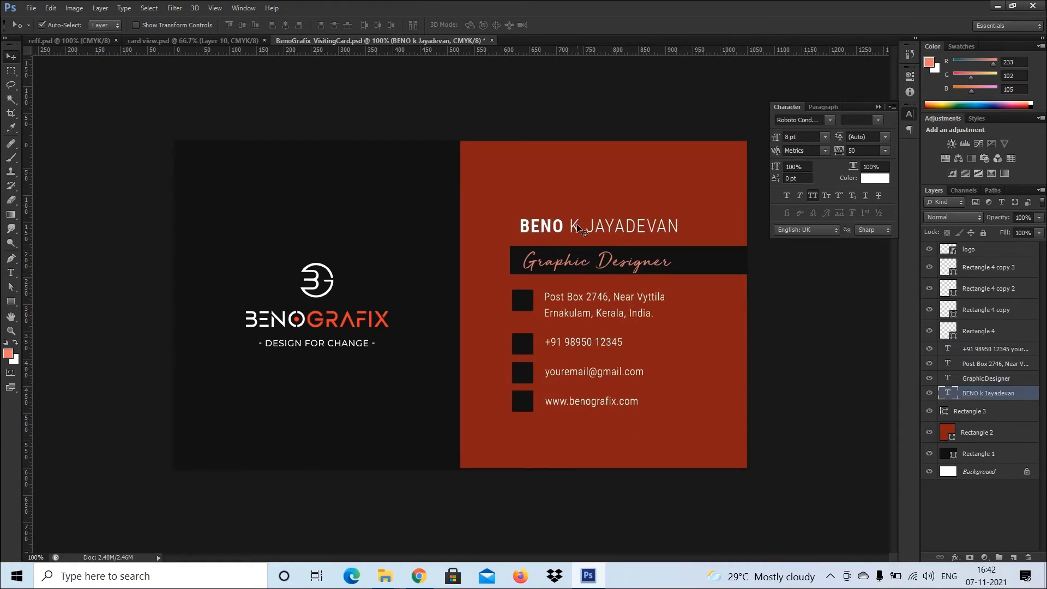
click(797, 137)
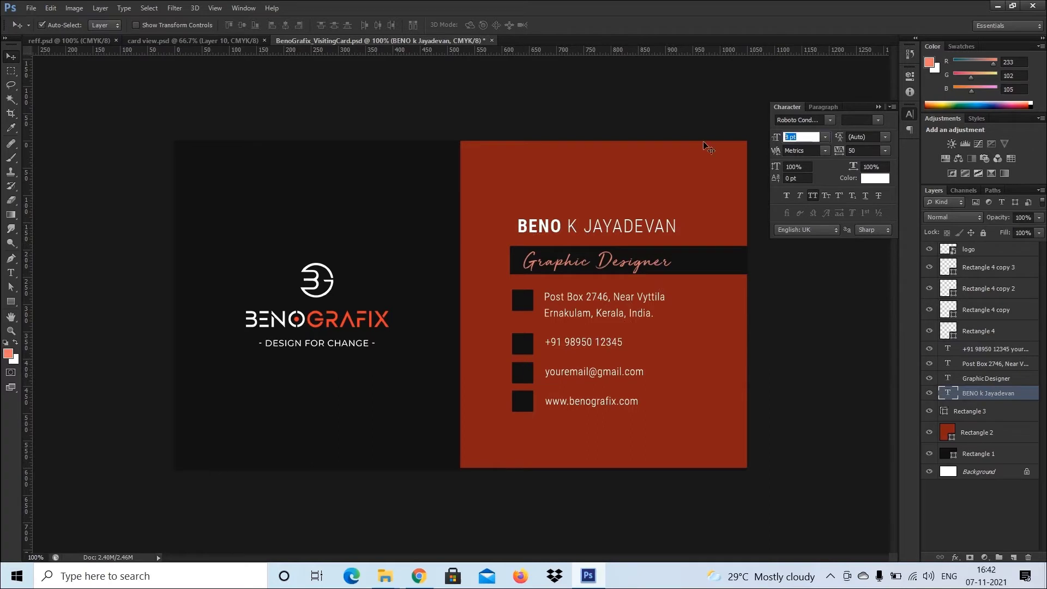
text(8.5)
key(Return)
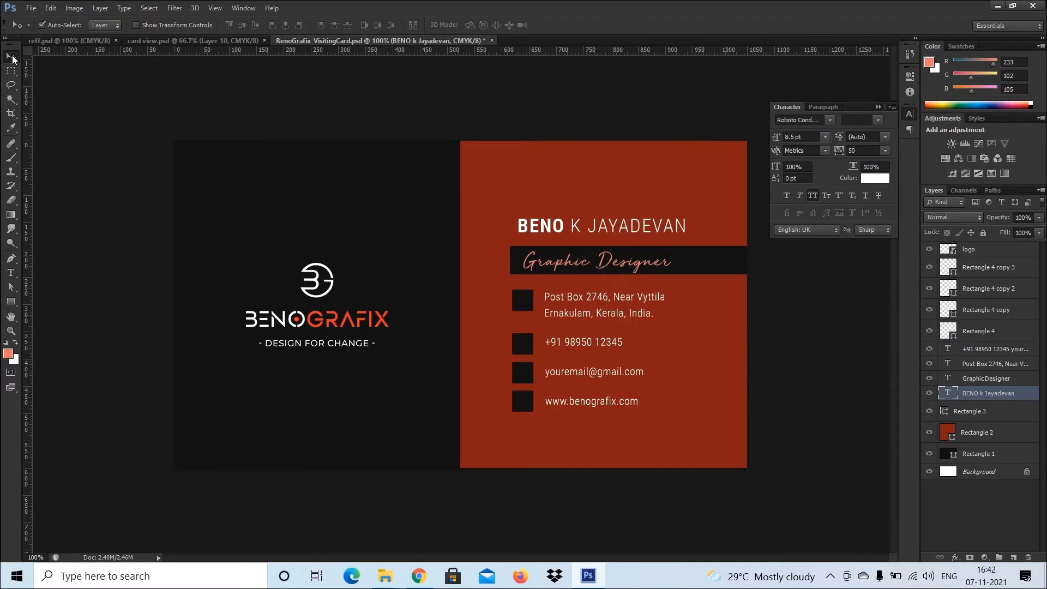
Nudge the name line left to the title bar's left edge and about 3 px up
key(Left)
key(Left)
key(Left)
key(Left)
key(Left)
key(Left)
key(Left)
key(Left)
key(Left)
key(Left)
key(Left)
key(Left)
key(Left)
key(Up)
key(Up)
key(Up)
Align the title bar and the four icon squares by their left edges and nudge them slightly up
click(735, 295)
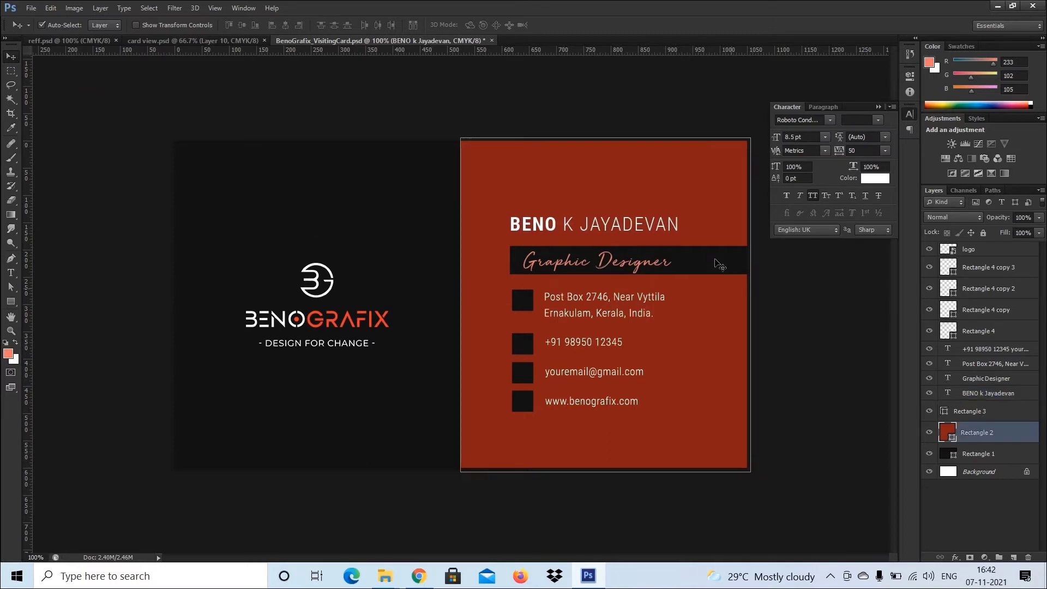
click(720, 263)
shift+click(525, 305)
shift+click(526, 349)
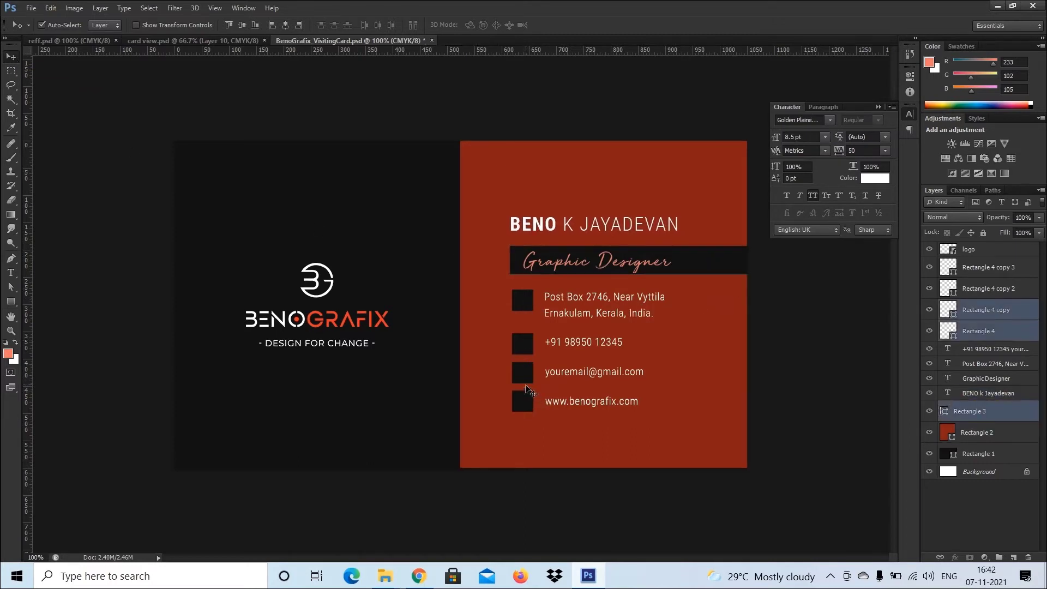
shift+click(526, 384)
shift+click(528, 403)
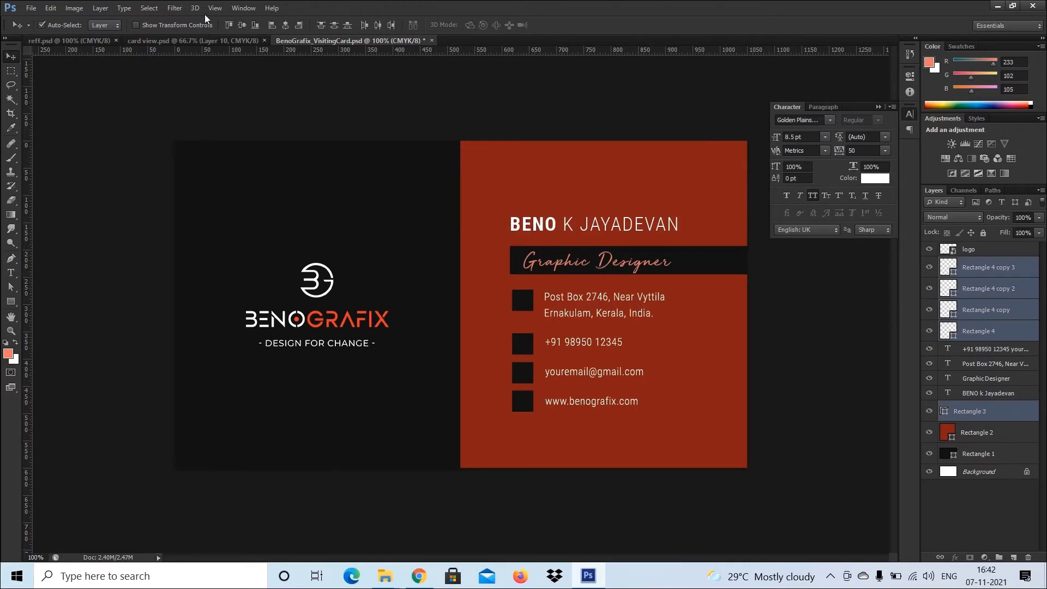
click(272, 26)
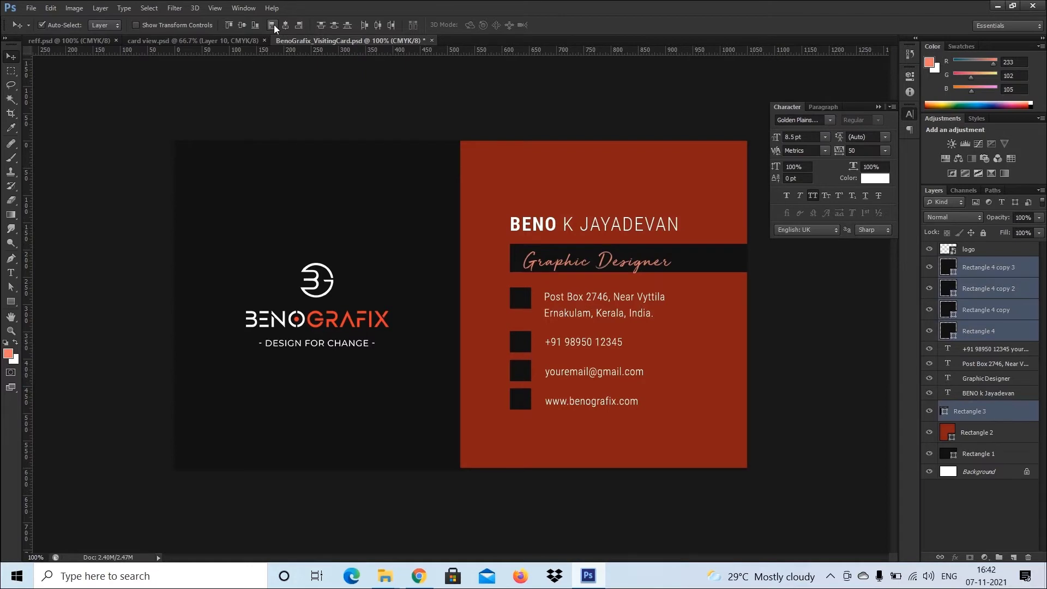
Align the name line by its left edge with the title bar and icon squares
shift+click(527, 230)
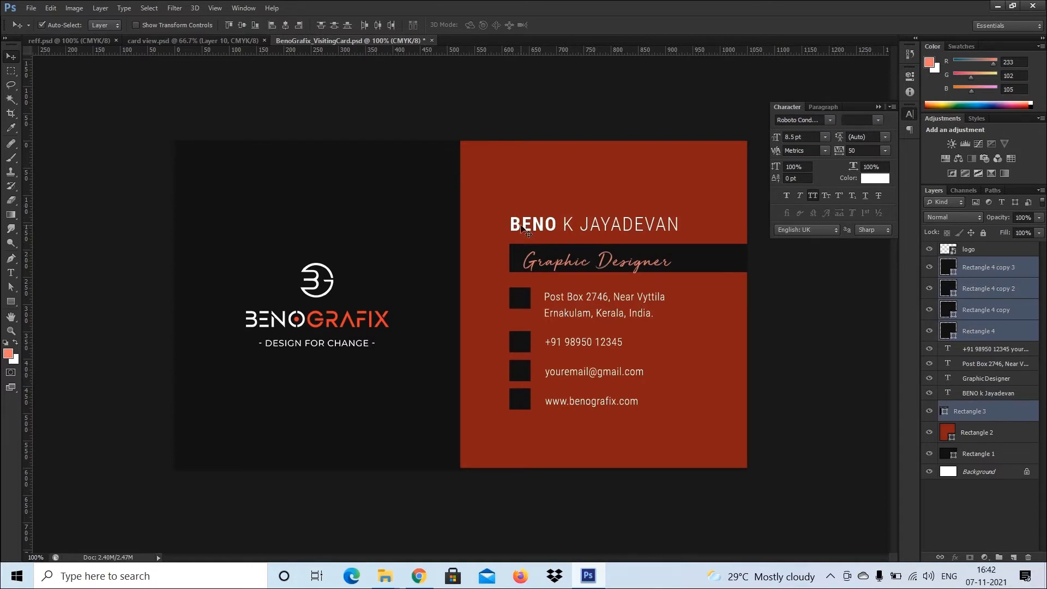
click(276, 27)
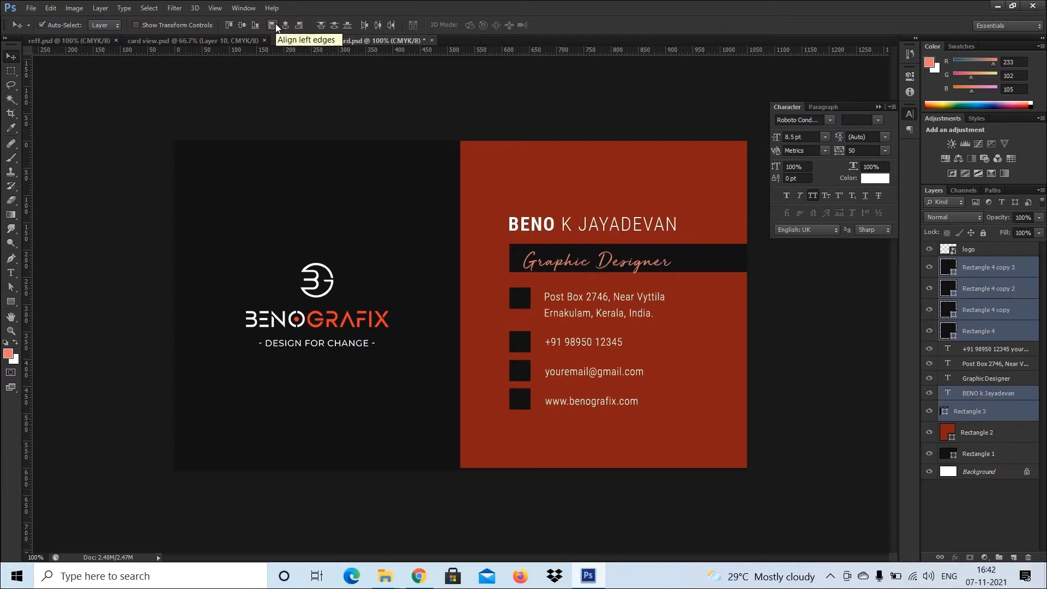
click(816, 364)
Nudge the contact text block slightly up to match the icon squares and save the document
click(633, 401)
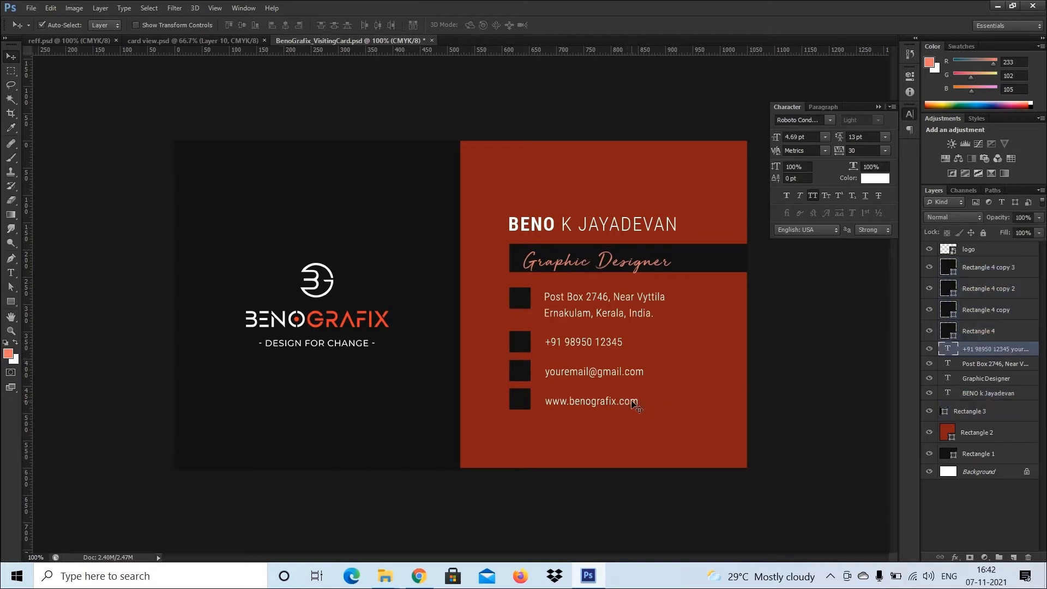
key(Up)
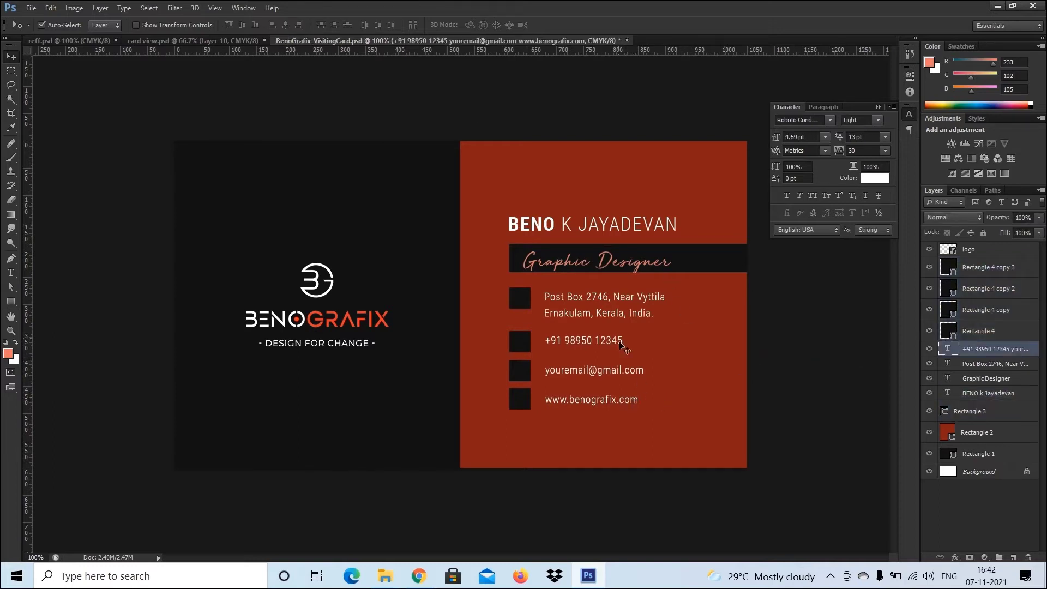
click(579, 303)
click(829, 311)
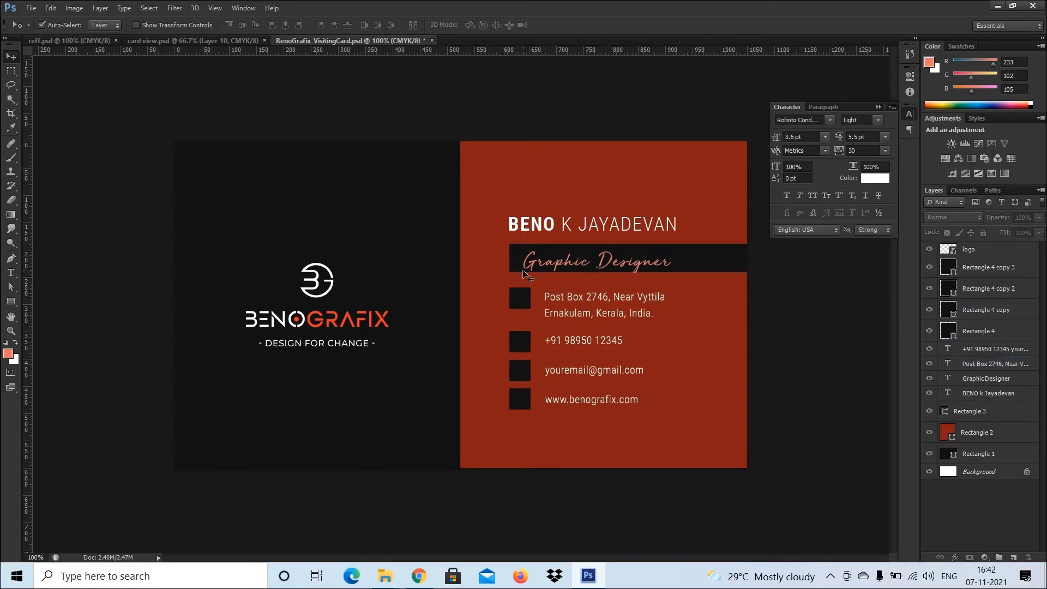
key(ctrl+s)
Copy the loc, mob, mail and www icons from reff.psd into the business card, placing the location icon over the uppermost square
click(84, 41)
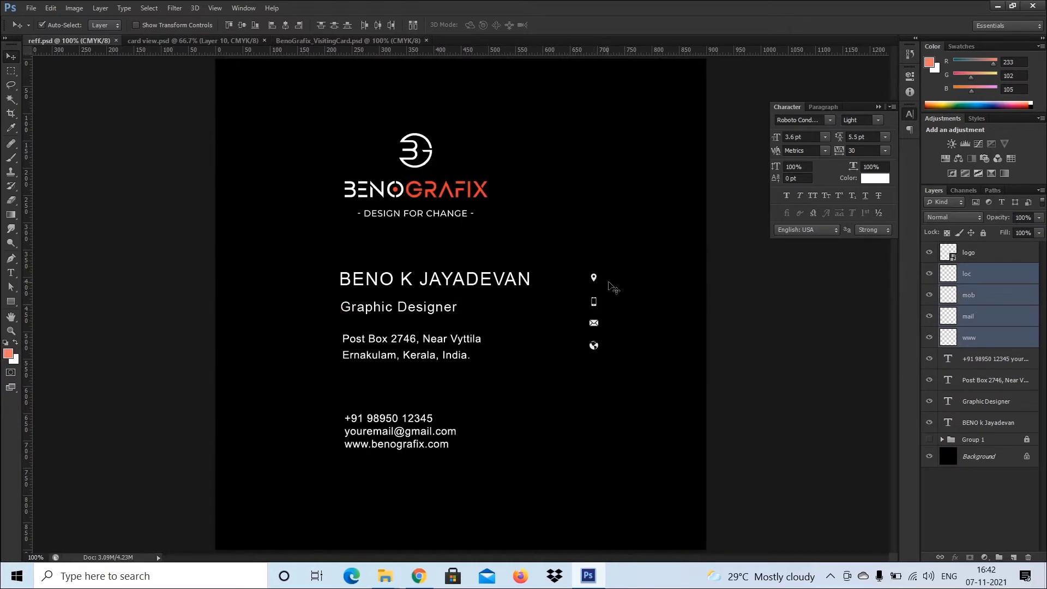
drag(593, 278, 508, 314)
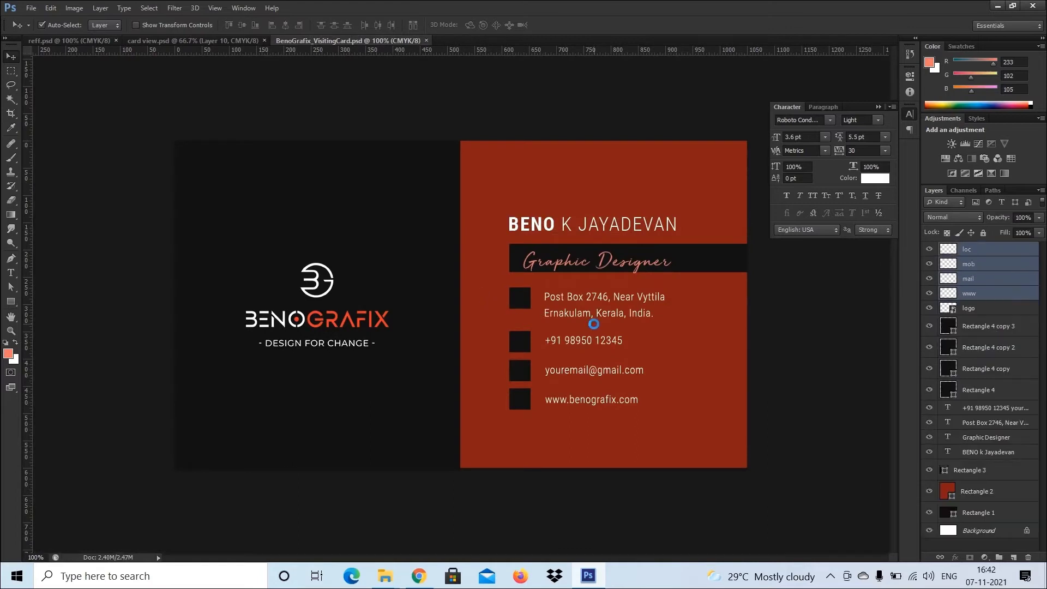
key(shift+Right)
key(shift+Right)
key(shift+Right)
key(shift+Up)
key(Down)
key(Down)
key(Down)
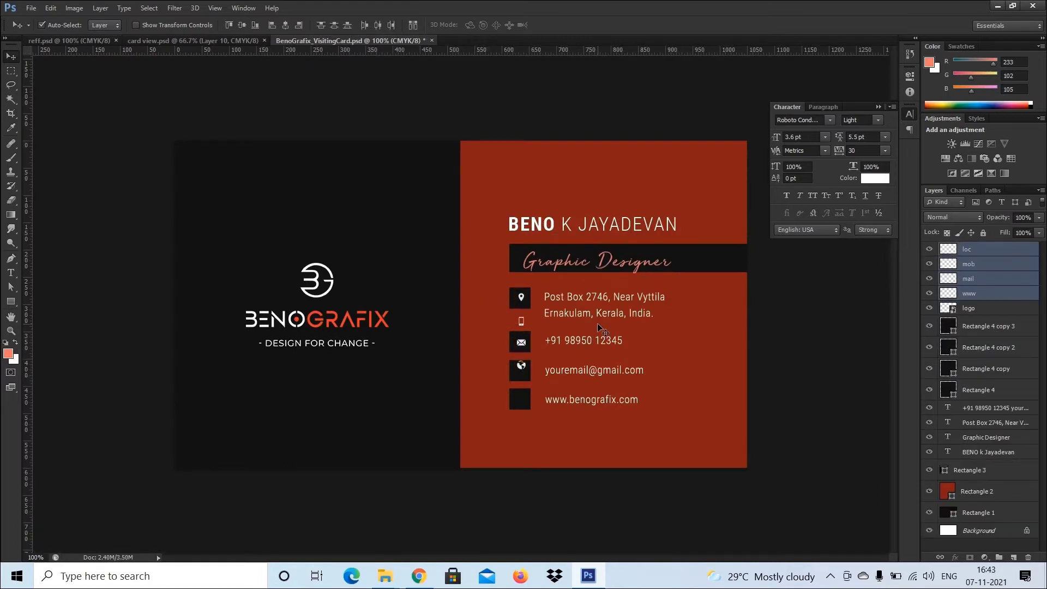
key(Down)
key(Down)
Move the globe, mail and phone icons onto the squares beside the website, e-mail and phone lines
key(z)
click(599, 327)
click(10, 56)
click(296, 217)
drag(534, 248, 487, 162)
click(522, 480)
drag(496, 312, 501, 374)
drag(334, 260, 334, 314)
drag(329, 203, 328, 259)
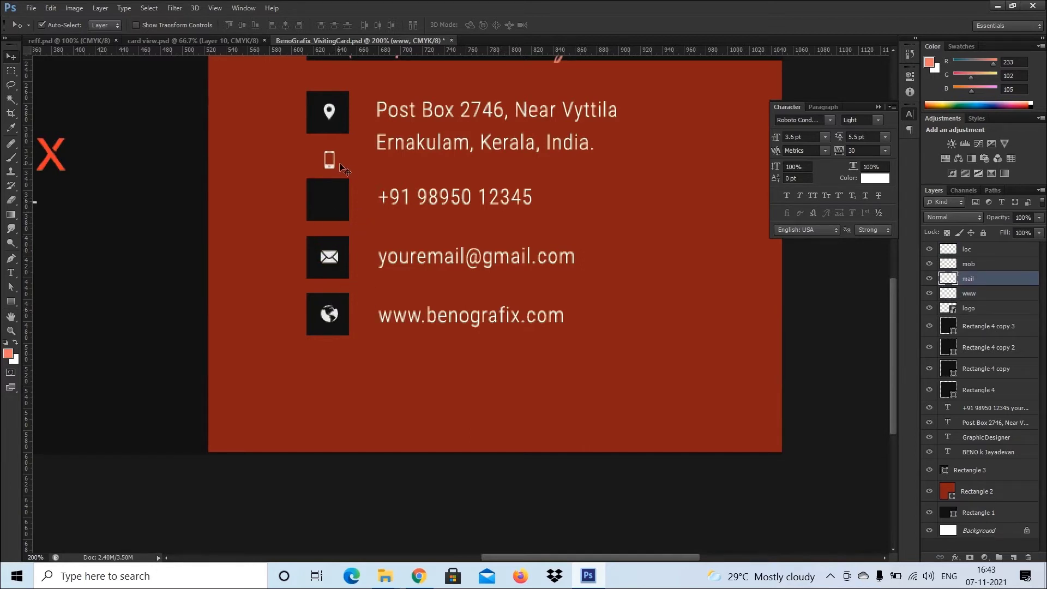
click(330, 168)
drag(329, 202, 328, 204)
Centre the location icon and the phone icon within their respective black squares
drag(443, 238, 446, 260)
click(386, 244)
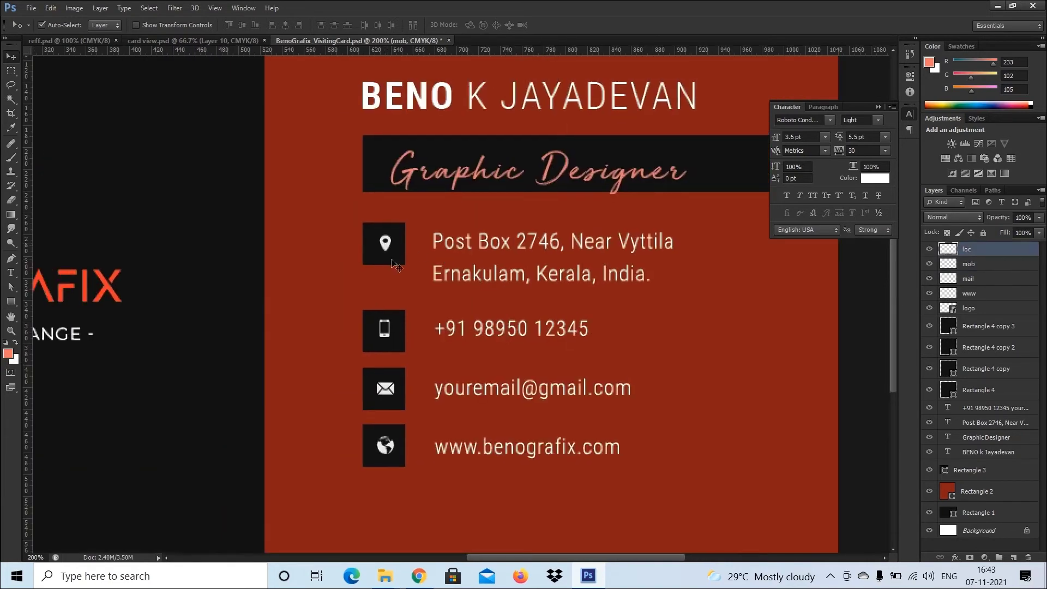
shift+click(402, 260)
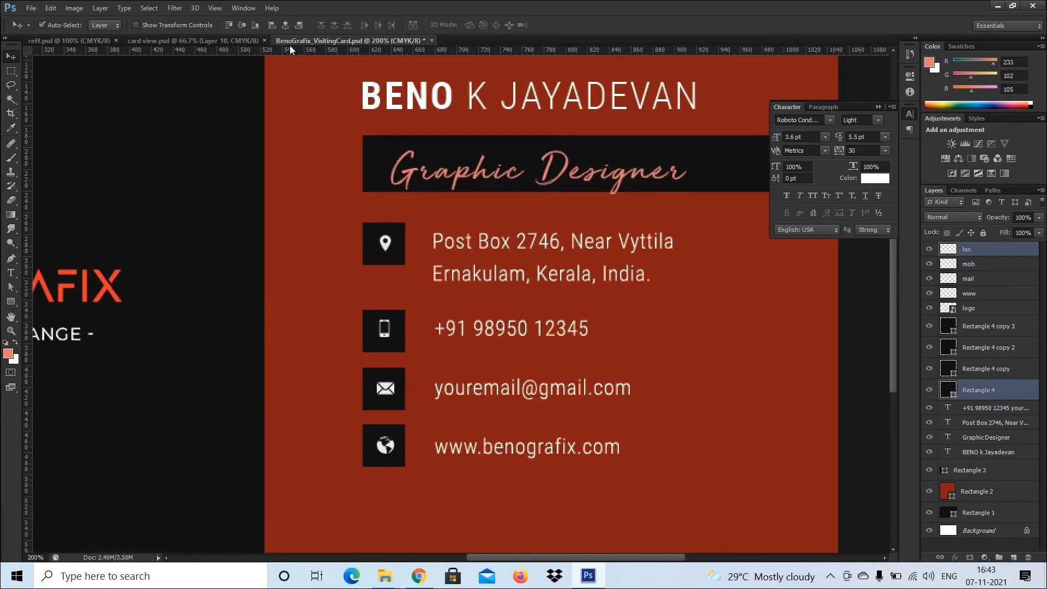
click(243, 25)
click(386, 334)
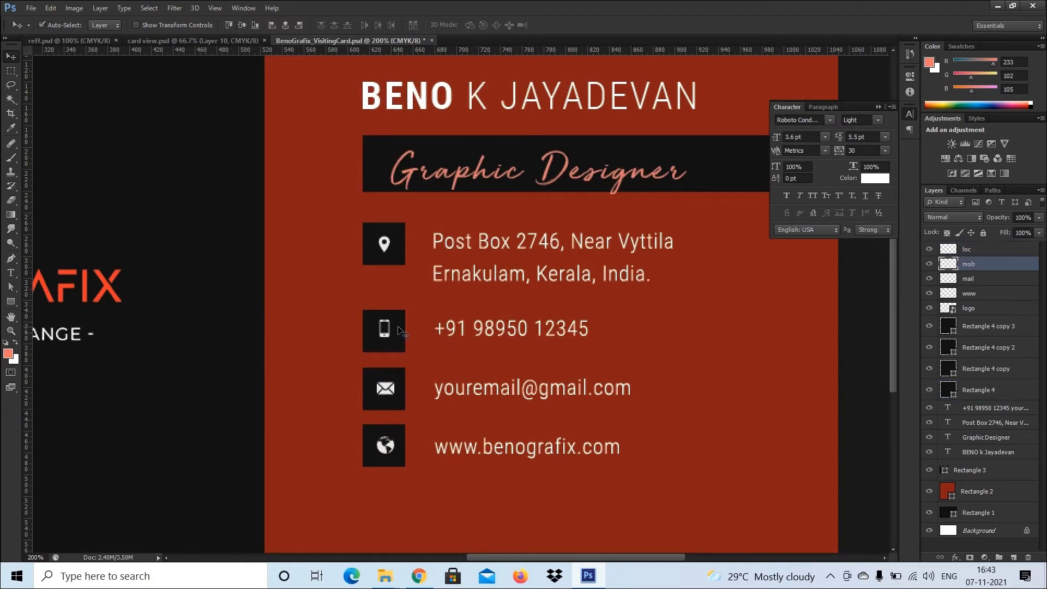
shift+click(402, 334)
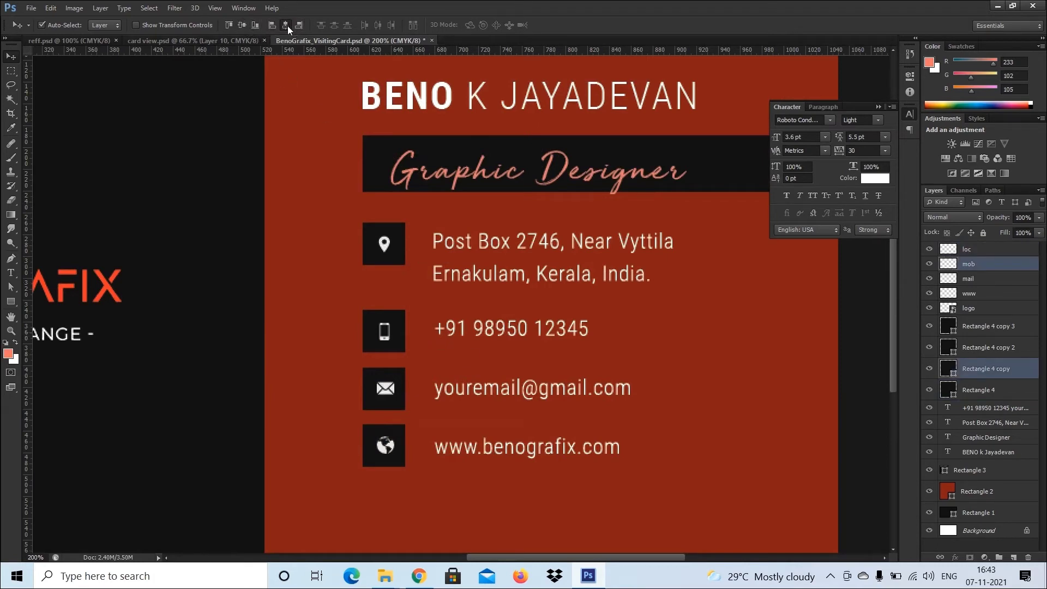
Centre the mail icon and the globe icon within their respective black squares
drag(543, 393, 541, 292)
click(390, 289)
shift+click(398, 301)
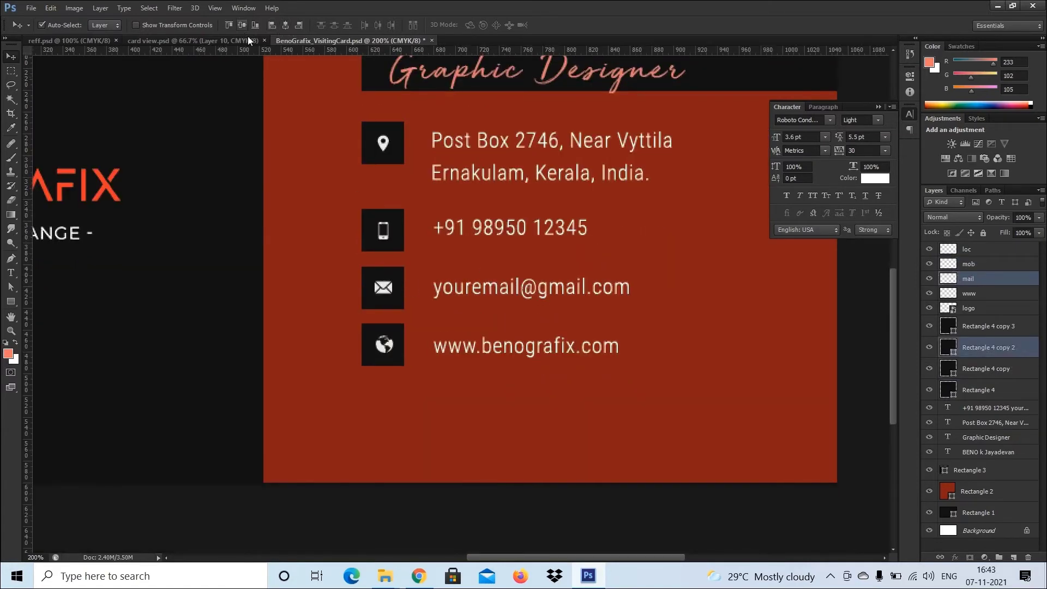
click(383, 347)
shift+click(398, 333)
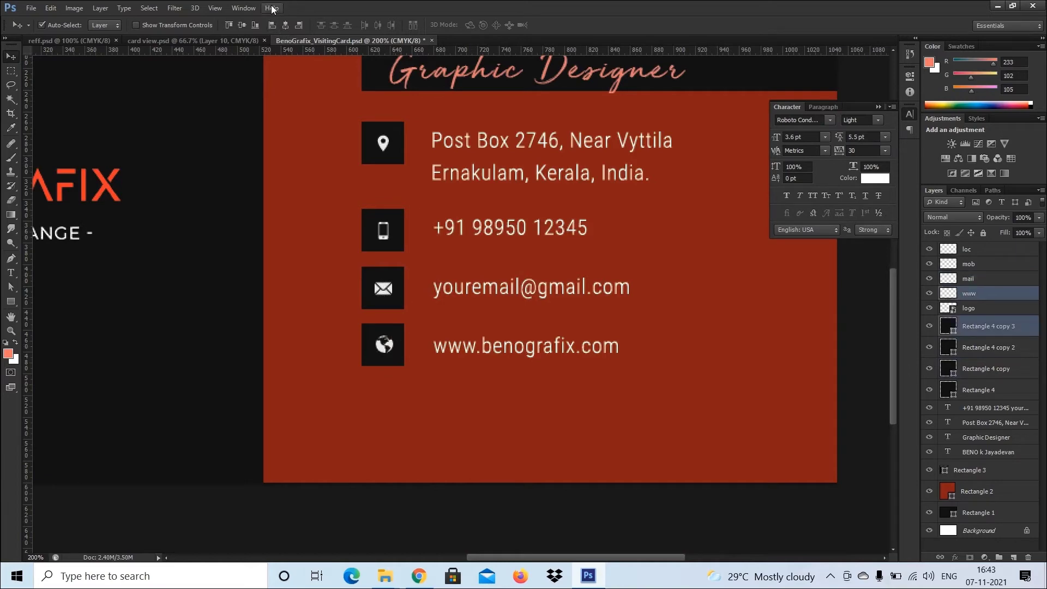
click(245, 26)
key(ctrl+minus)
key(ctrl+minus)
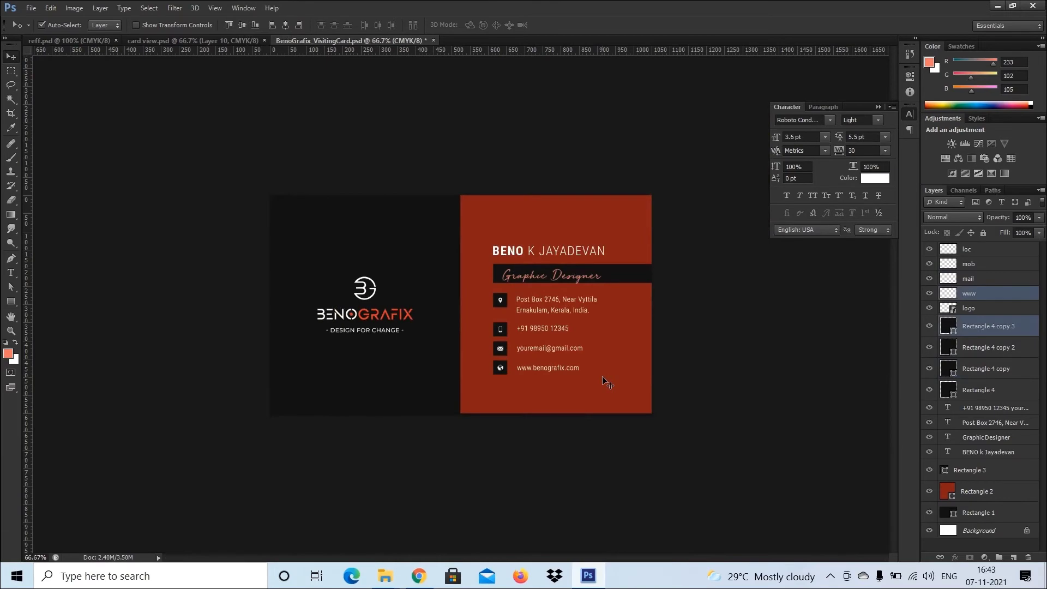
key(z)
click(566, 368)
click(566, 368)
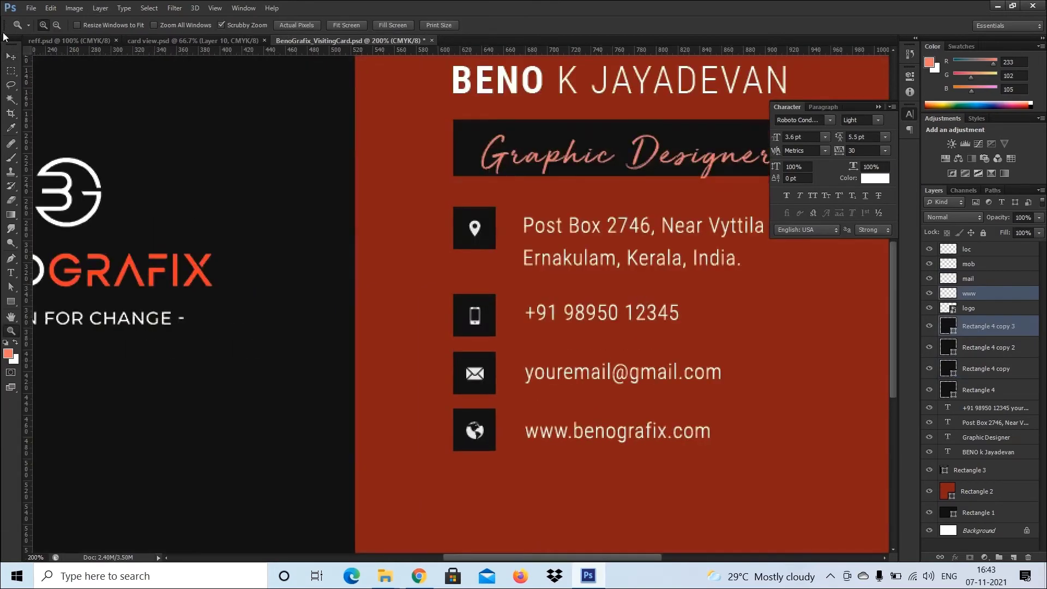
Nudge the "Graphic Designer" text up slightly to centre it within the black title bar
click(9, 56)
click(532, 164)
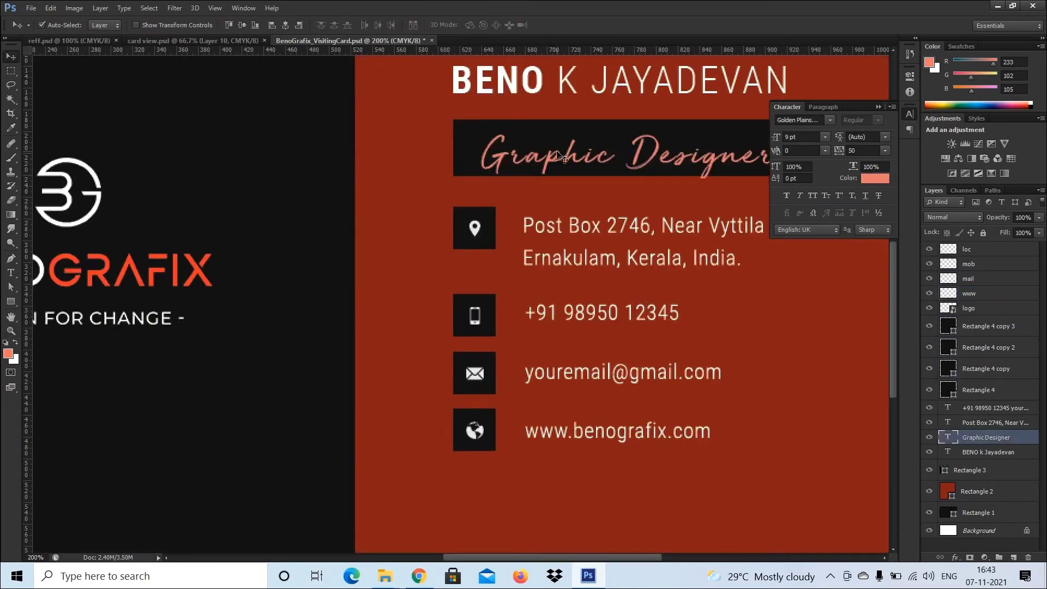
key(Up)
key(Up)
key(Up)
key(Down)
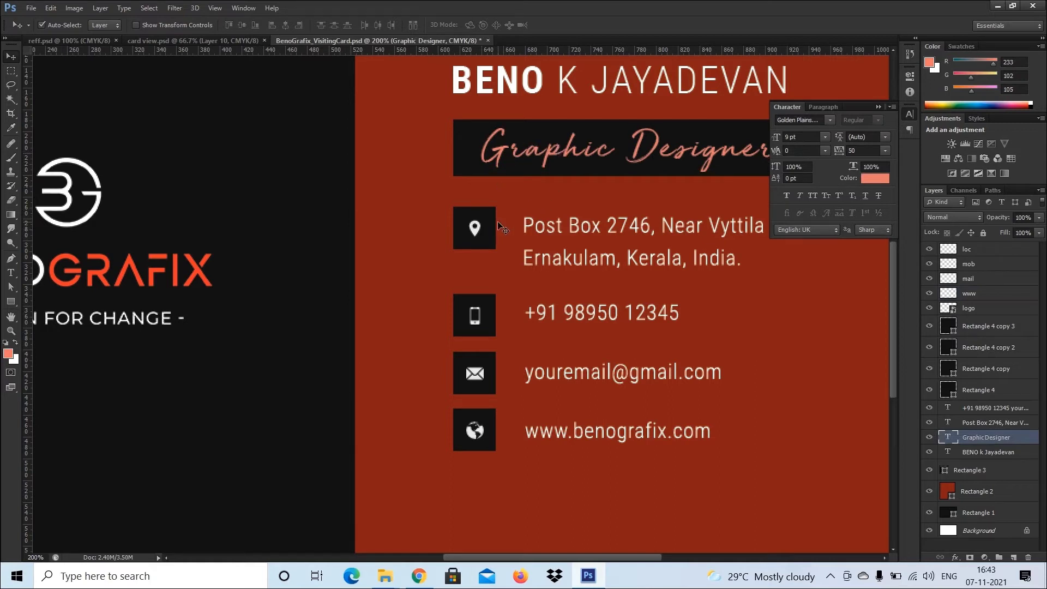
Add a Color Overlay to the location icon, sampling the salmon colour (#de6e71) from the "Graphic Designer" lettering
click(474, 227)
click(955, 557)
click(967, 497)
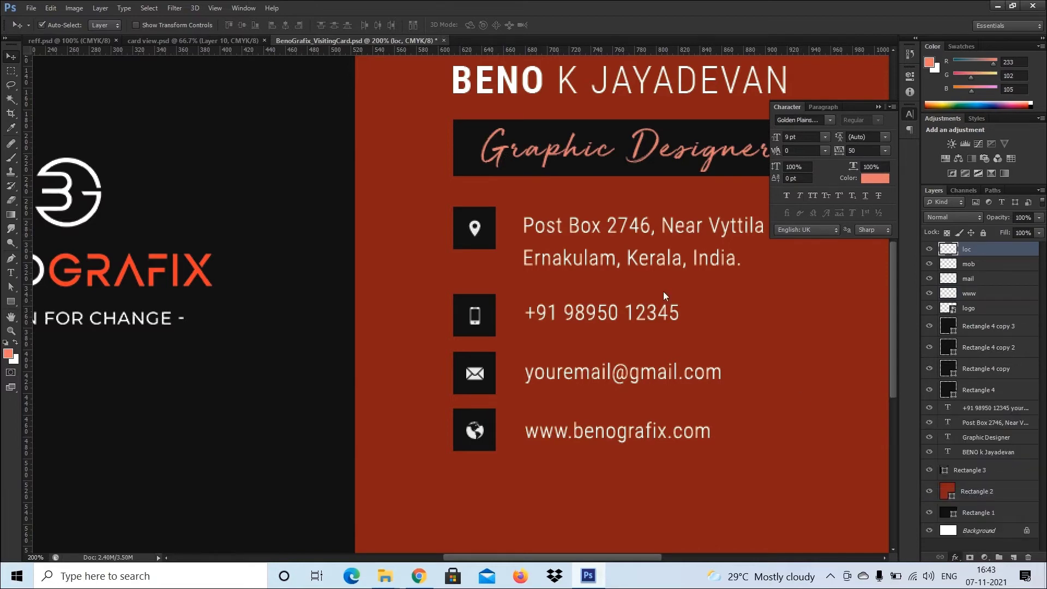
key(F1)
key(F1)
key(F1)
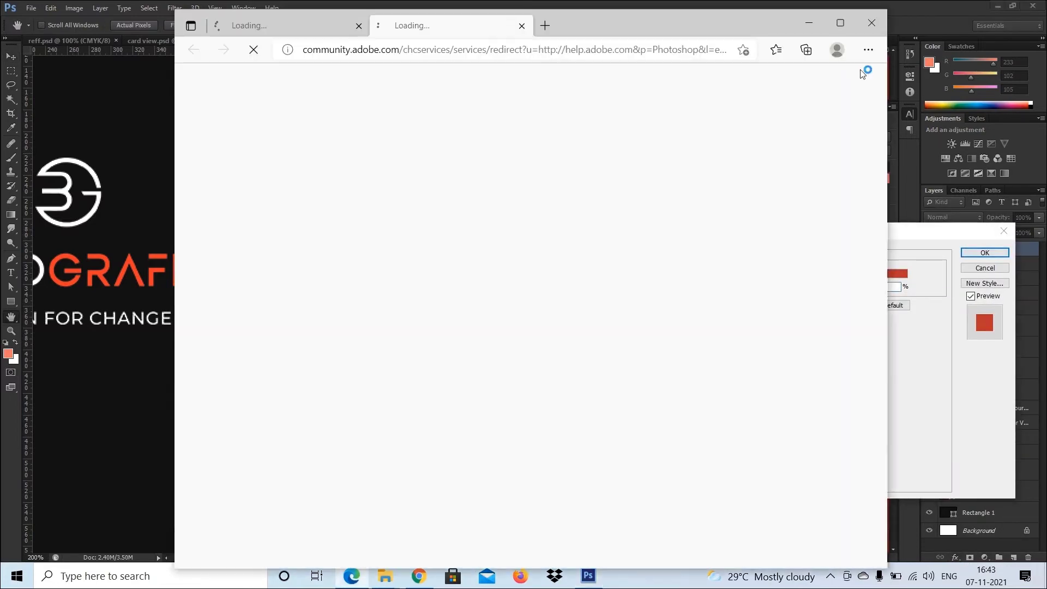
click(880, 28)
click(896, 273)
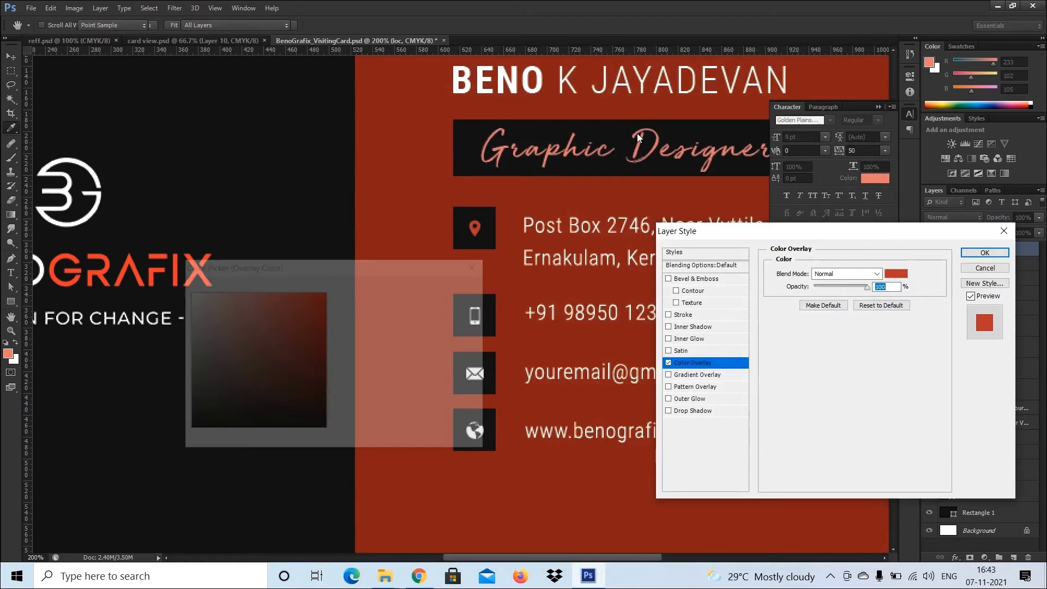
click(641, 140)
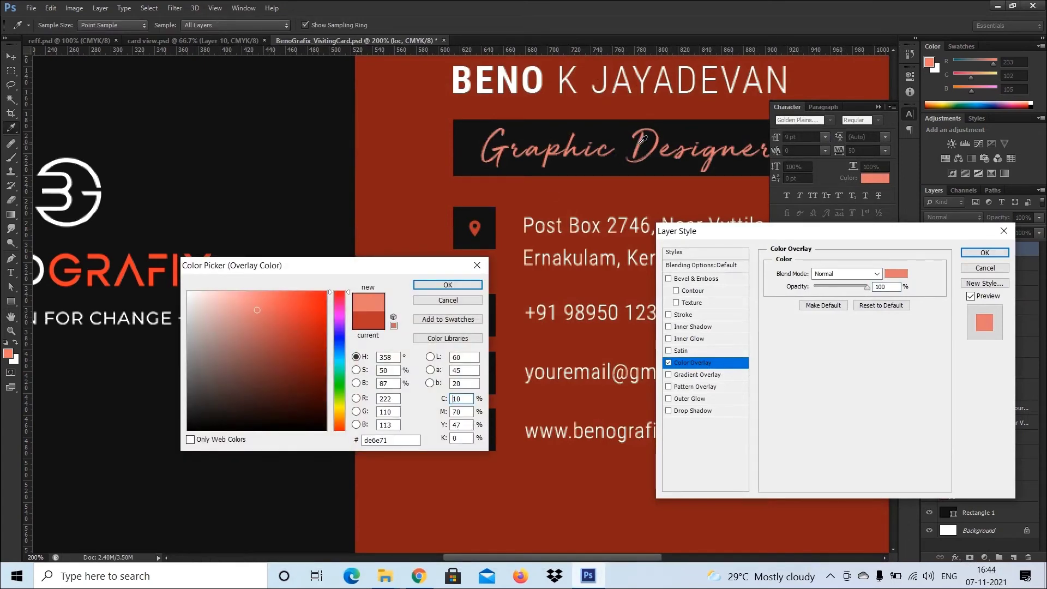
click(447, 285)
click(998, 252)
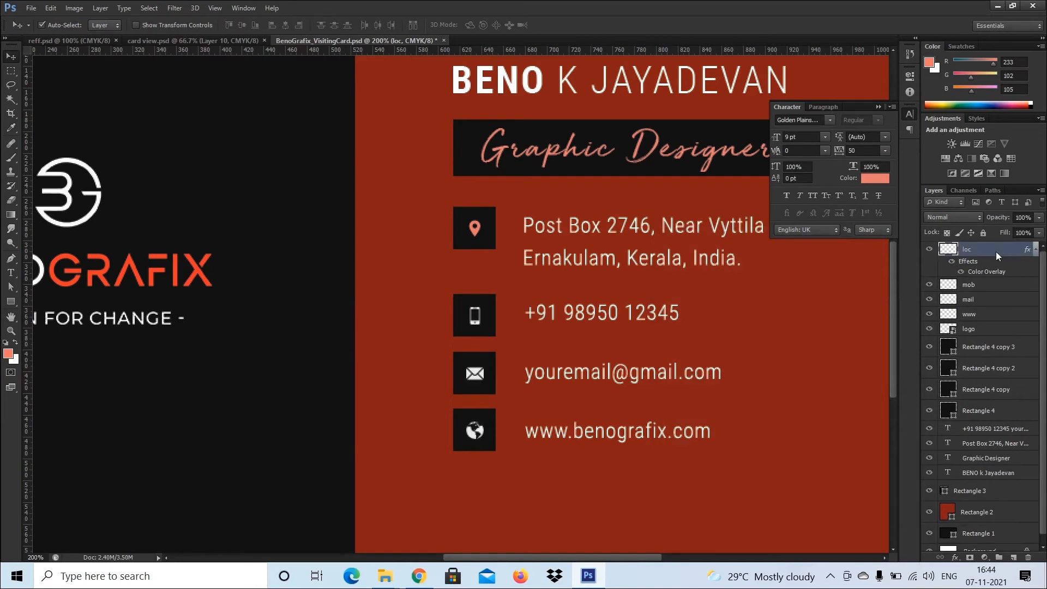
Copy the location icon's layer style and paste it onto the mob, mail and www layers
right_click(995, 252)
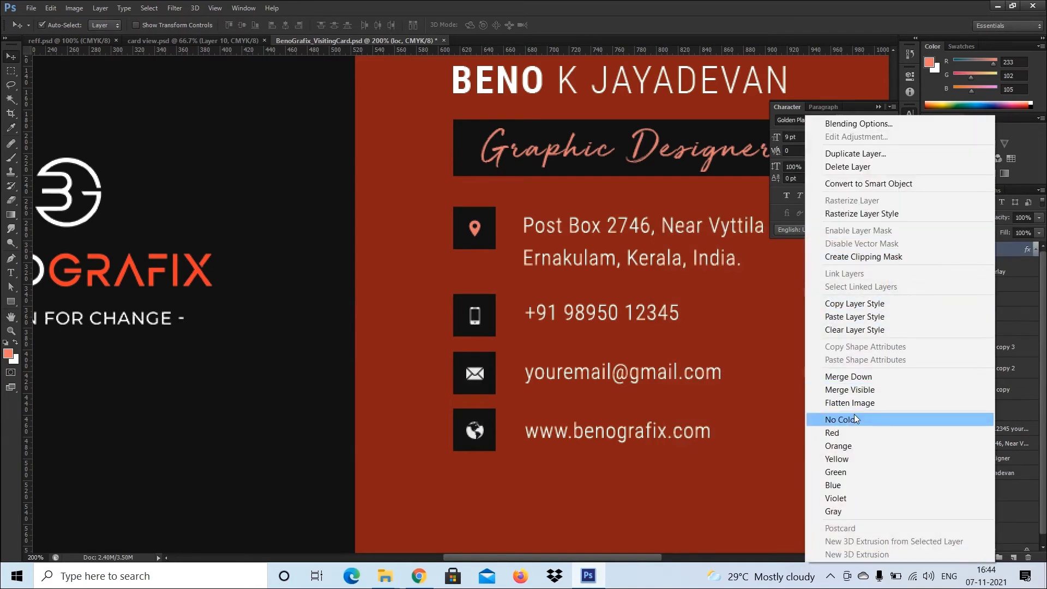
click(865, 304)
right_click(980, 284)
click(852, 317)
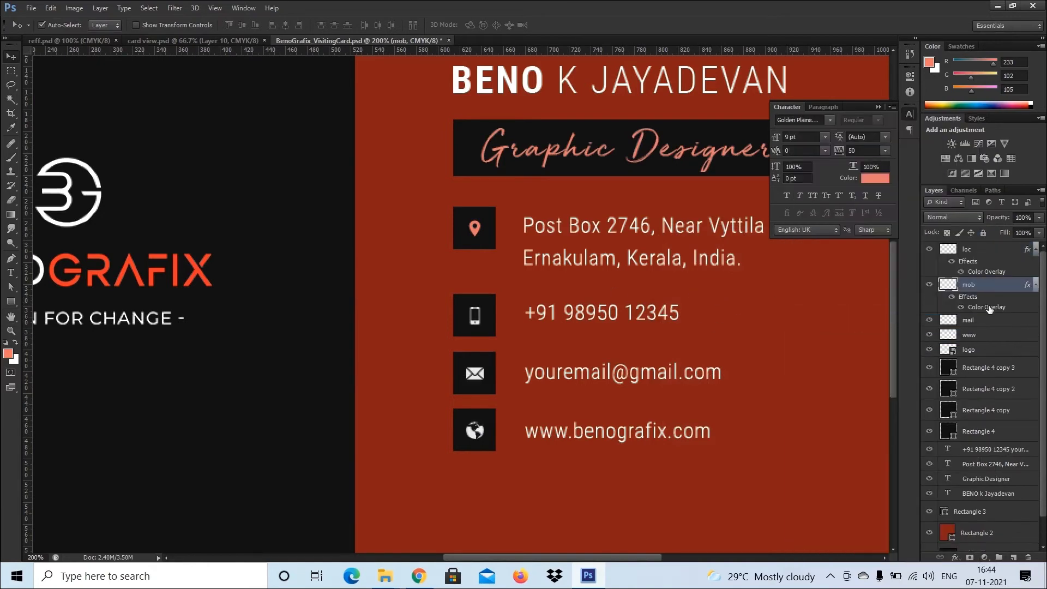
right_click(986, 324)
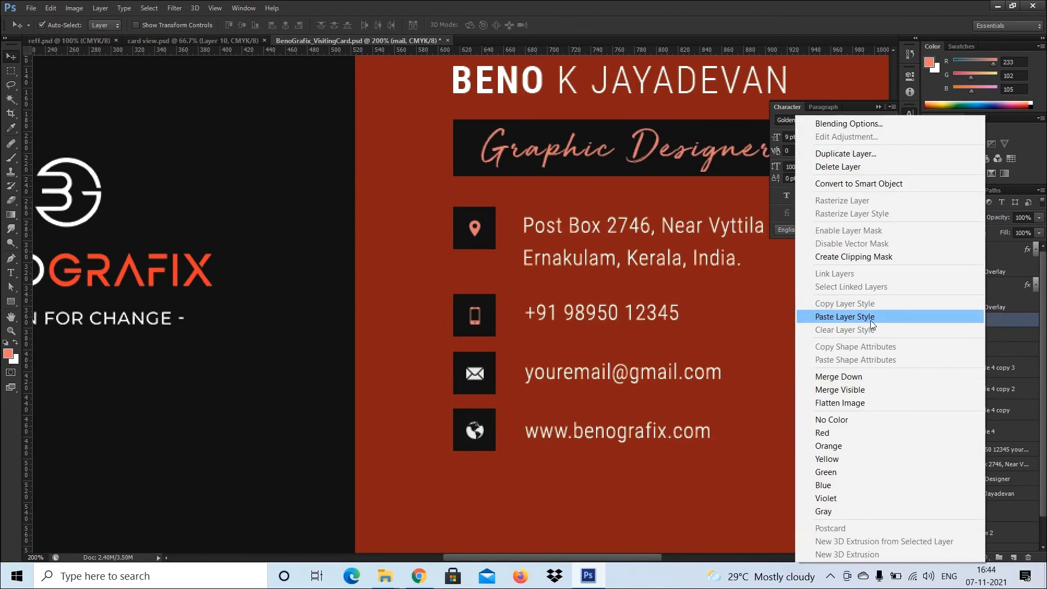
click(905, 319)
right_click(992, 359)
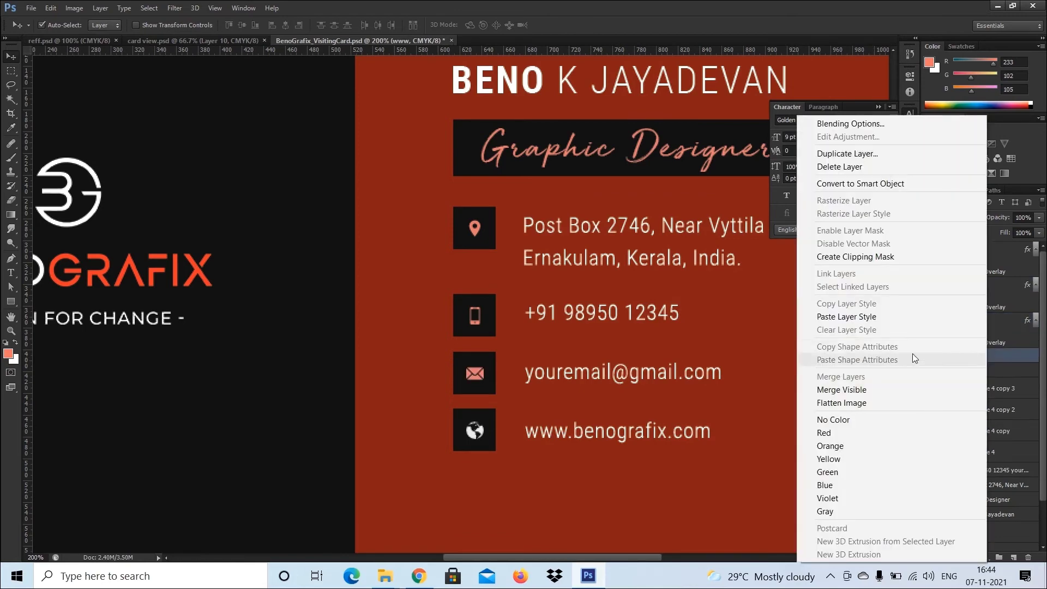
click(860, 321)
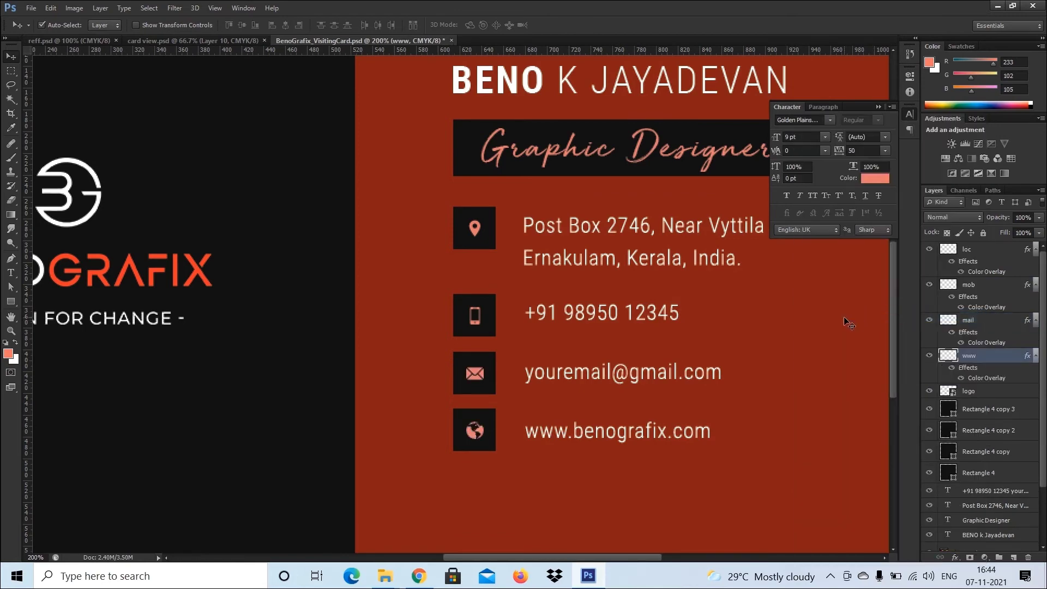
Nudge the name line on the red panel up slightly, away from the black title bar
key(ctrl+minus)
key(ctrl+minus)
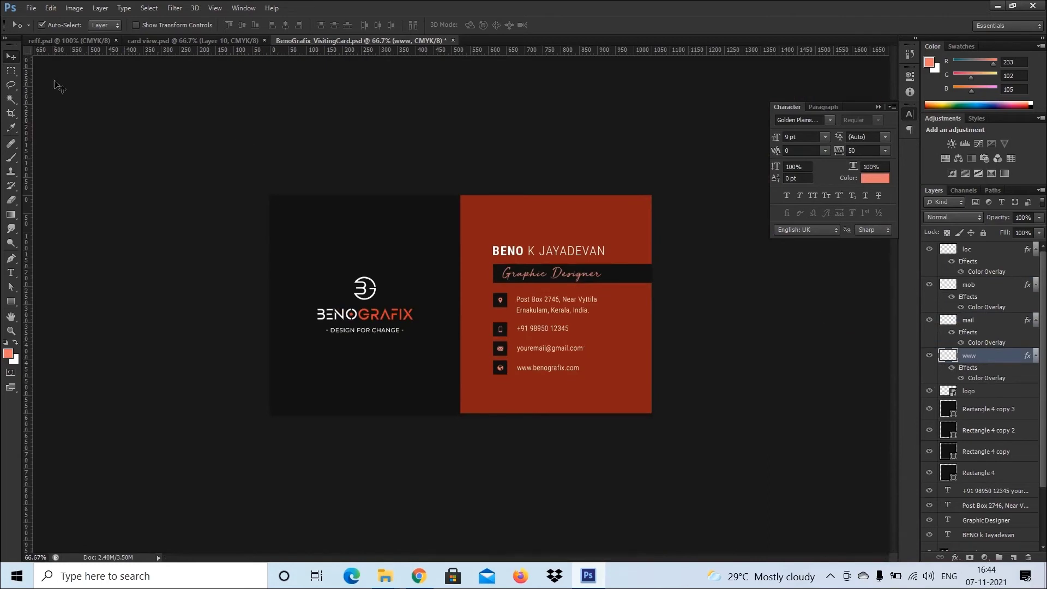
click(725, 295)
key(z)
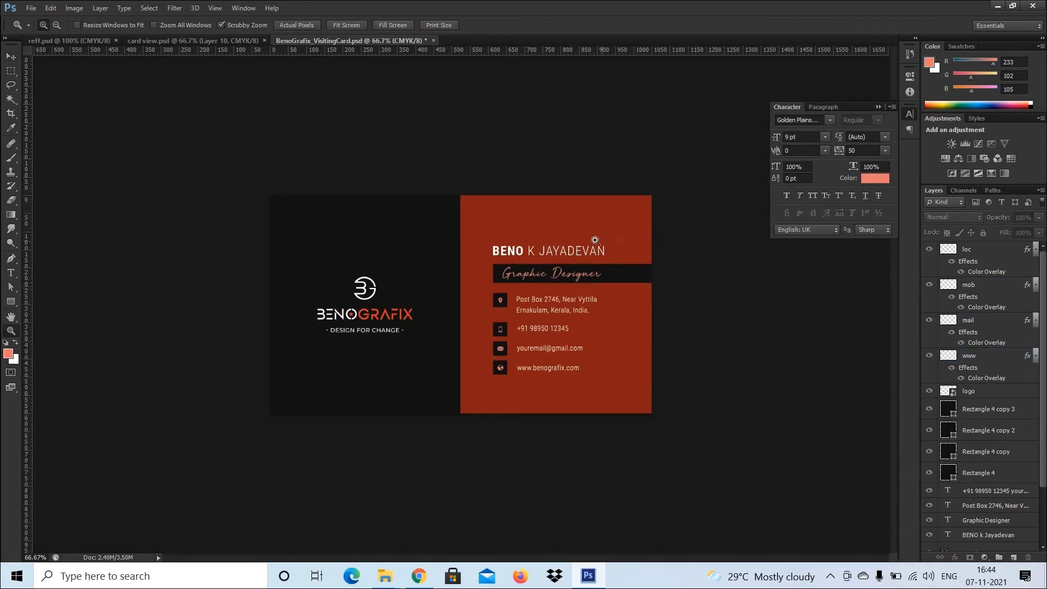
click(11, 56)
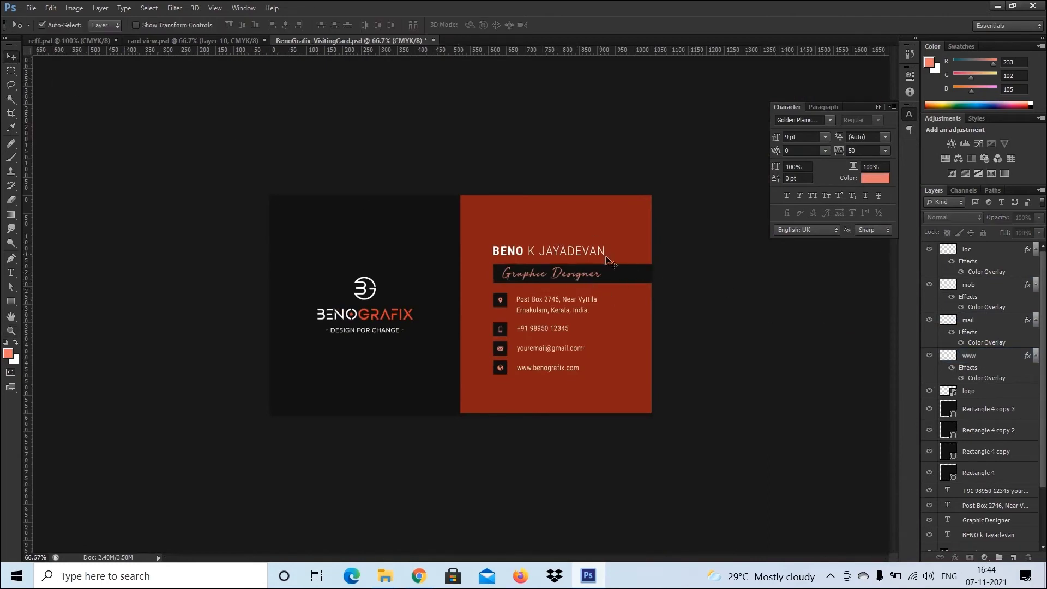
click(588, 252)
key(Up)
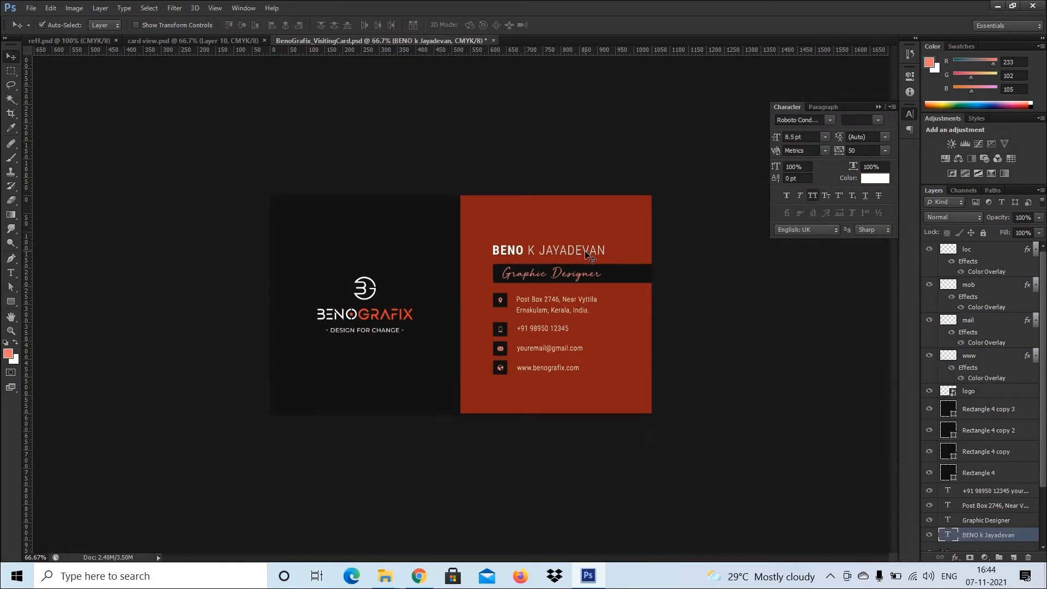
key(Up)
Group the name, title bar, contact texts, squares and icons, and toggle the group's visibility to check its contents
click(741, 268)
drag(718, 224, 477, 406)
drag(719, 221, 478, 383)
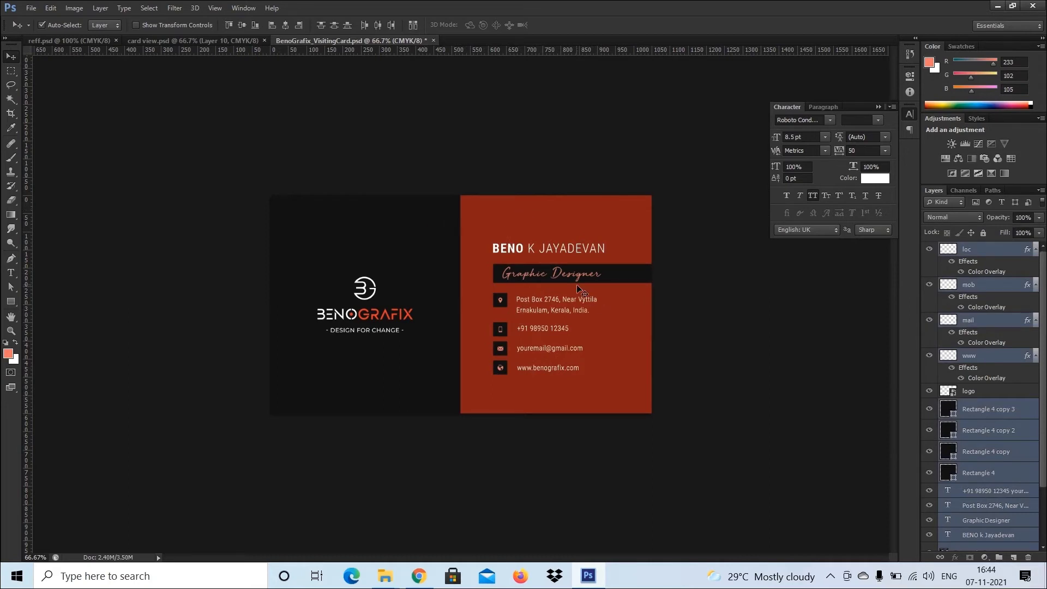
mouse_move(573, 276)
mouse_down()
mouse_move(592, 308)
mouse_move(563, 282)
mouse_up()
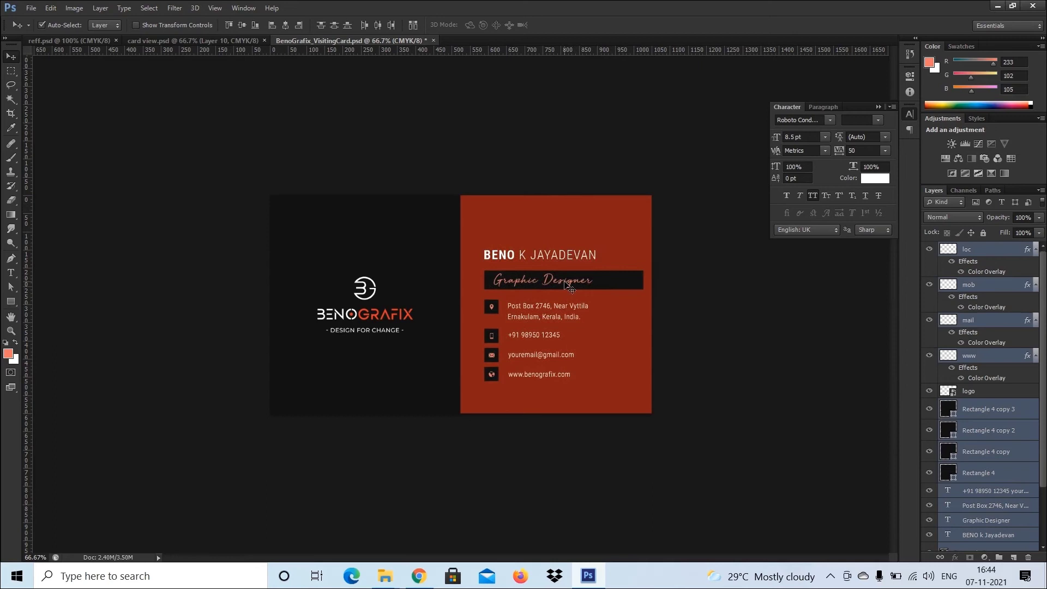
key(ctrl+z)
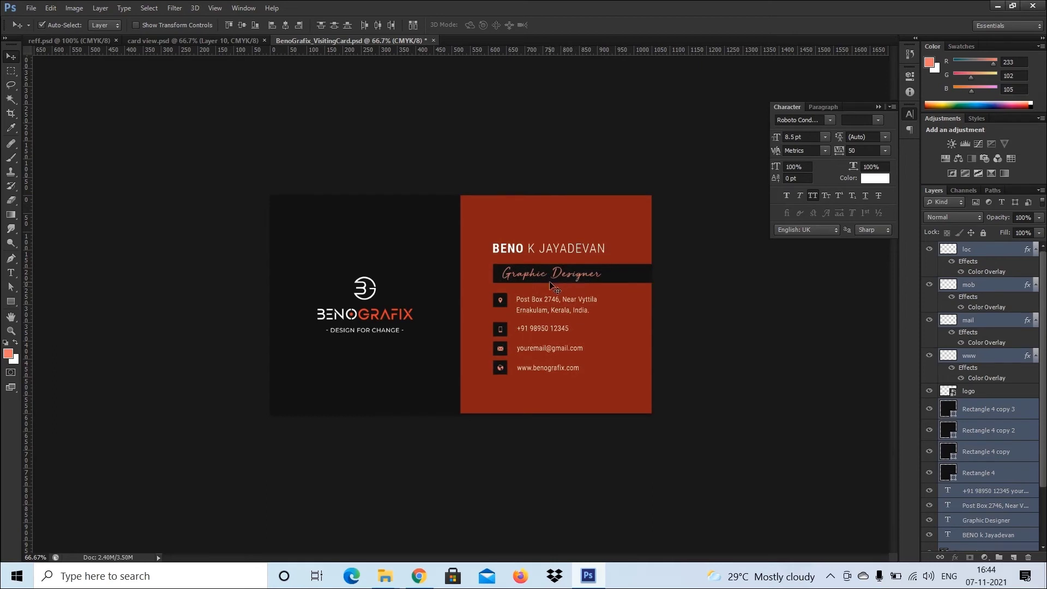
key(ctrl+g)
click(929, 249)
click(929, 249)
click(929, 248)
click(929, 249)
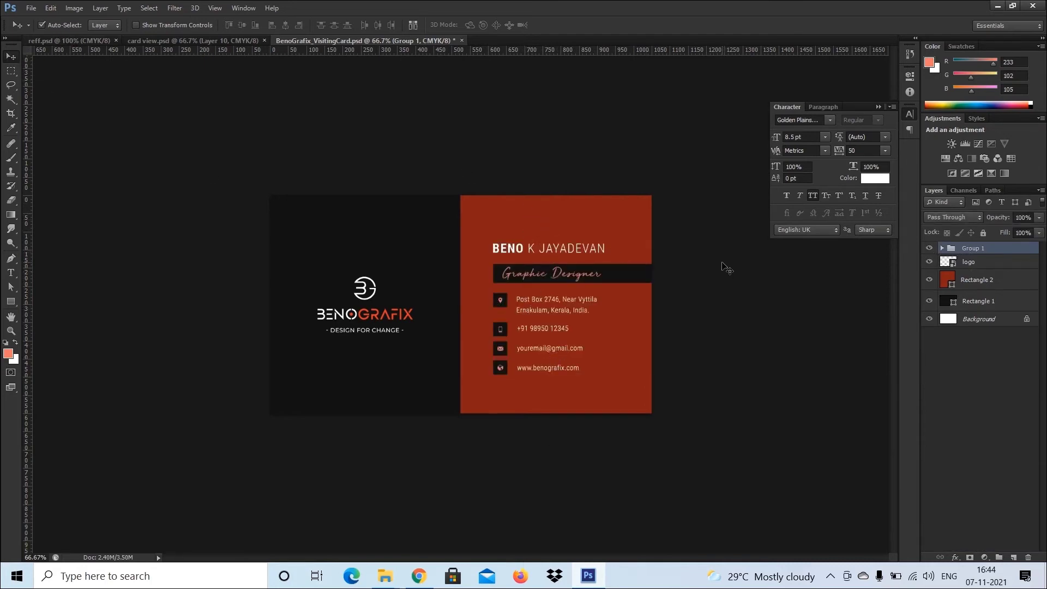
Centre the grouped name and contact details vertically on the whole canvas, and clear the selection
key(ctrl+a)
click(241, 26)
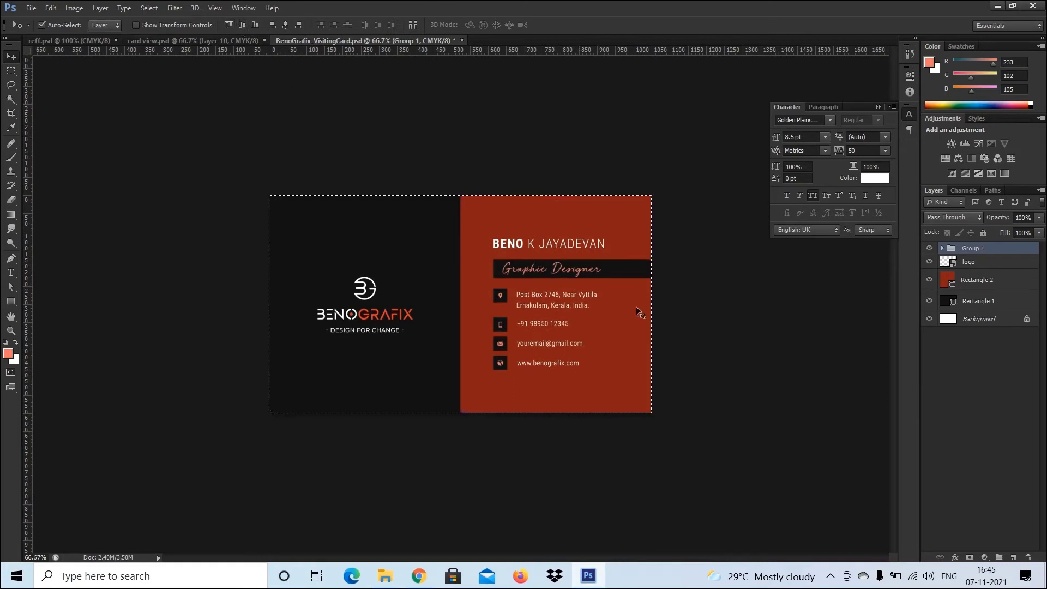
key(ctrl+d)
key(z)
click(564, 341)
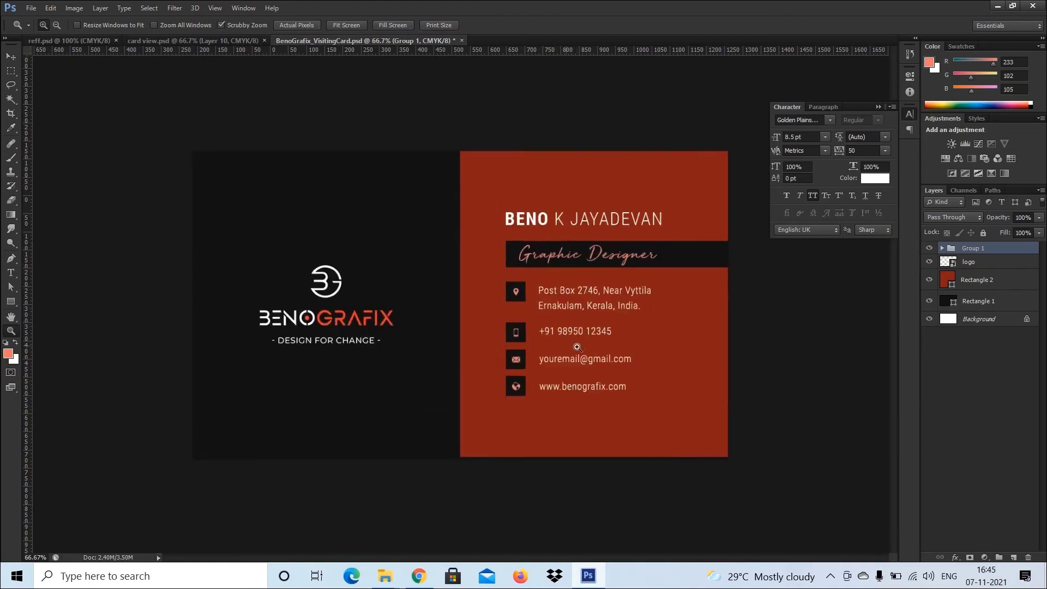
click(10, 58)
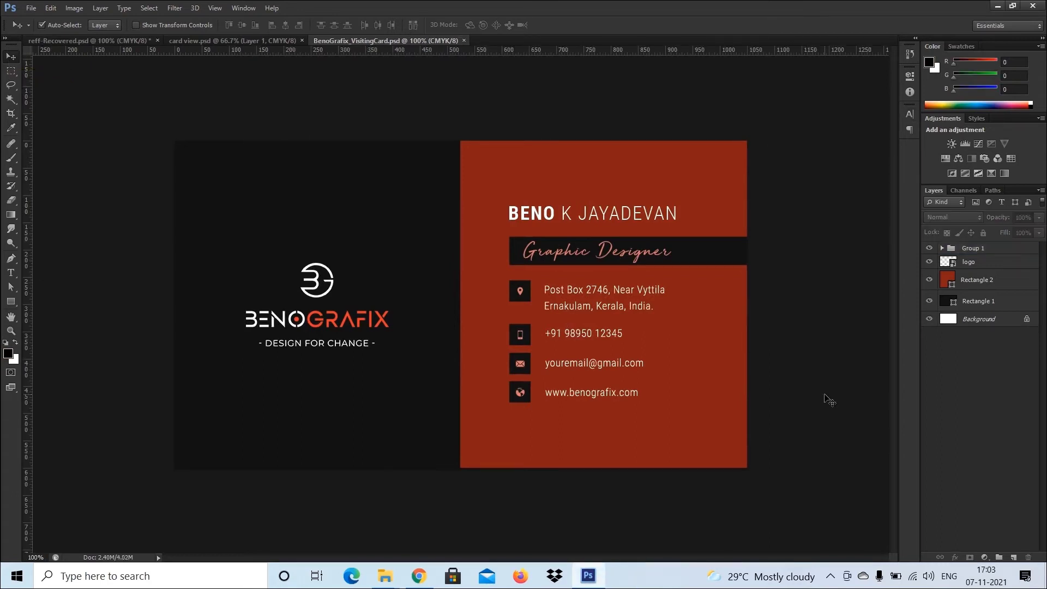
Look at the back design in card view.psd, and lock the Rectangle 1 layer in BenoGrafix_VisitingCard.psd
click(222, 42)
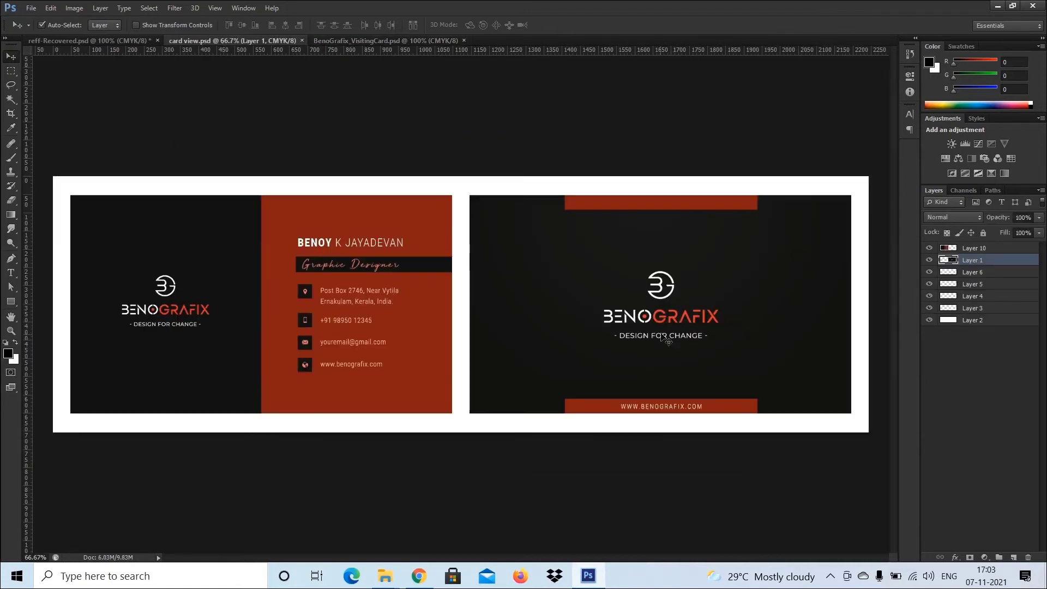
click(362, 41)
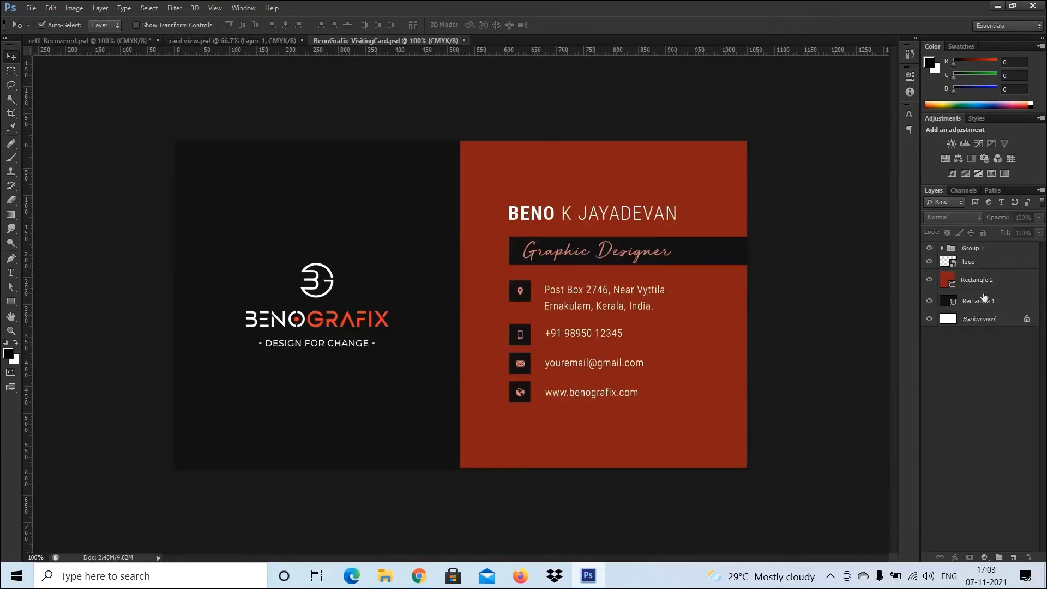
click(981, 300)
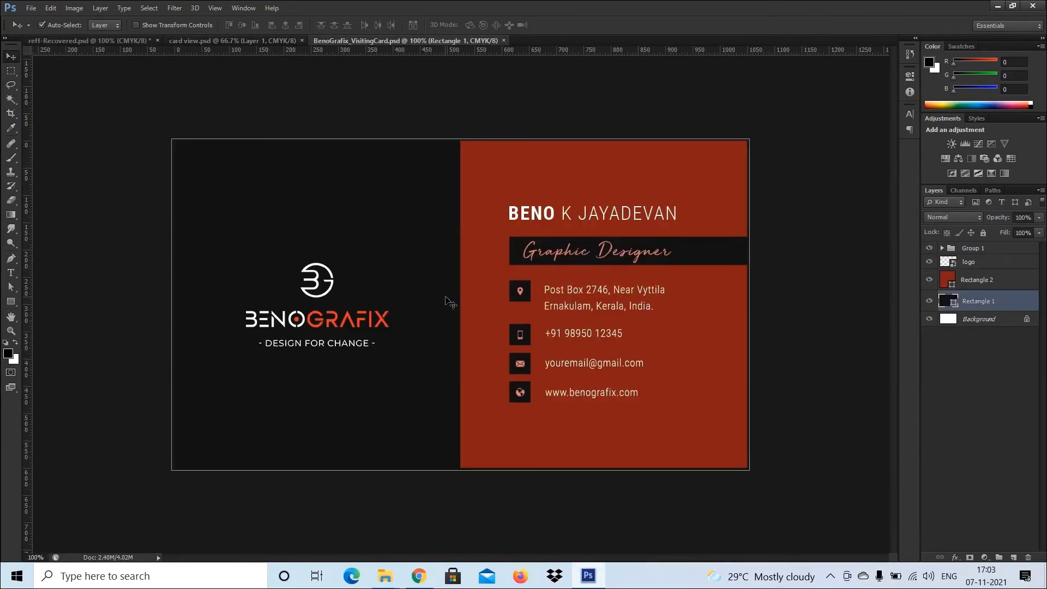
click(984, 232)
Group the Group 1, logo and Rectangle 2 layers together and name the group Front
click(977, 249)
shift+click(988, 281)
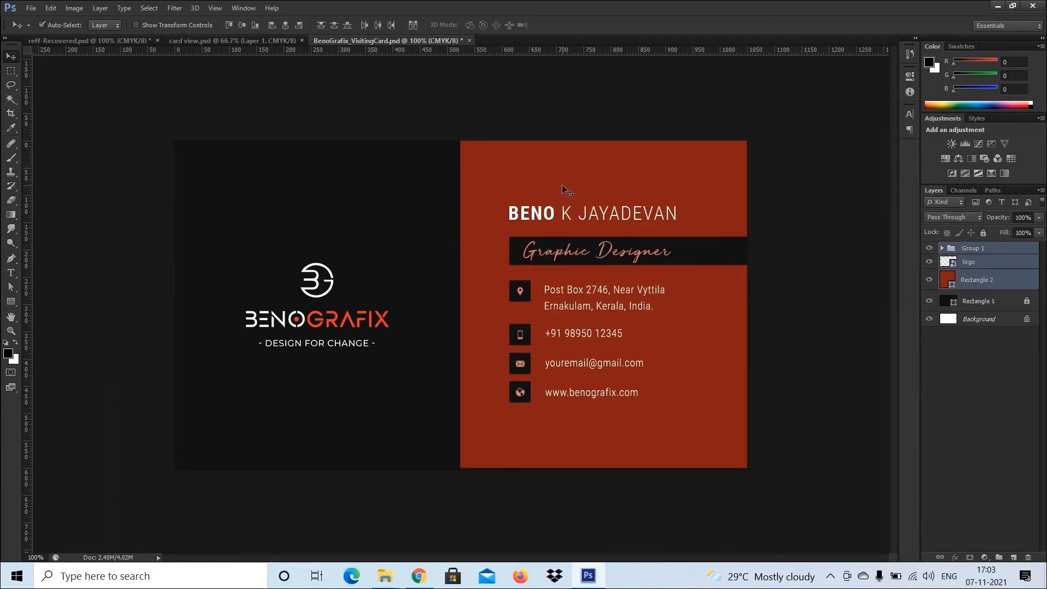
key(ctrl+g)
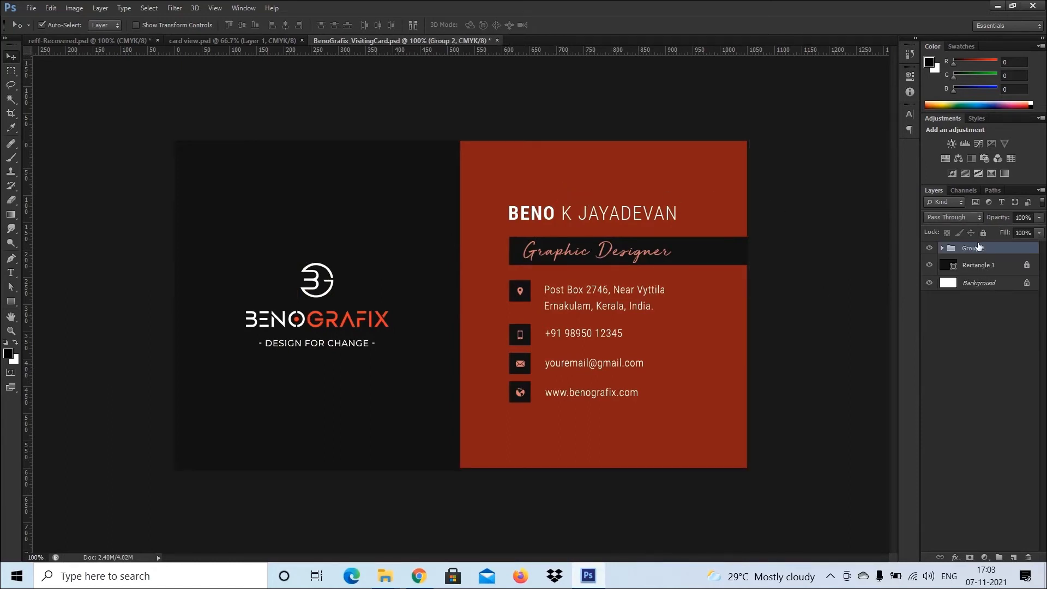
double_click(974, 249)
text(Front)
key(Return)
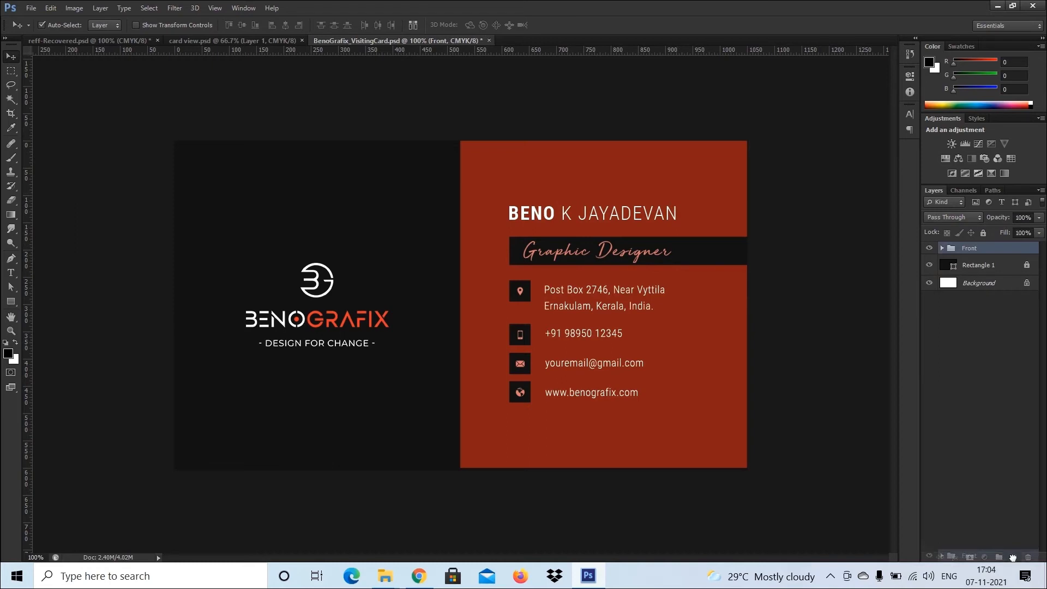
Duplicate the Front group and rename the copy Back
drag(1013, 558, 1012, 557)
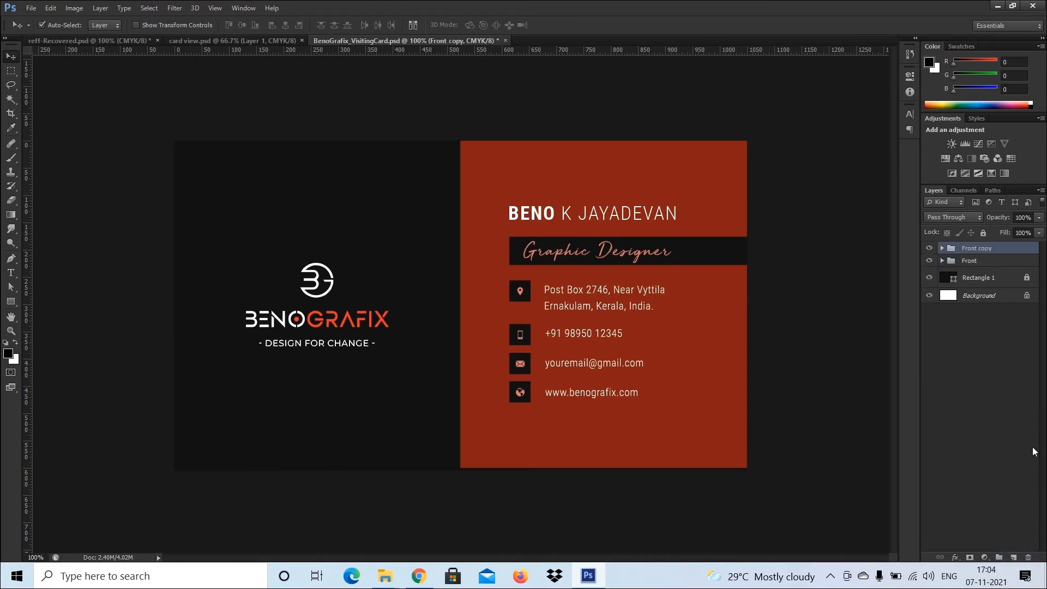
double_click(982, 248)
text(Back)
key(Return)
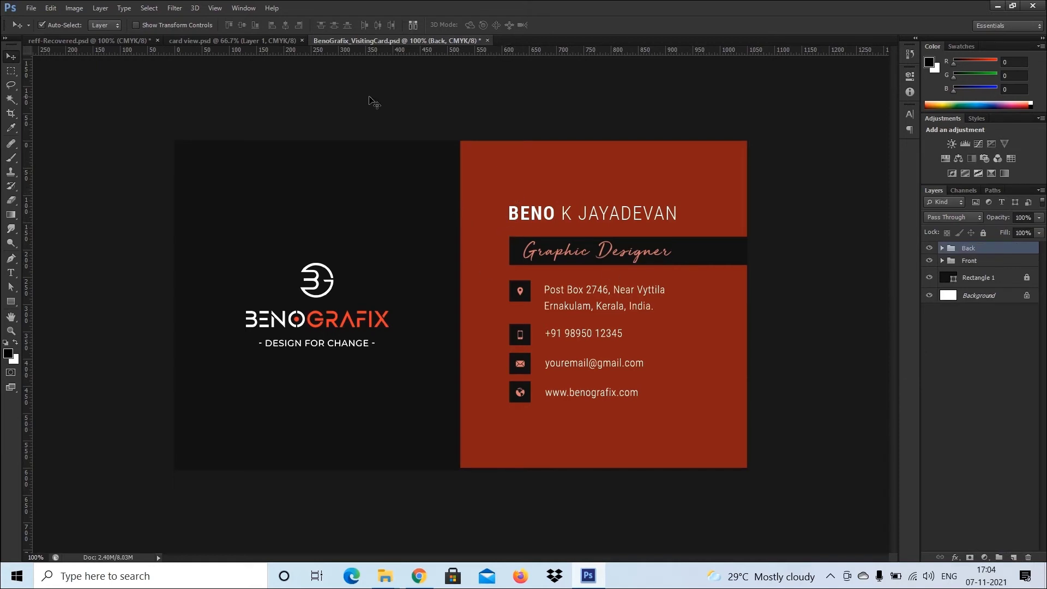
Check the back design in card view.psd, move the Back group's red panel to the card's lower left, and hide the Front group
click(231, 40)
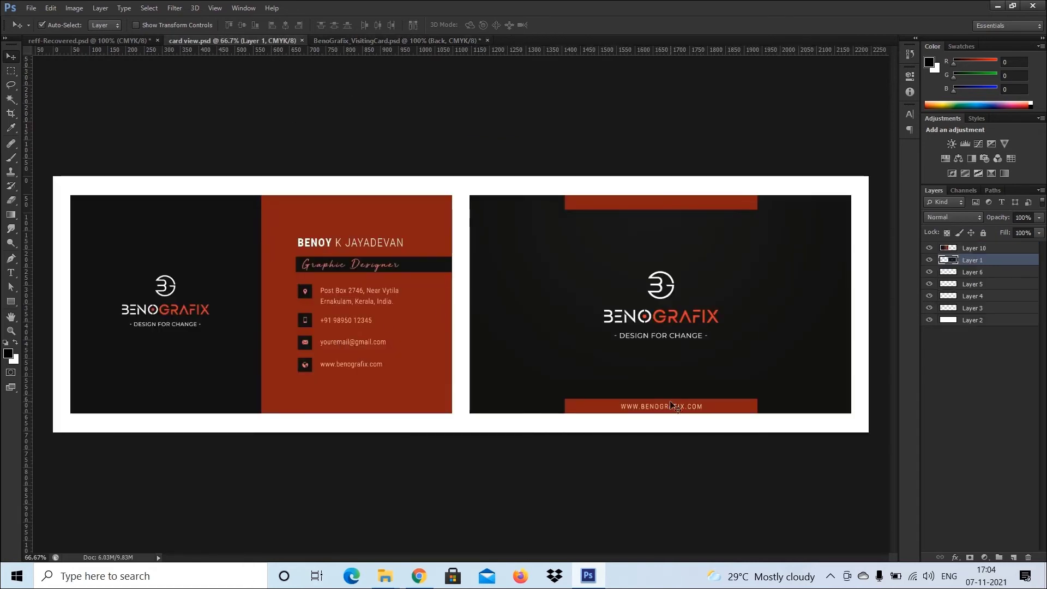
click(431, 40)
drag(623, 173, 331, 432)
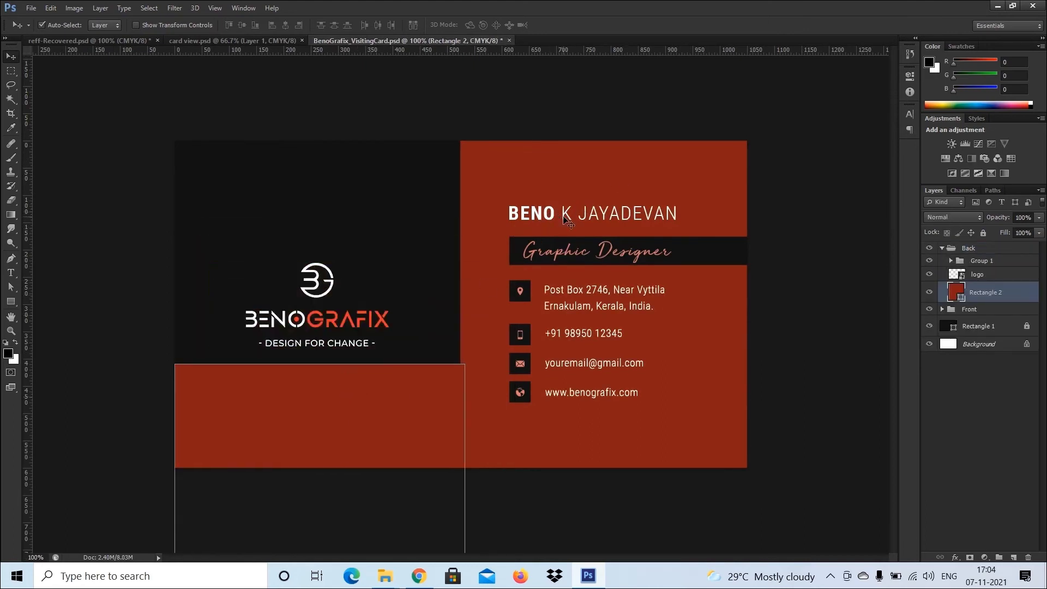
click(929, 309)
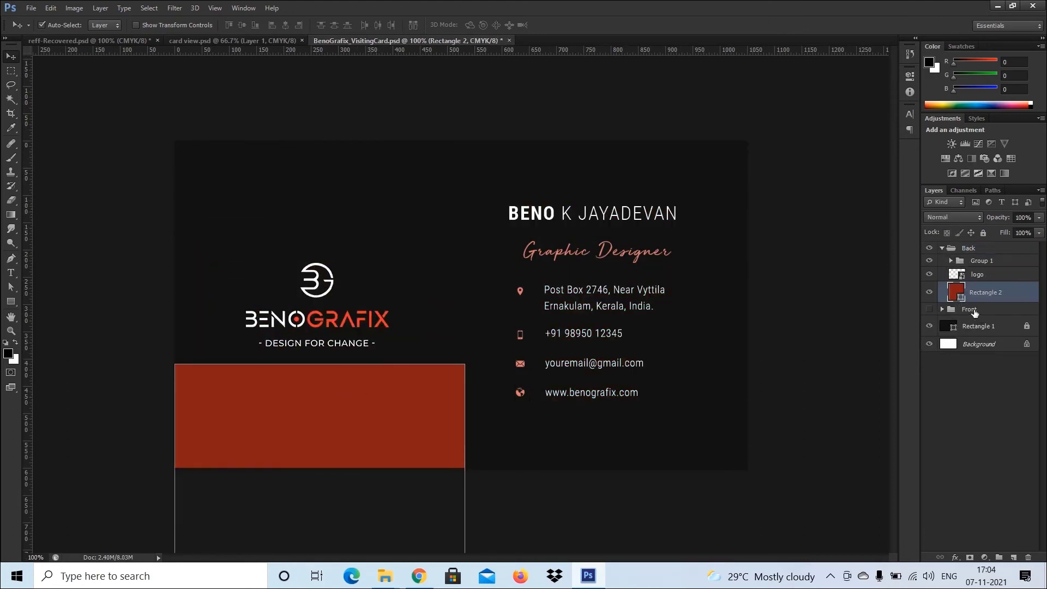
Move the Back group's phone, e-mail and website text aside and delete the name, title bar, address, squares and icons
drag(609, 395, 392, 224)
drag(785, 166, 502, 423)
key(Delete)
drag(356, 406, 484, 485)
drag(401, 227, 567, 299)
click(10, 273)
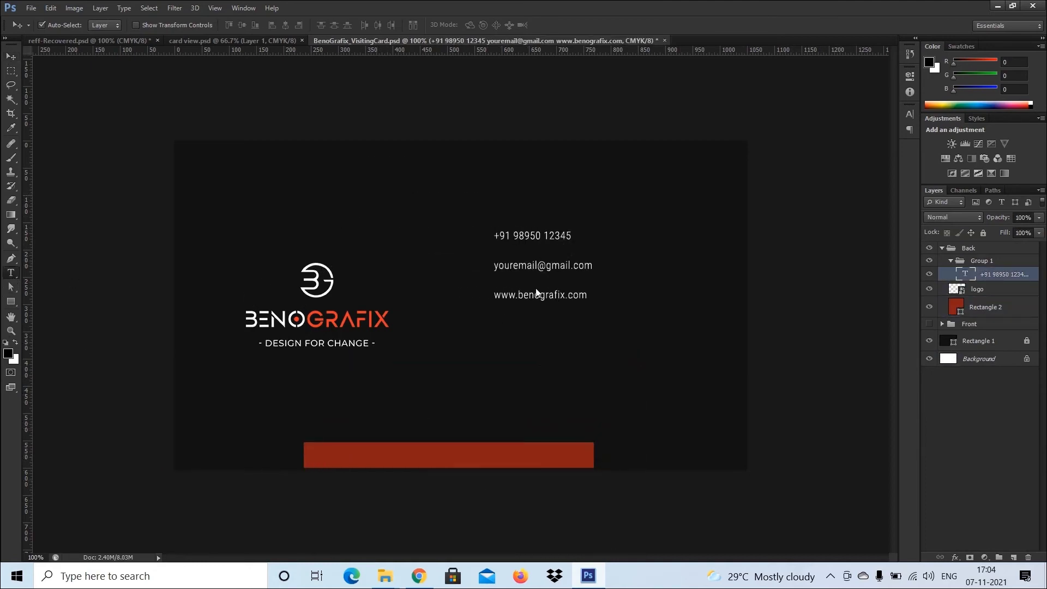
drag(495, 294, 453, 194)
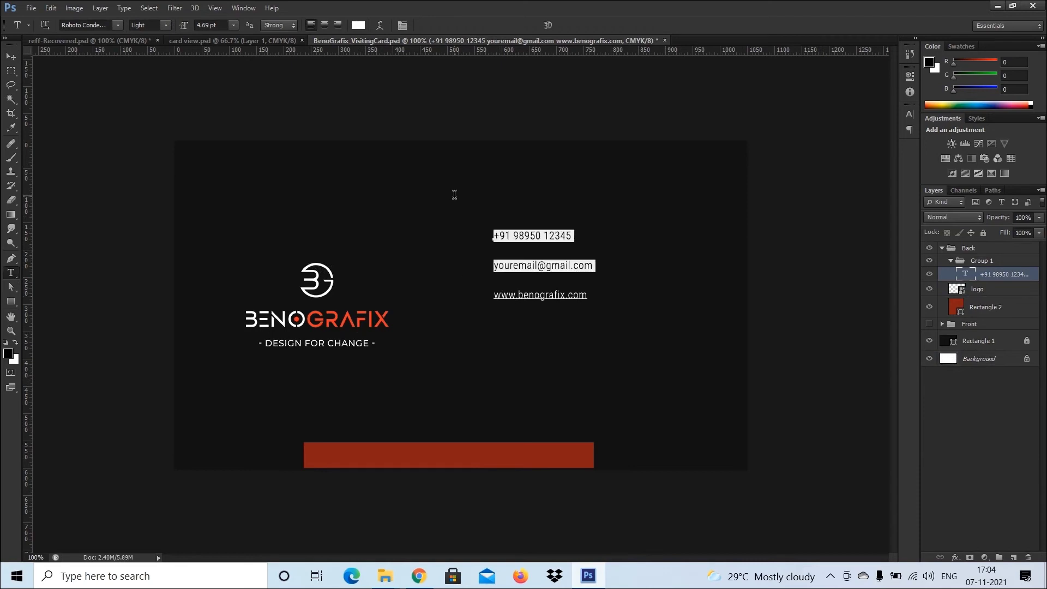
key(BackSpace)
key(ctrl+Return)
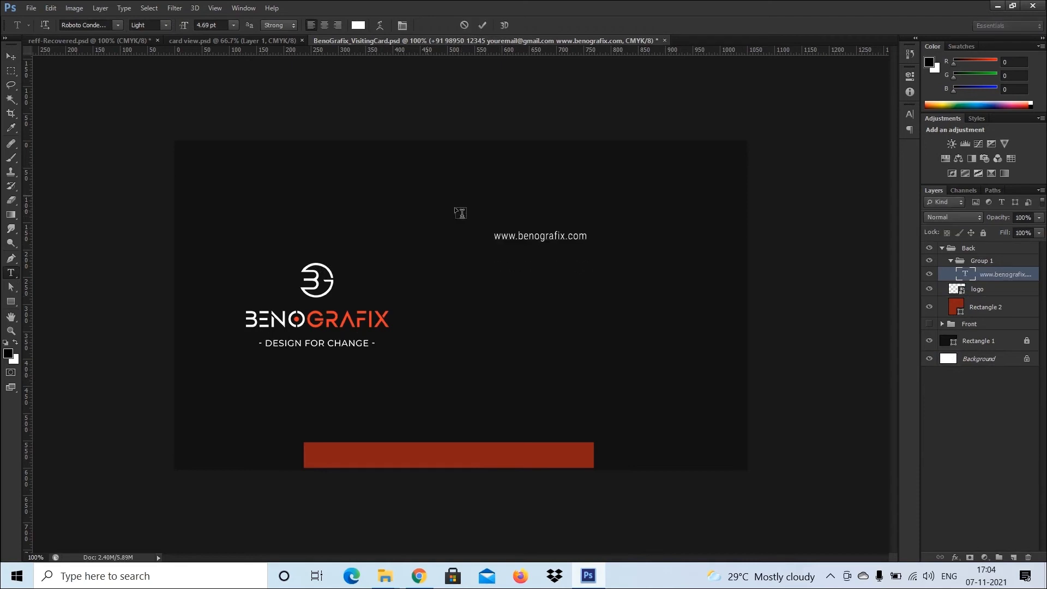
Centre the logo horizontally and vertically on the card
key(v)
drag(321, 280, 422, 287)
key(ctrl+a)
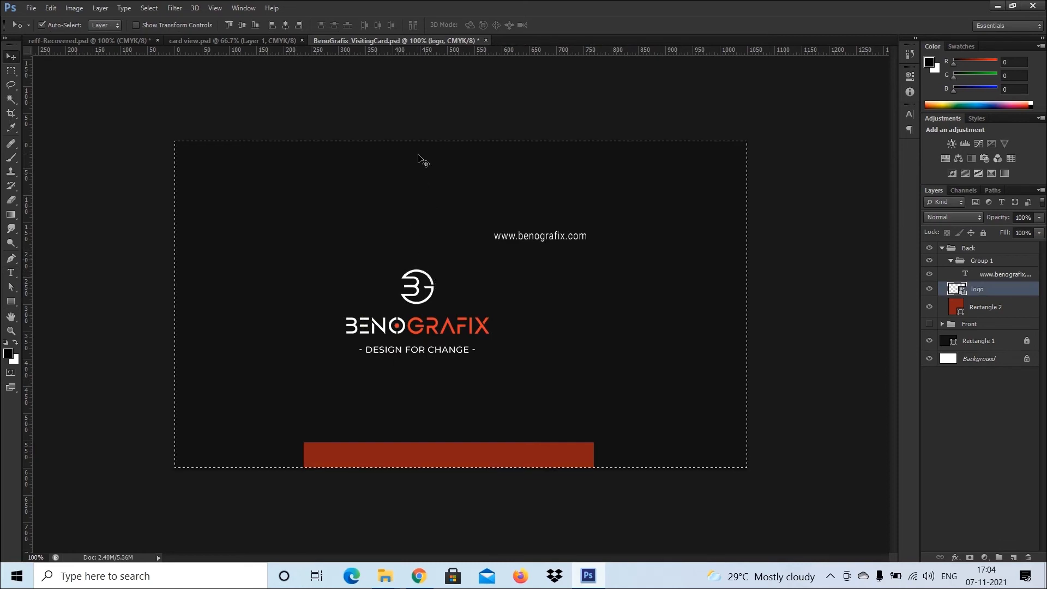
click(285, 24)
click(242, 24)
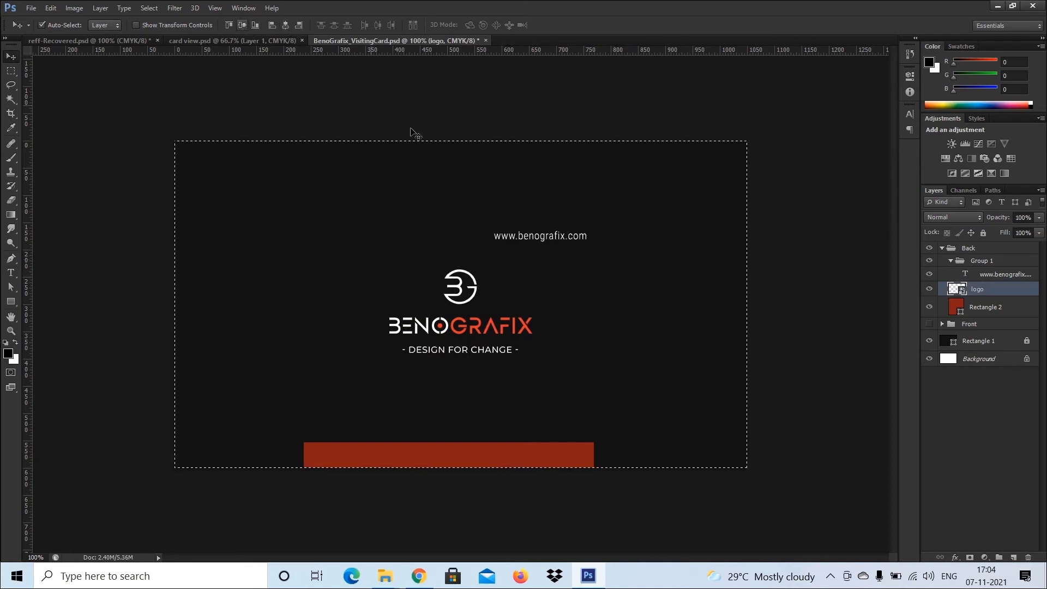
key(ctrl+d)
Centre the red strip horizontally on the card
click(547, 450)
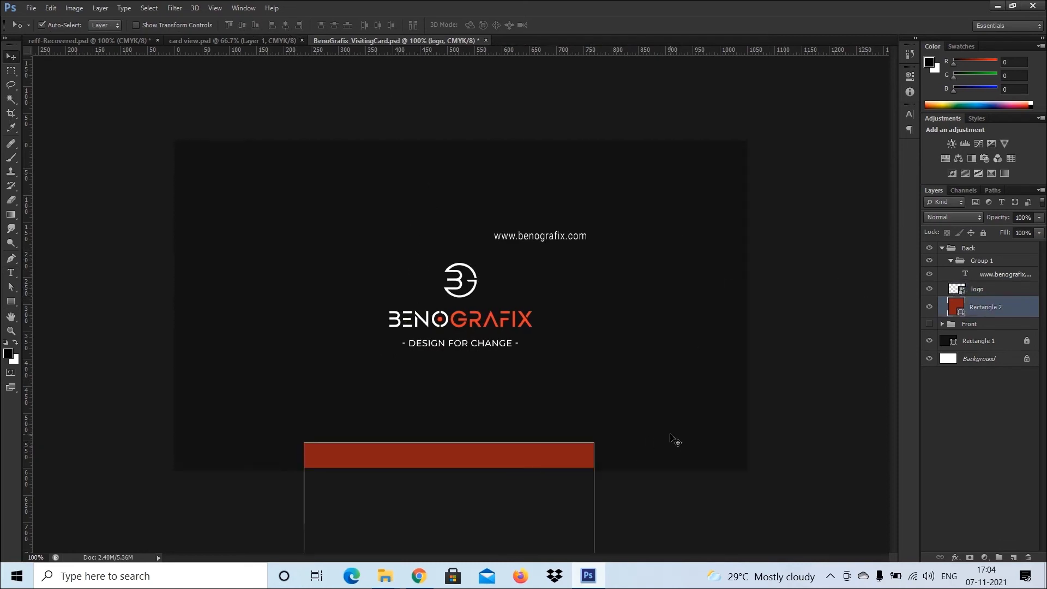
key(ctrl+a)
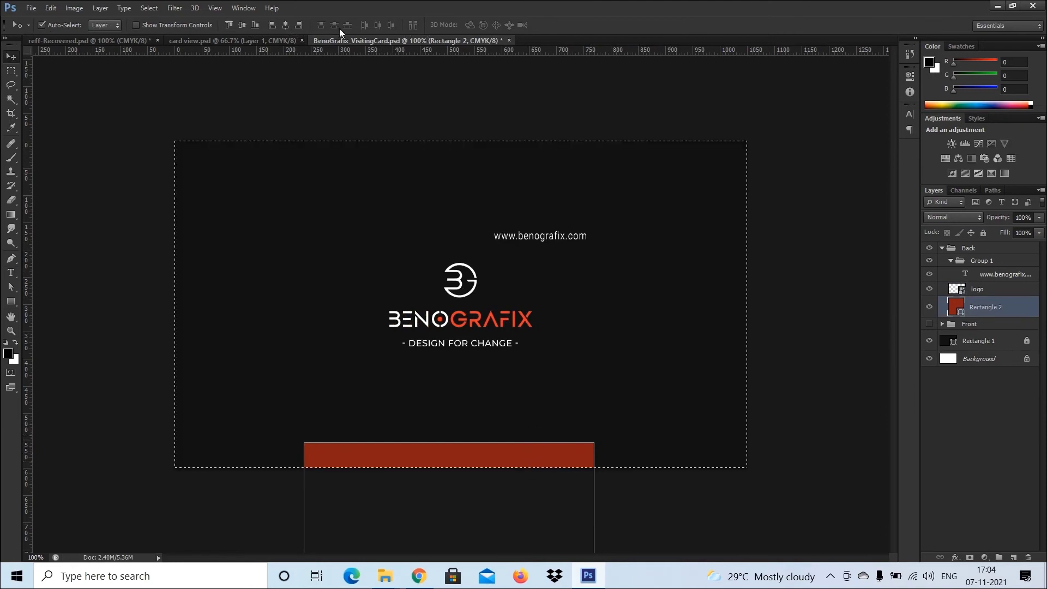
click(285, 24)
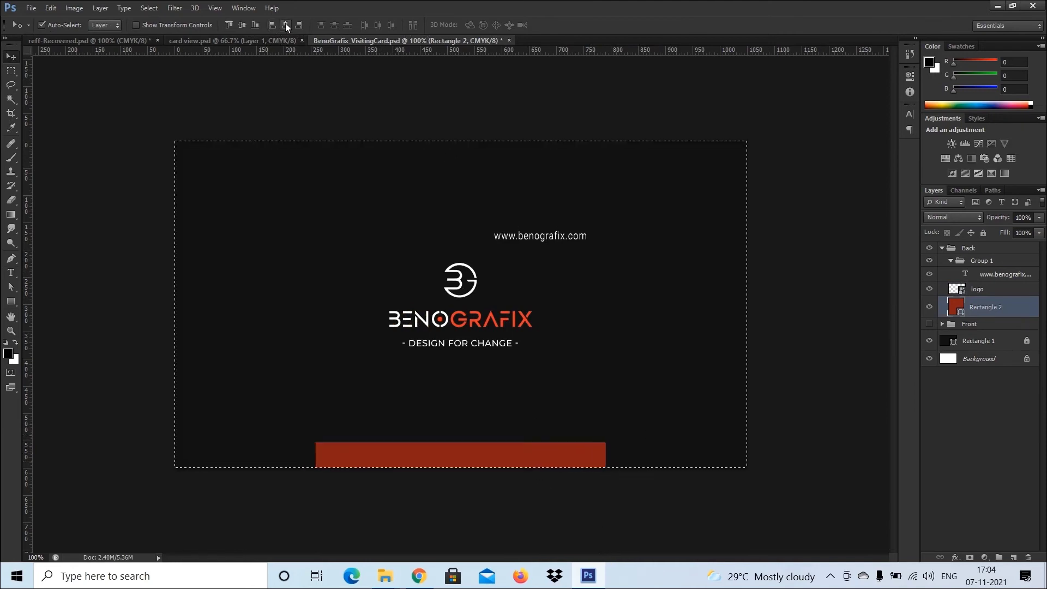
key(ctrl+d)
Place the website text on the lower red strip and switch it to centred text alignment
drag(536, 236, 456, 455)
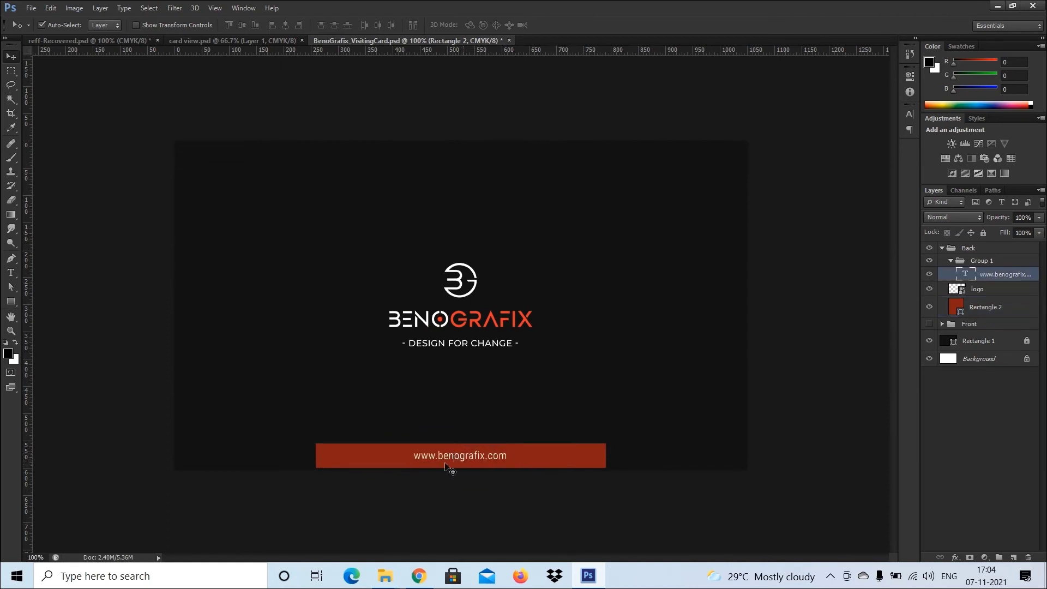
key(t)
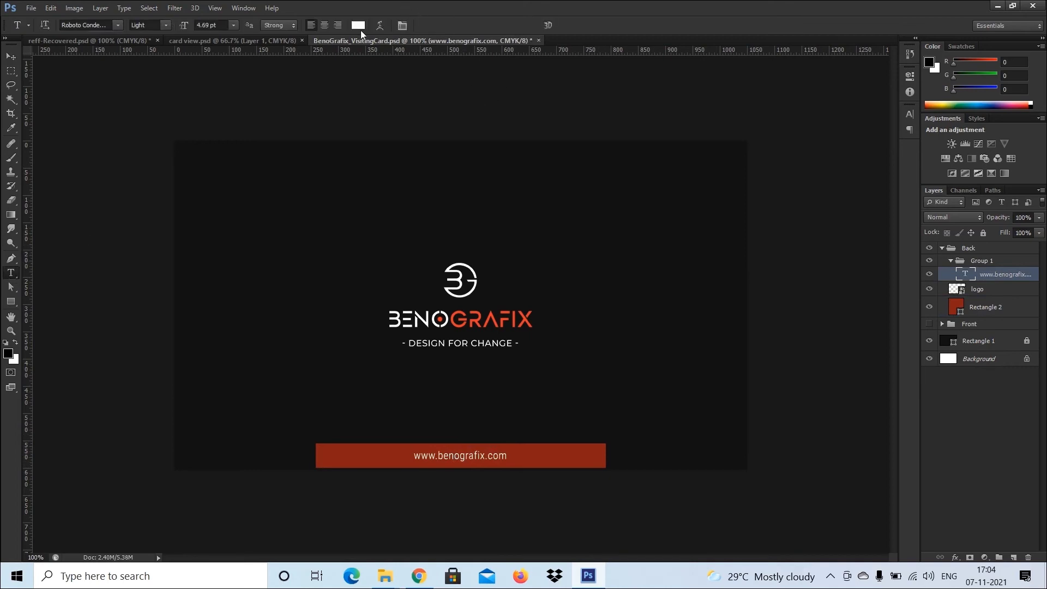
click(338, 25)
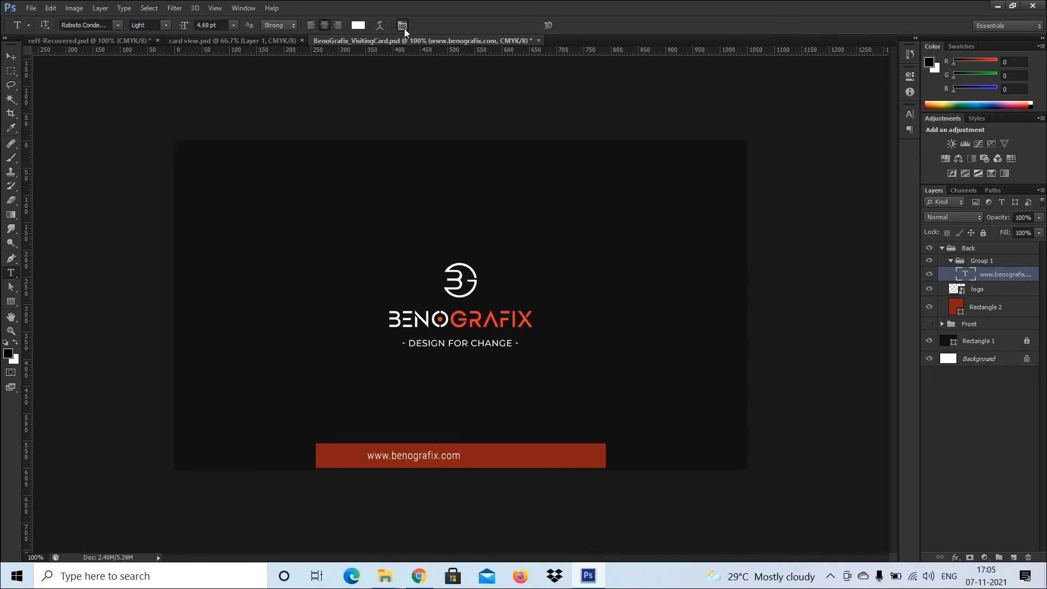
Set the website text's tracking to 250 and size to 4 pt, and format it in all caps
click(402, 25)
click(848, 151)
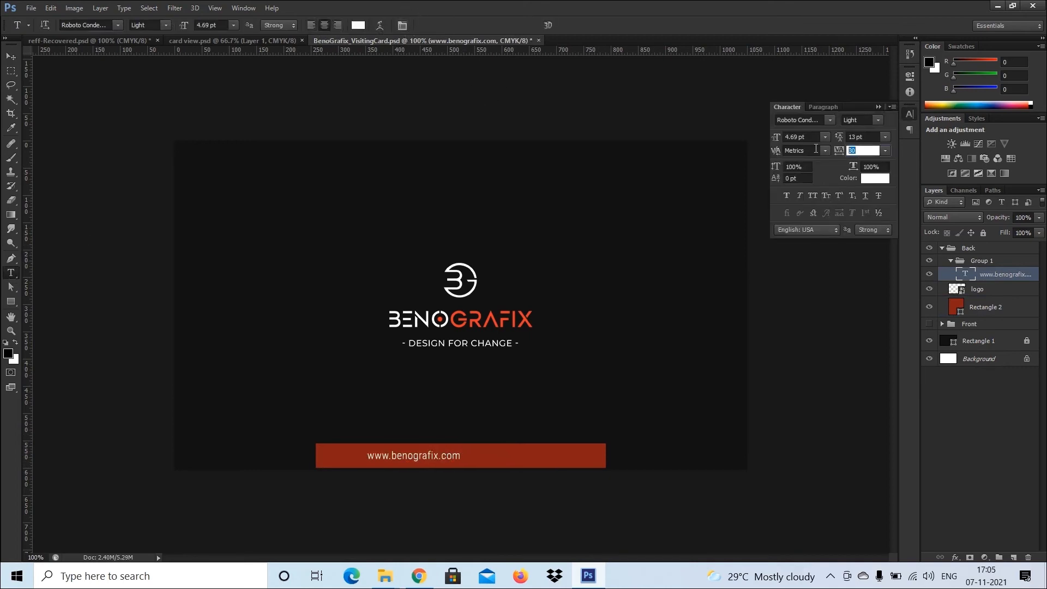
text(250)
key(Return)
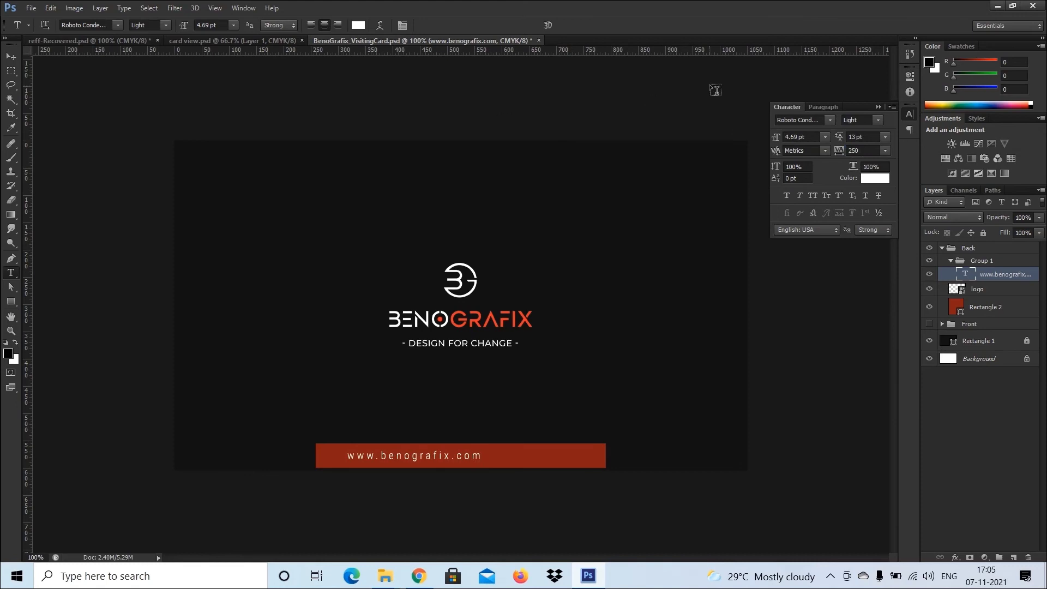
drag(811, 137, 700, 136)
text(4)
key(Return)
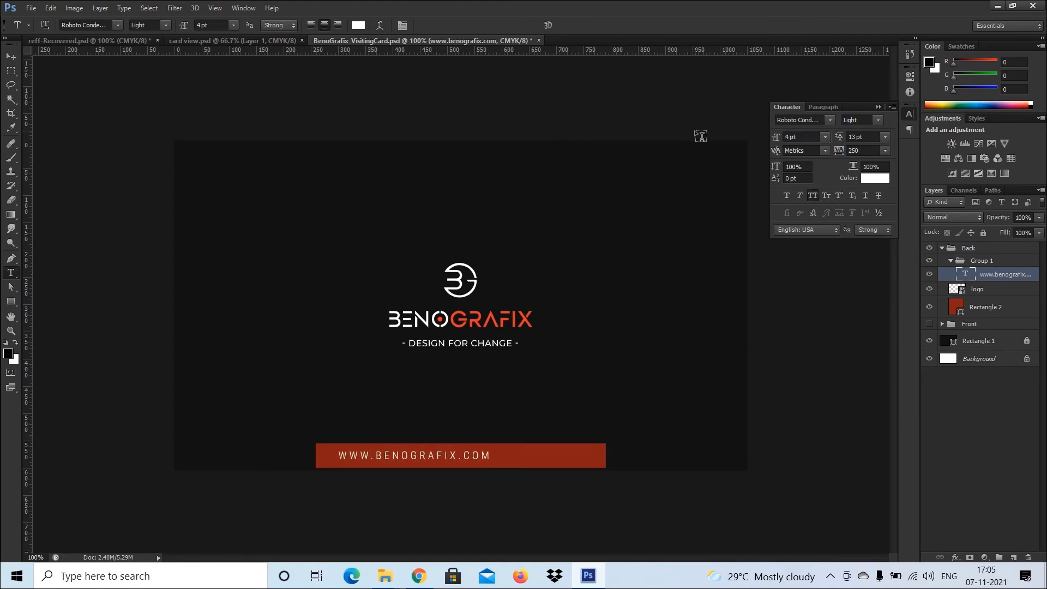
Centre the website text horizontally on the card and nudge it slightly upward within the red strip
click(10, 57)
key(ctrl+a)
click(285, 25)
key(ctrl+d)
key(Up)
key(Up)
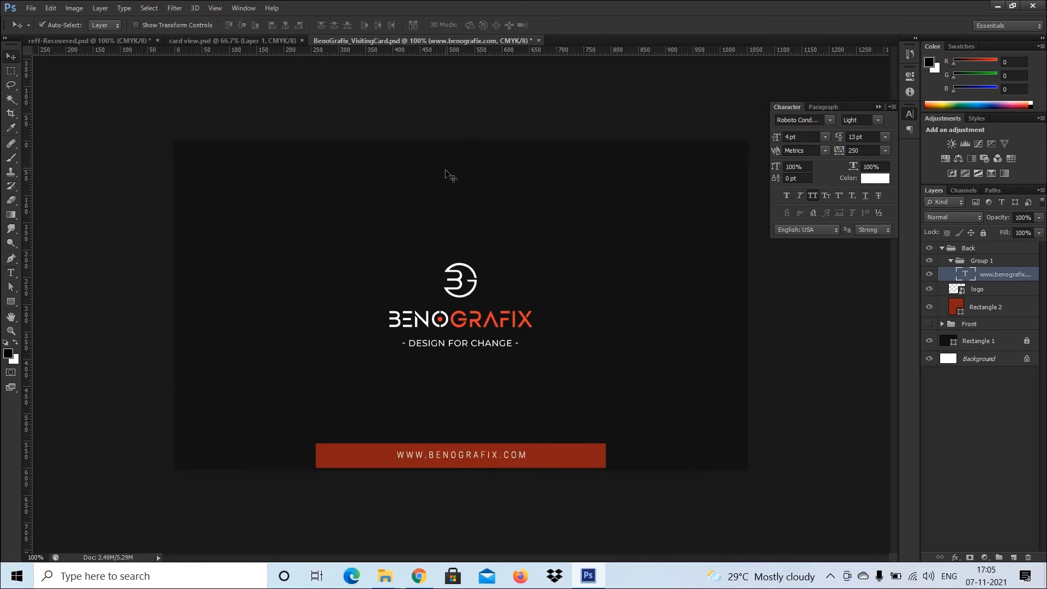
Duplicate the red strip to the card's upper edge and nudge the copy vertically so its visible height resembles the lower strip's
drag(568, 460, 567, 66)
drag(558, 373, 553, 144)
key(Down)
key(Down)
key(Down)
key(Down)
key(Up)
key(Up)
key(Up)
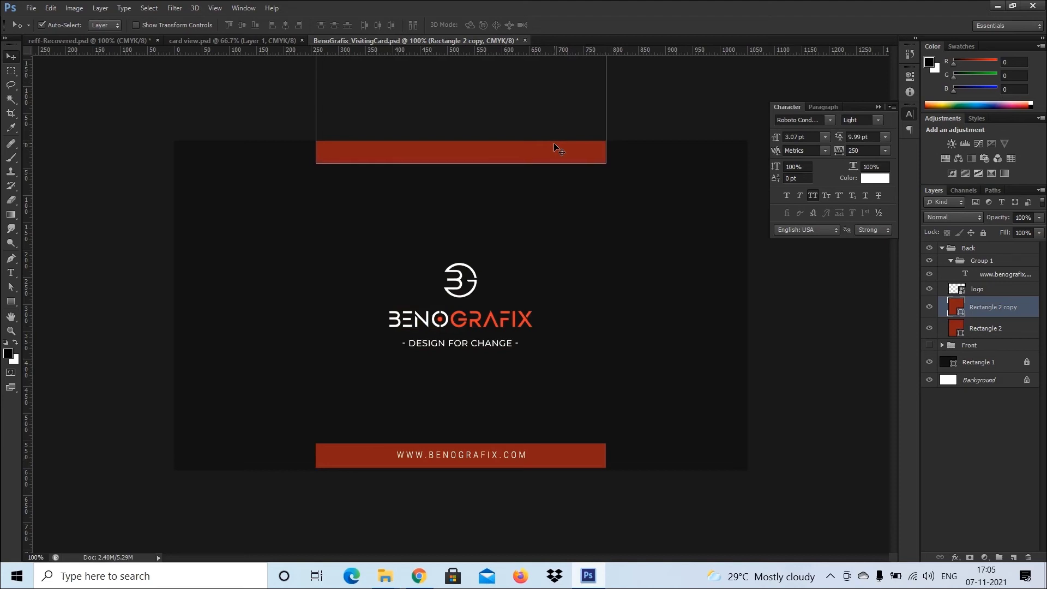
click(770, 306)
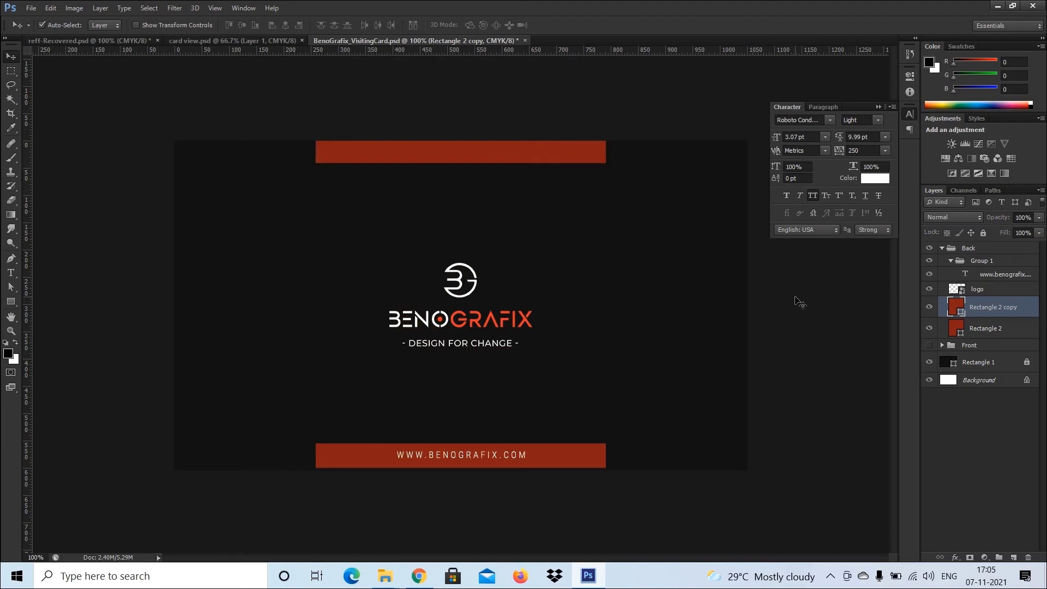
click(516, 157)
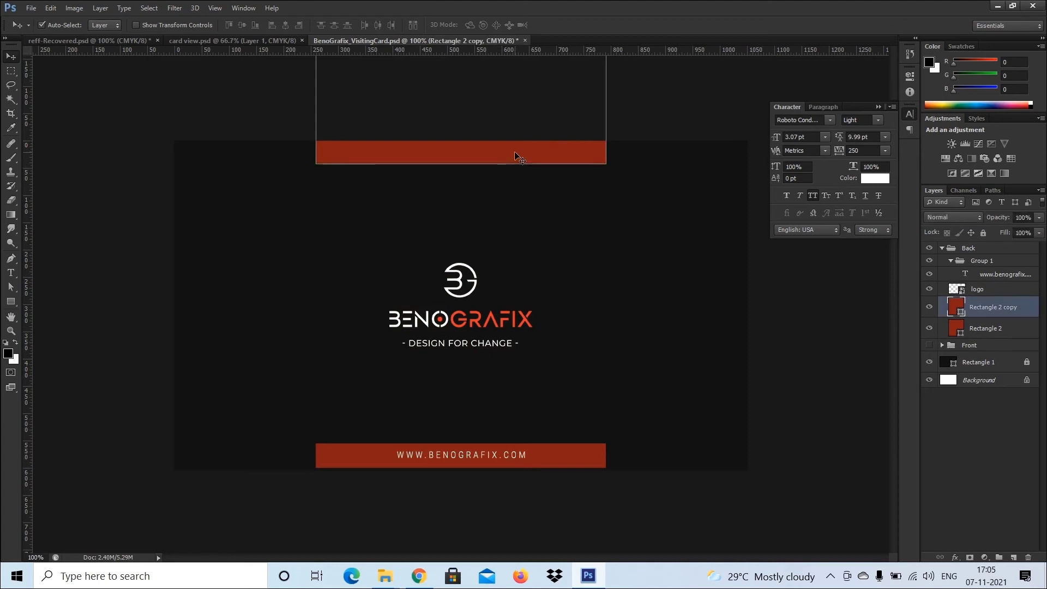
click(207, 103)
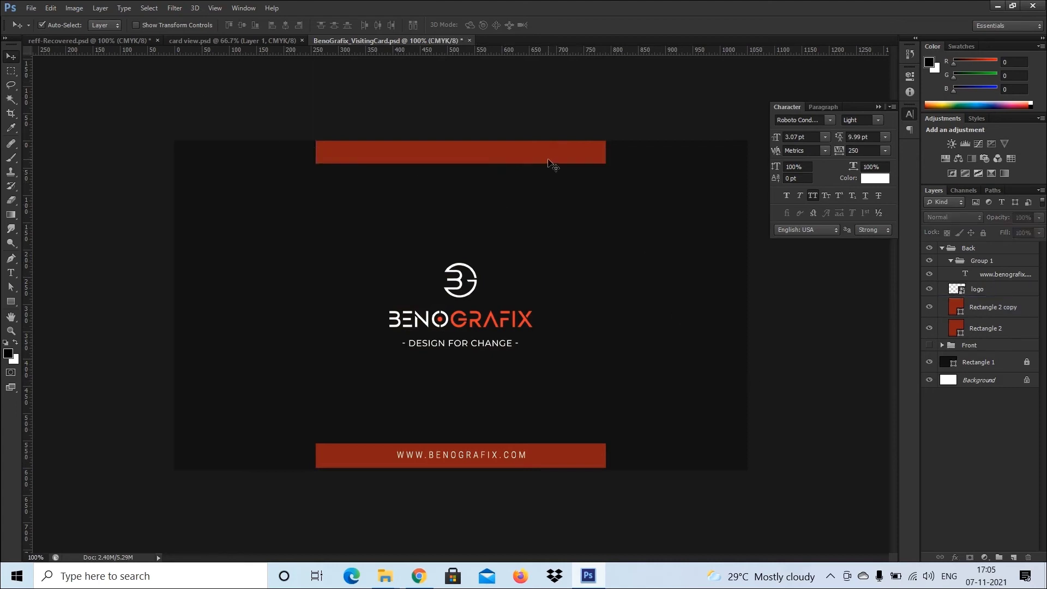
click(554, 162)
click(834, 344)
Save the document, and save the back side as a Maximum quality JPEG named BenoGrafix_VisitingCard_Back in the Visiting Card folder
key(ctrl+s)
click(31, 7)
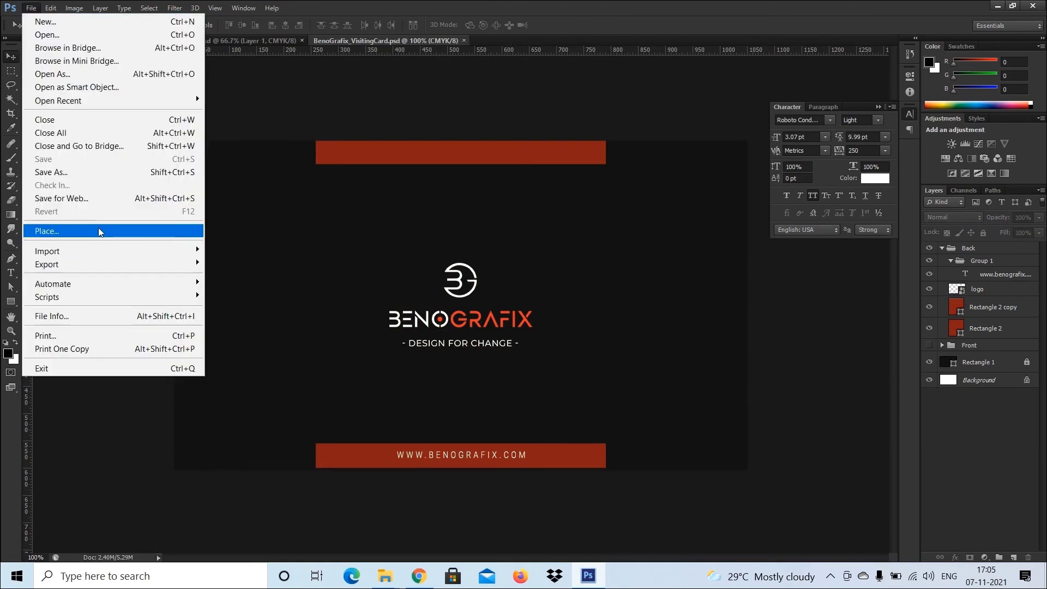
click(67, 173)
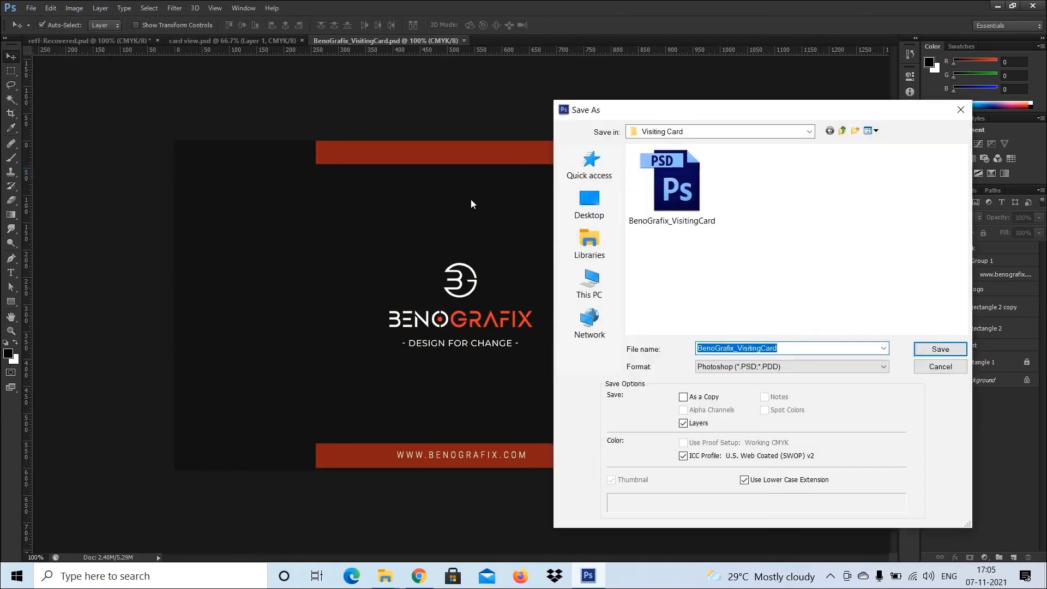
click(816, 367)
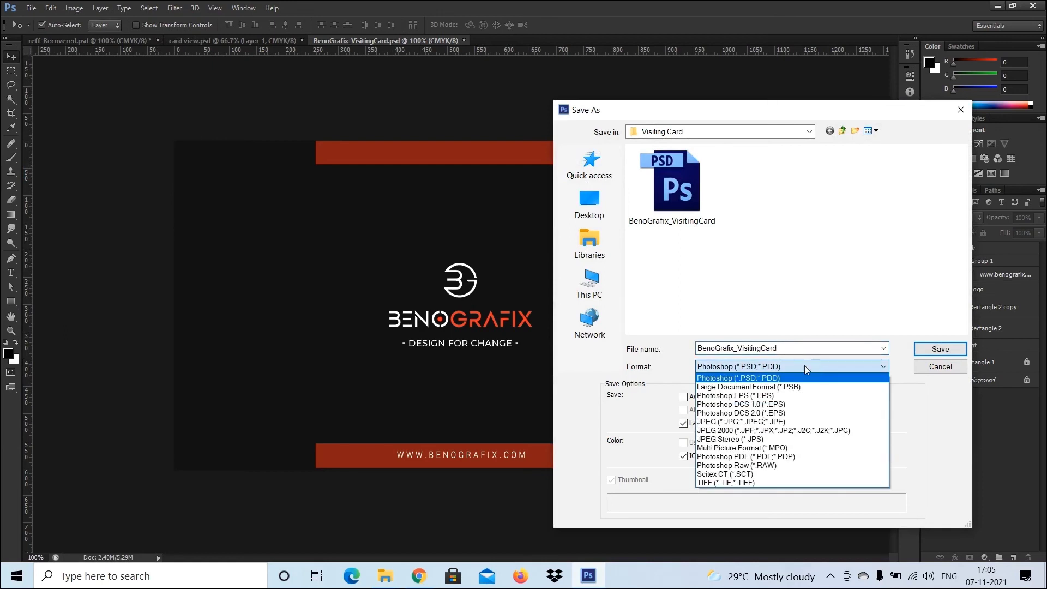
click(774, 429)
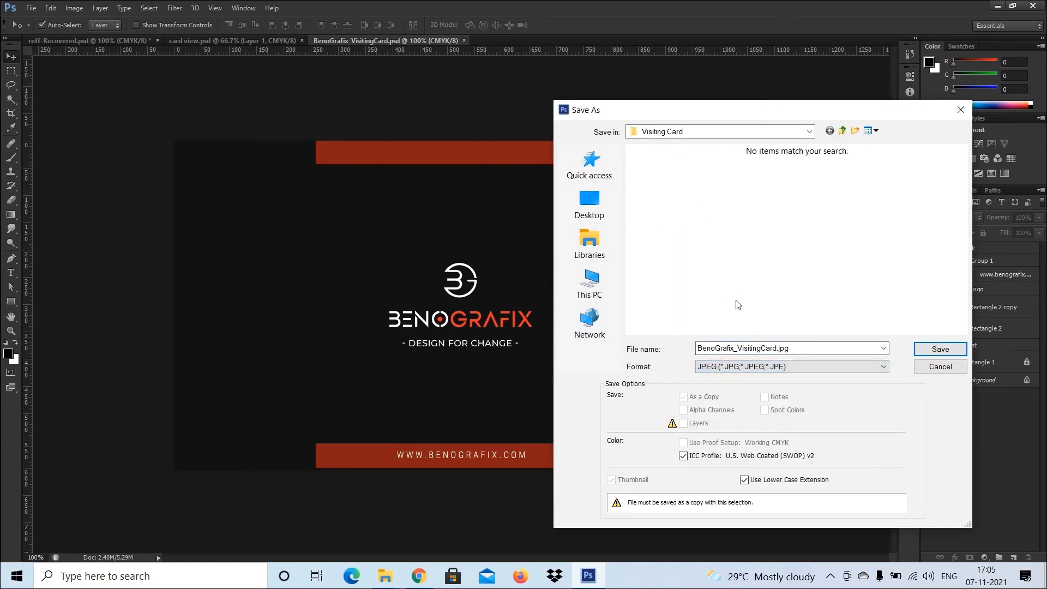
double_click(779, 348)
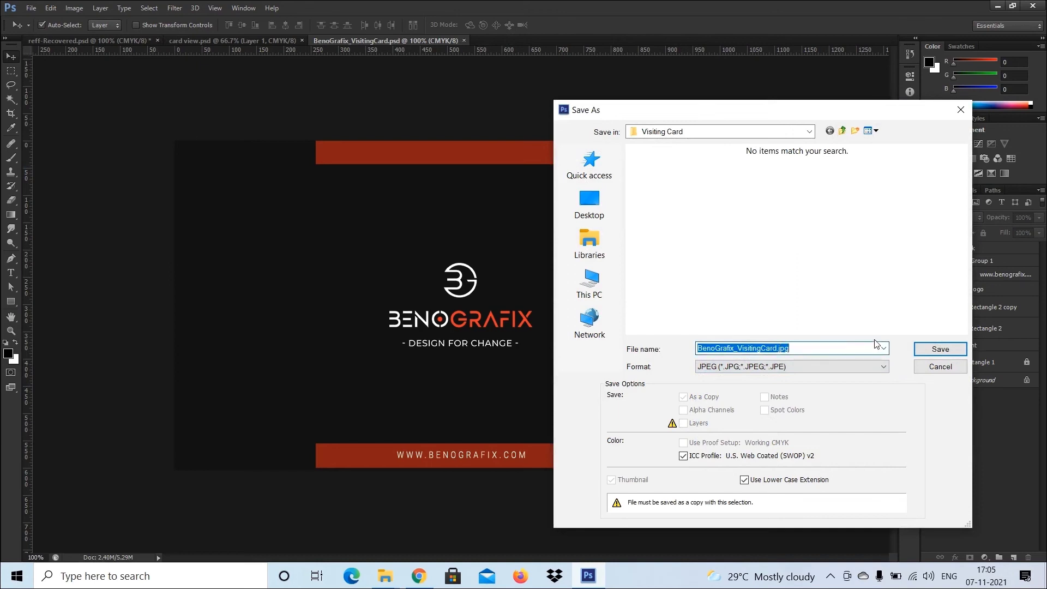
click(777, 348)
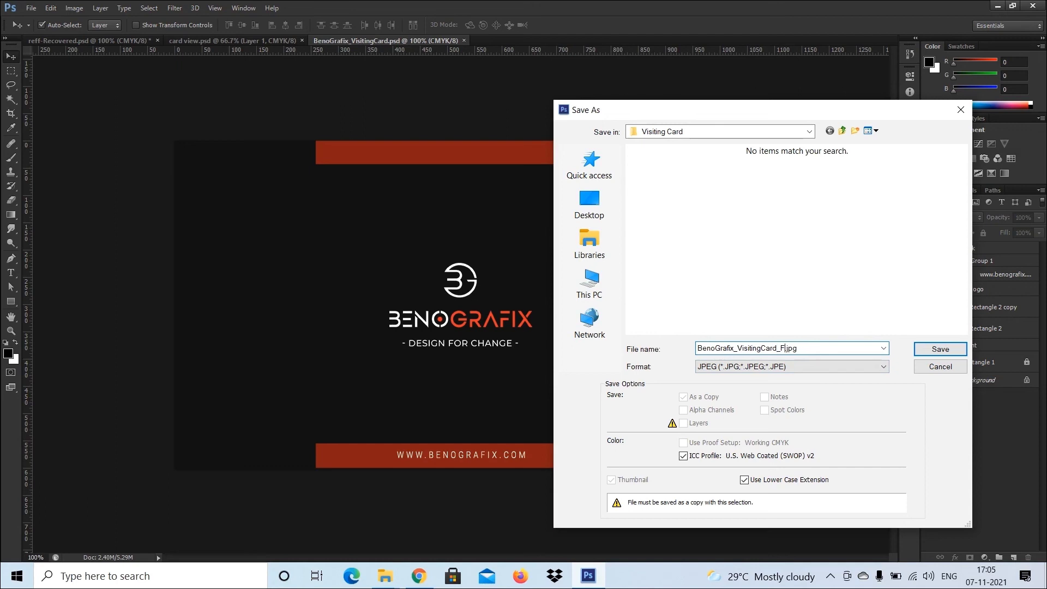
text(ack)
click(921, 349)
click(587, 155)
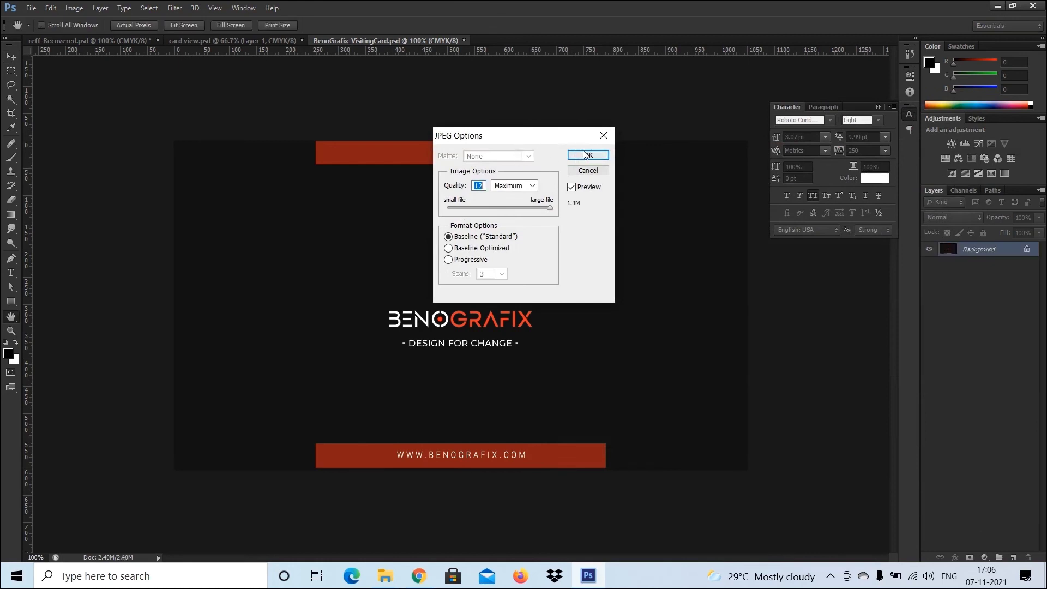
Collapse and hide the Back group, and show the Front group
key(ctrl+z)
click(941, 248)
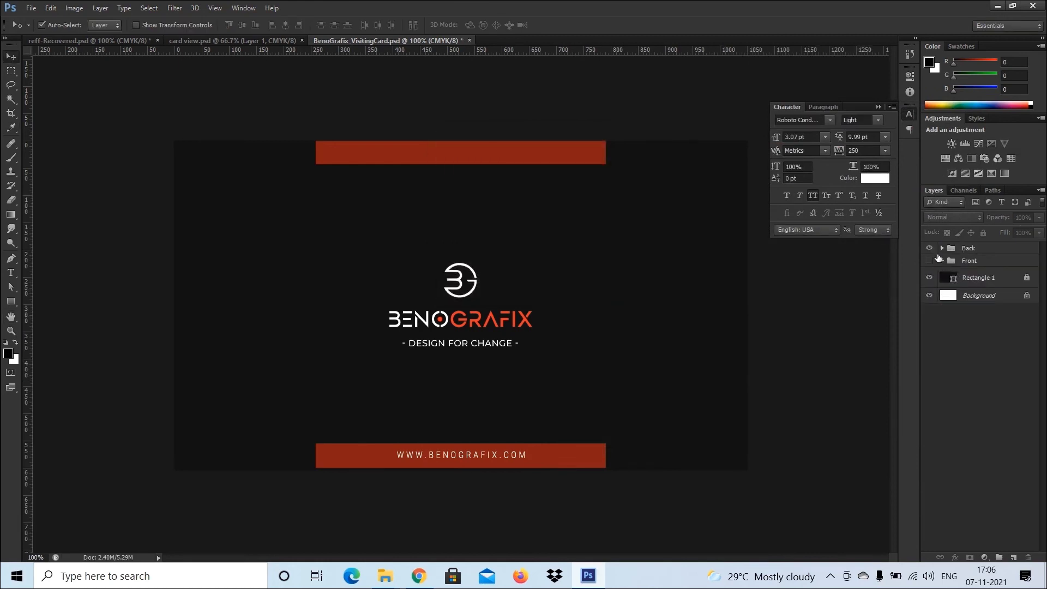
click(929, 261)
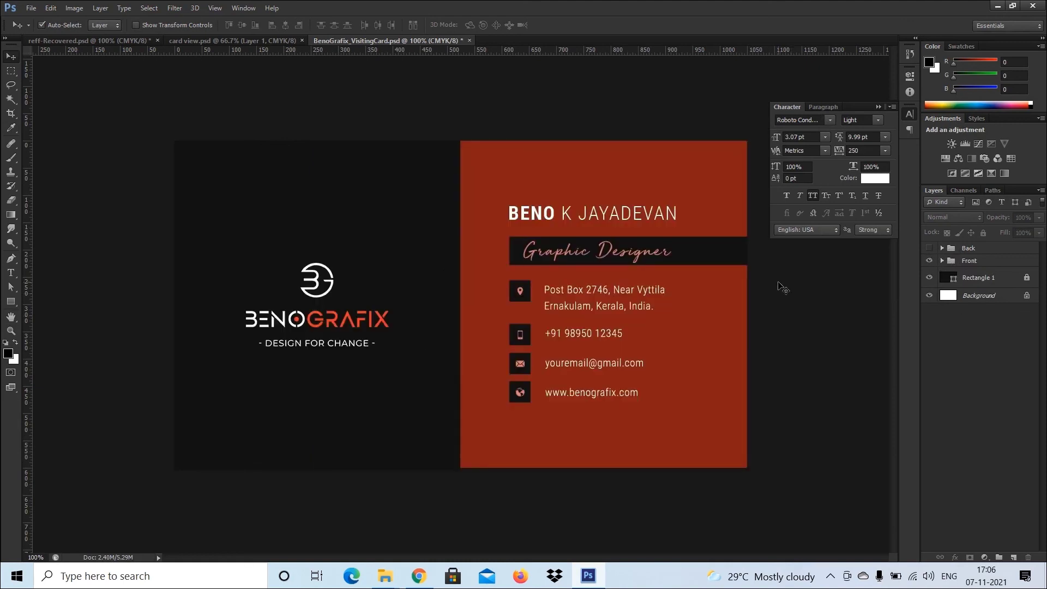
Save the front side as a JPEG copy named BenoGrafix_VisitingCard_Front in the Visiting Card folder and accept the JPEG options
click(41, 8)
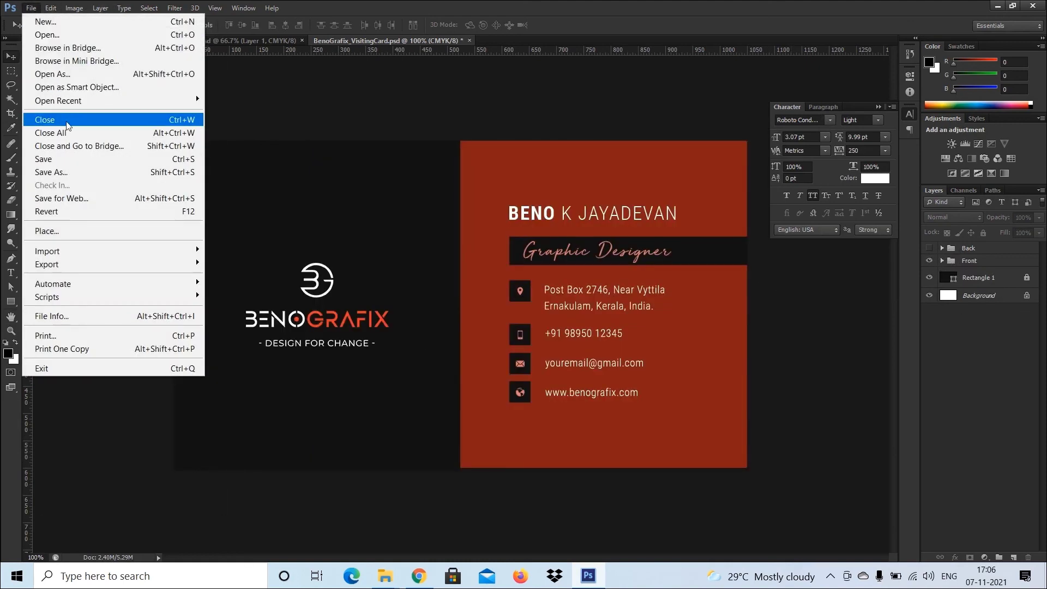
click(65, 171)
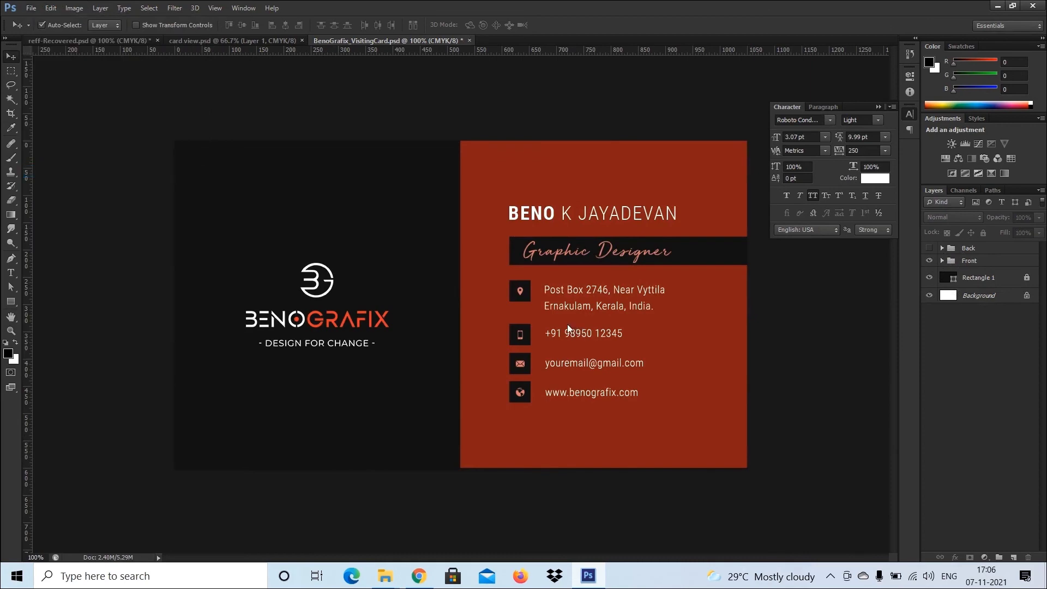
click(765, 366)
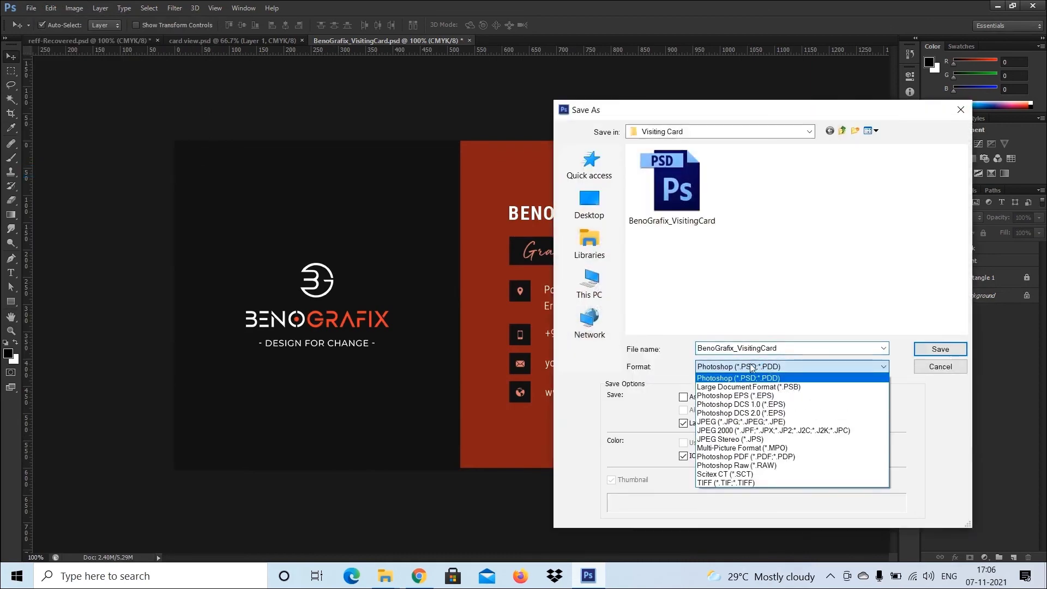
click(743, 421)
click(671, 190)
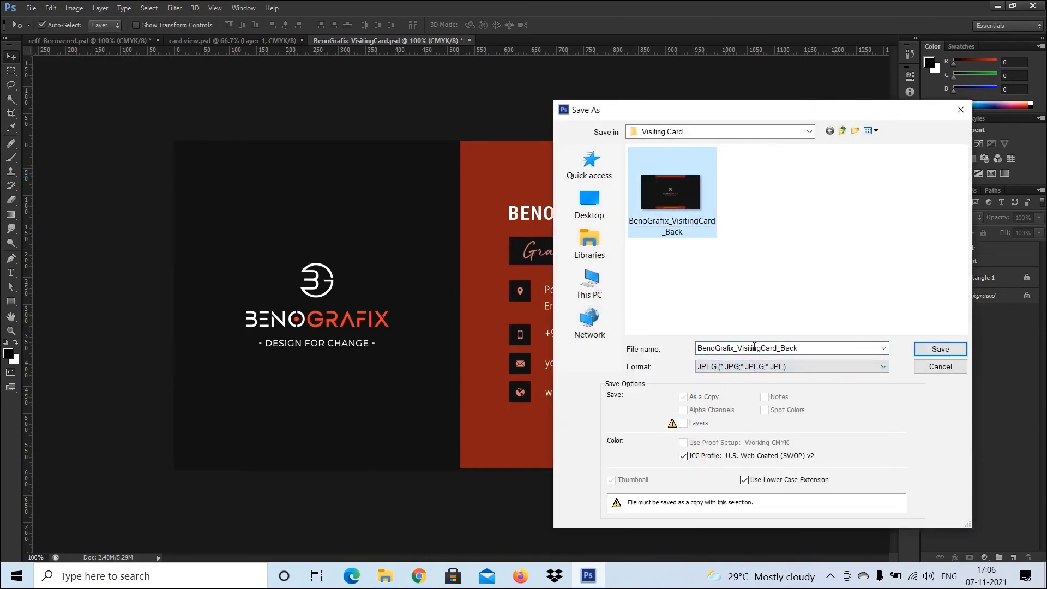
click(815, 349)
key(BackSpace)
key(BackSpace)
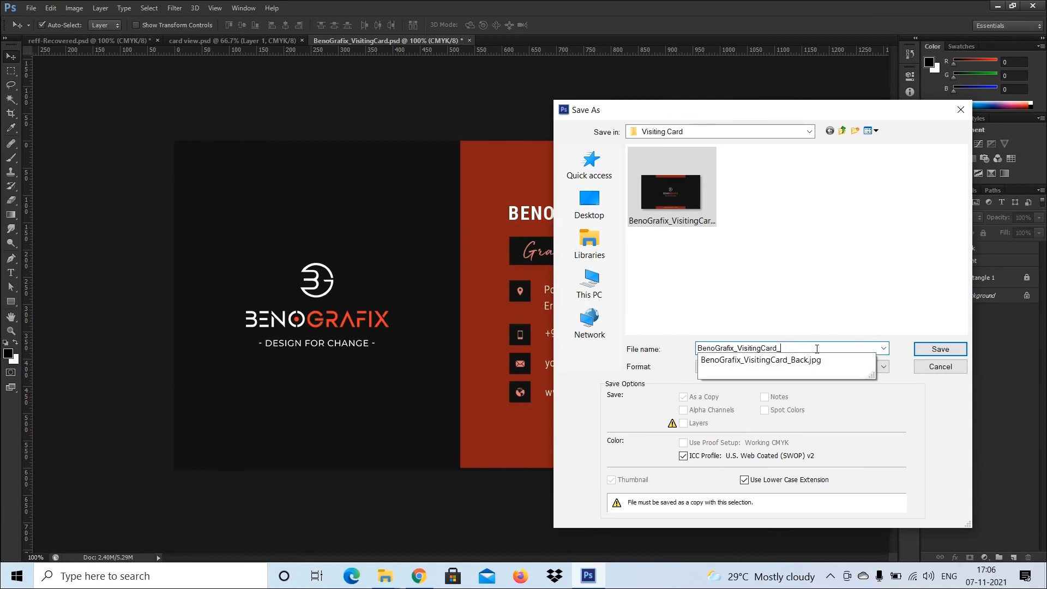
text(Front)
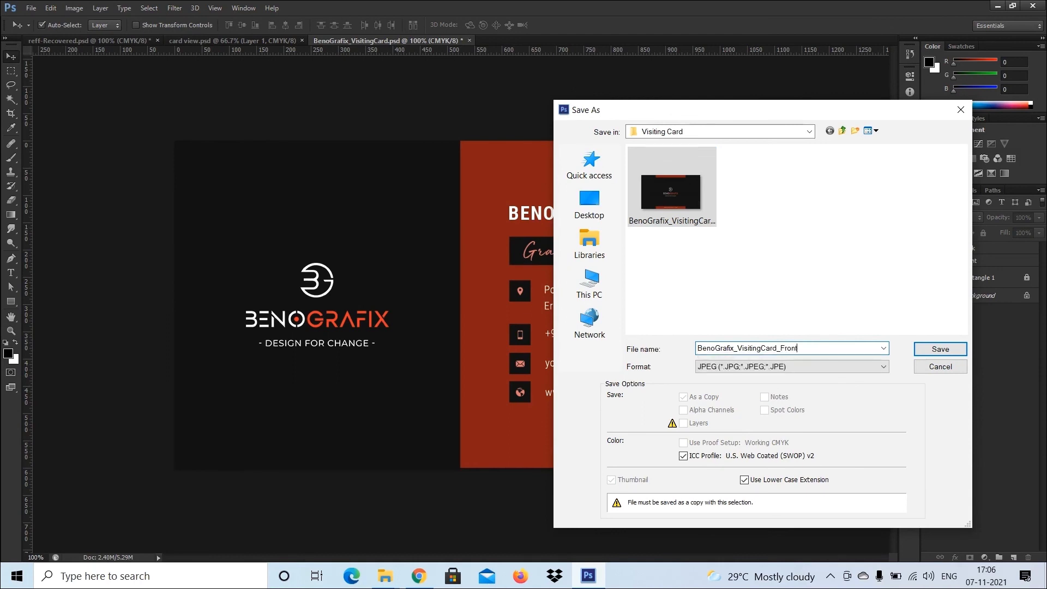
click(936, 350)
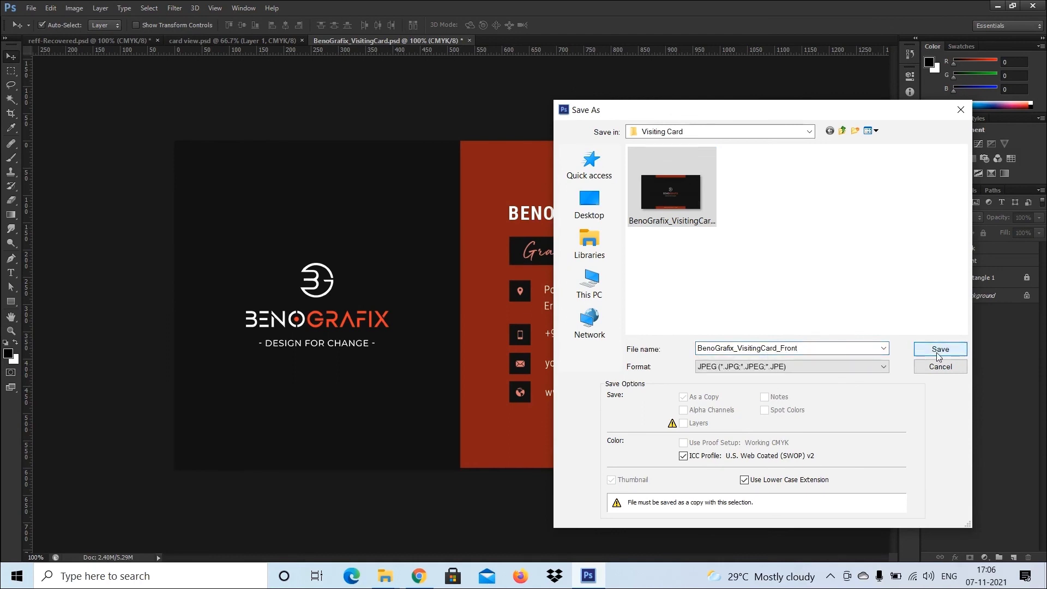
click(590, 153)
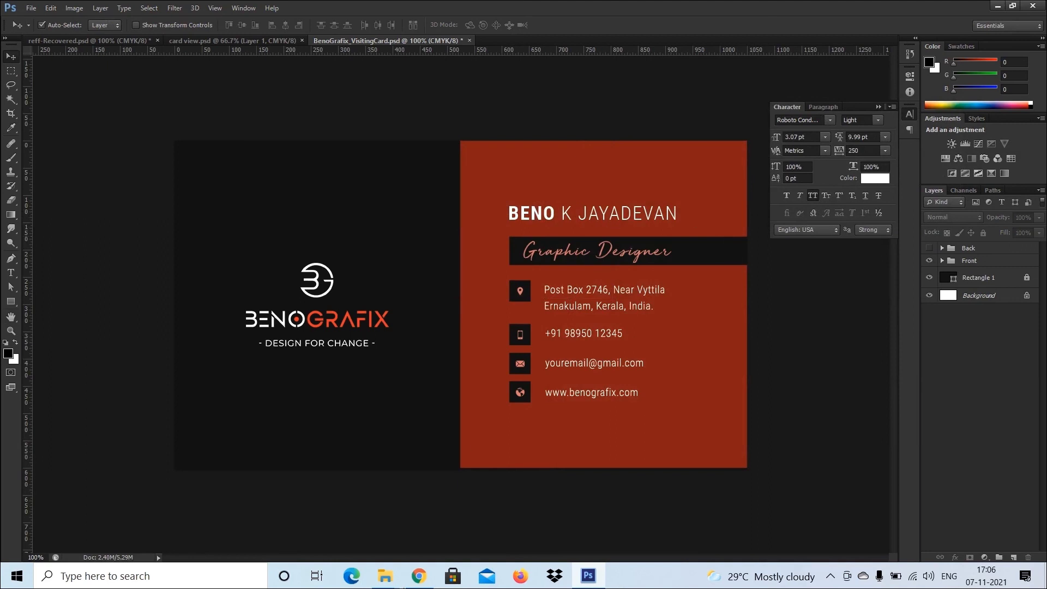
View the exported front and back JPEGs from the Visiting Card folder in File Explorer, and return to Photoshop
click(385, 575)
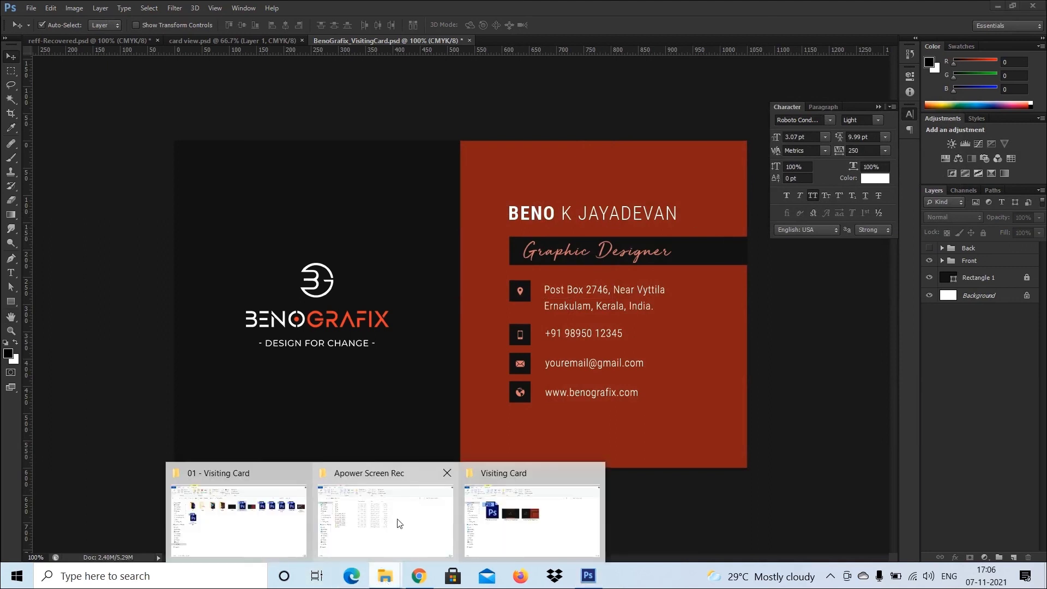
click(531, 520)
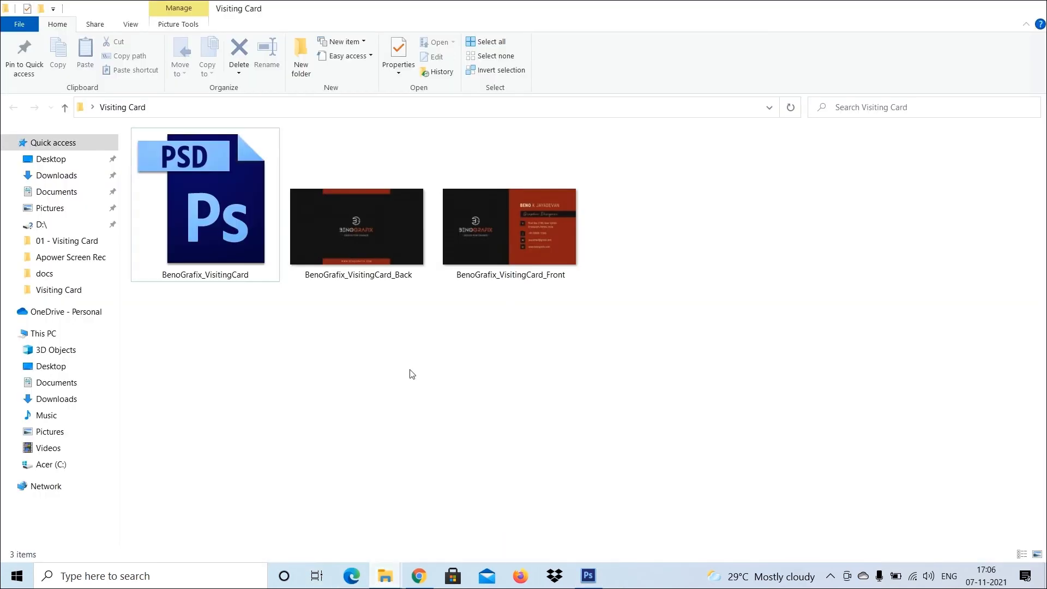
double_click(541, 233)
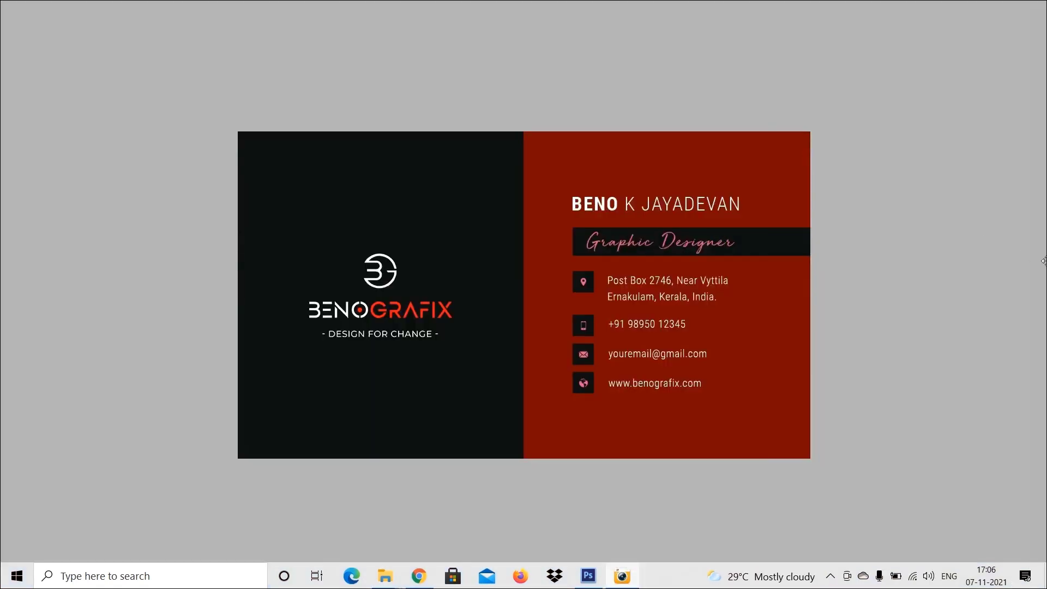
key(Right)
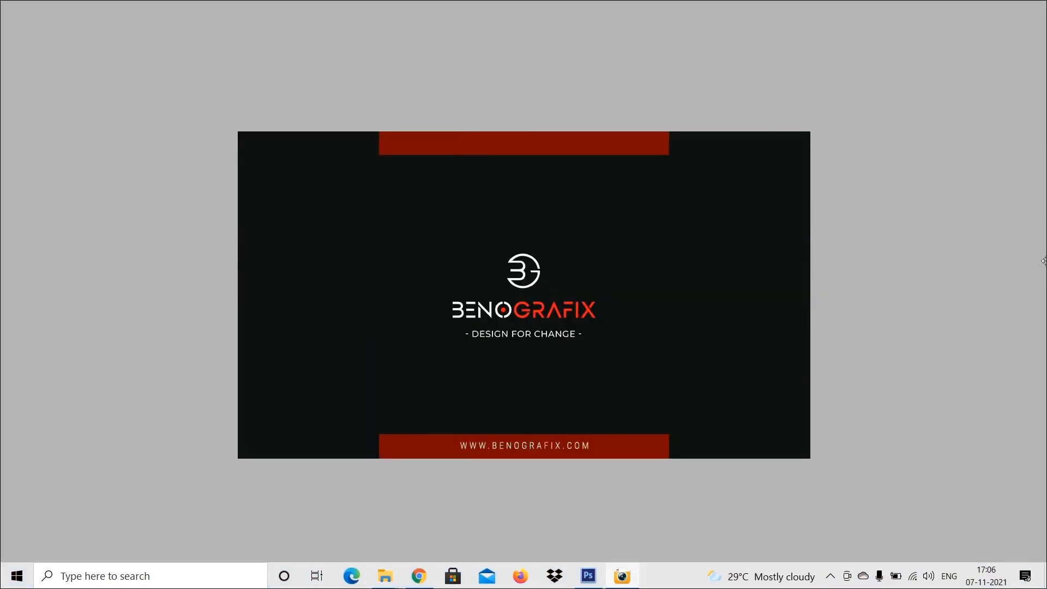
key(Escape)
click(842, 295)
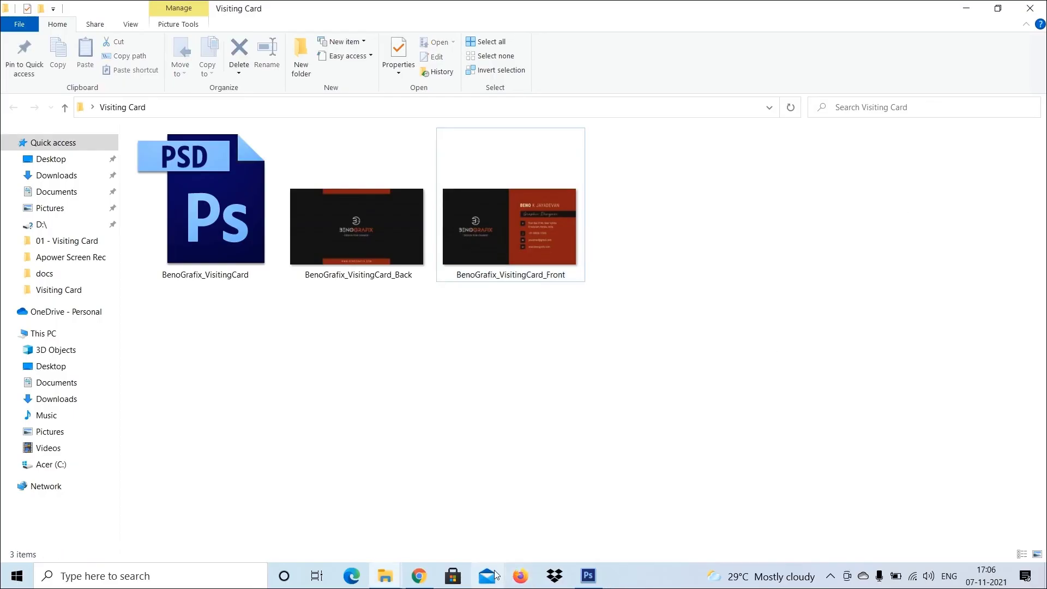
click(594, 582)
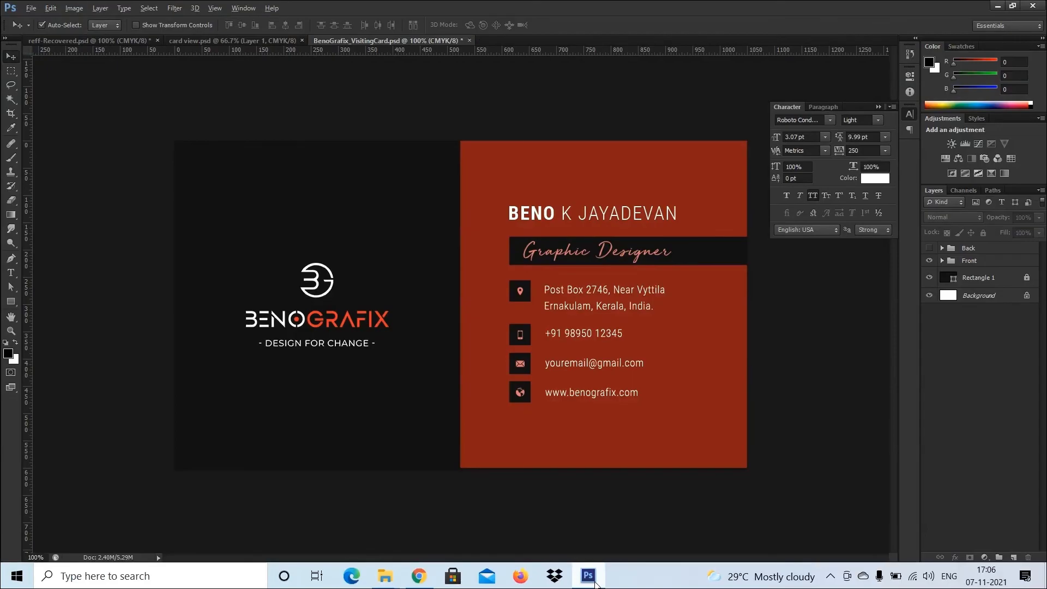